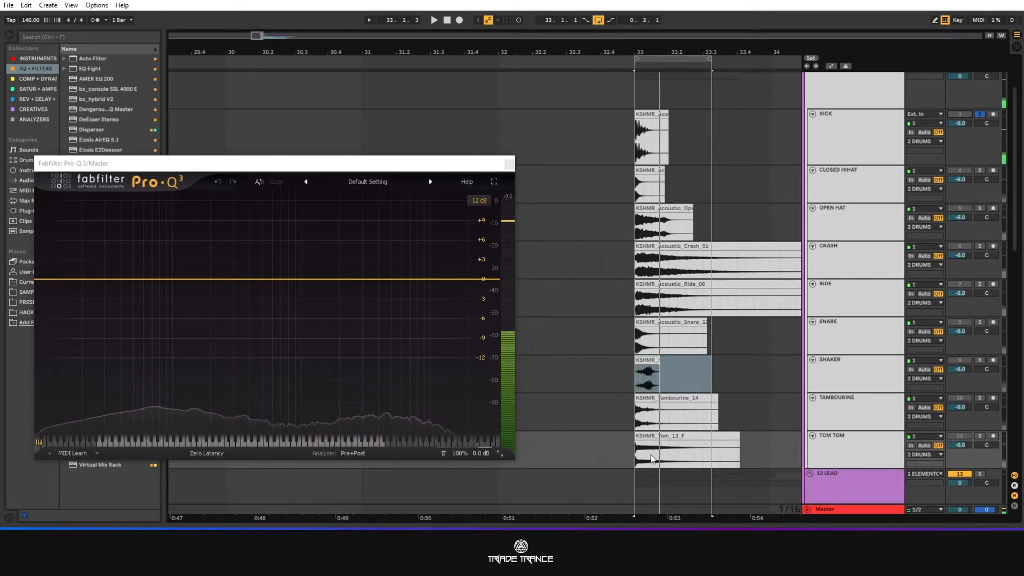
Review the drum clips and collapse the 2 DRUMS group track.
scroll(693, 372, "down", 2)
left_click(731, 403)
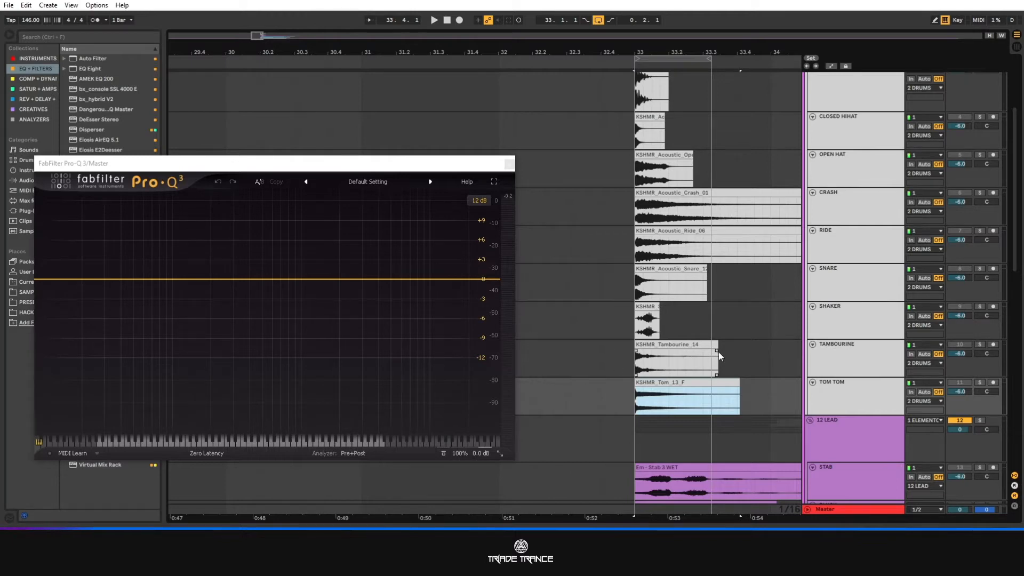
scroll(747, 187, "up", 5)
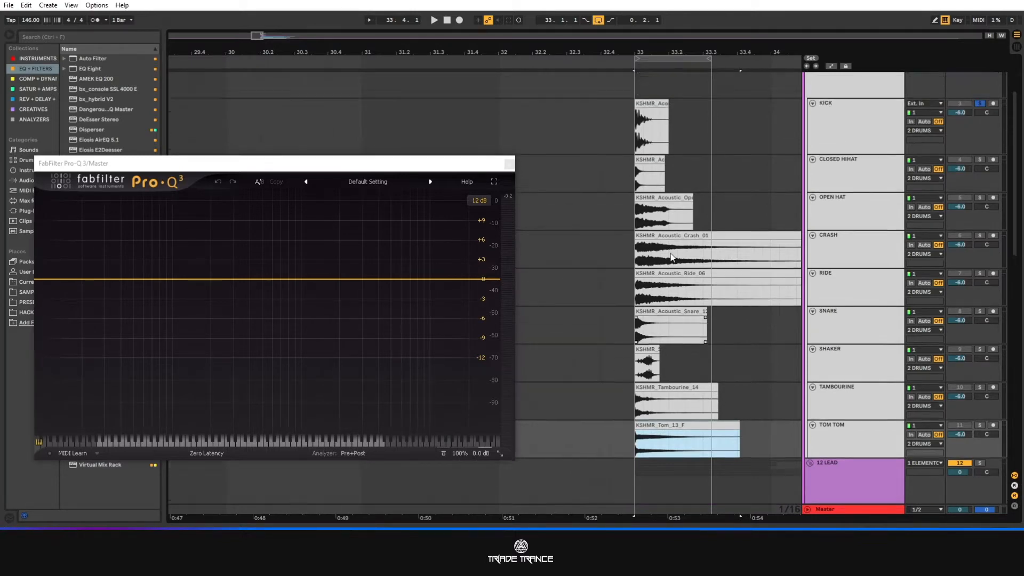
left_click(809, 119)
scroll(769, 169, "down", 1)
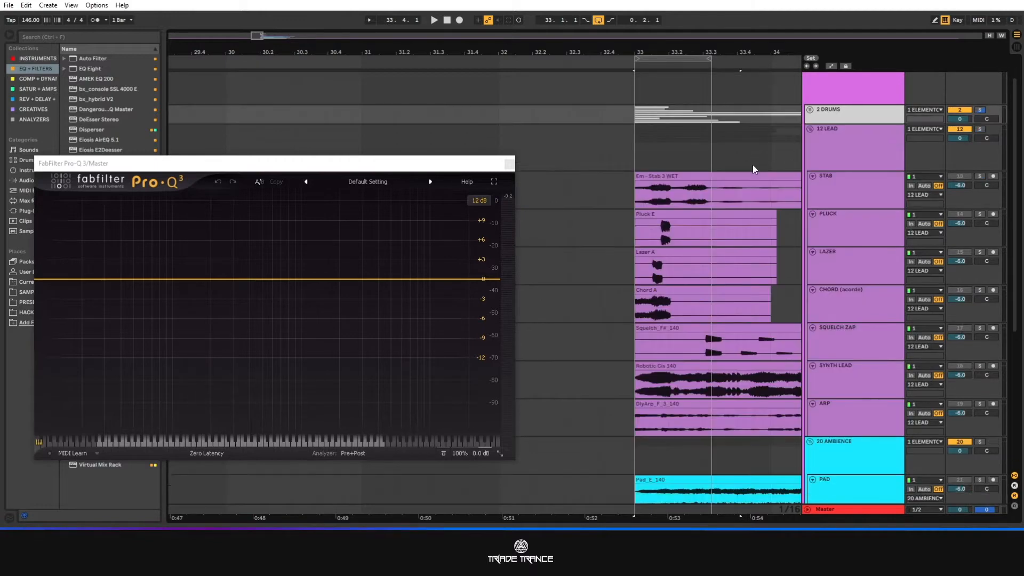
Turn off solo on the 2 DRUMS group and solo the STAB track in the 12 LEAD group.
left_click(846, 159)
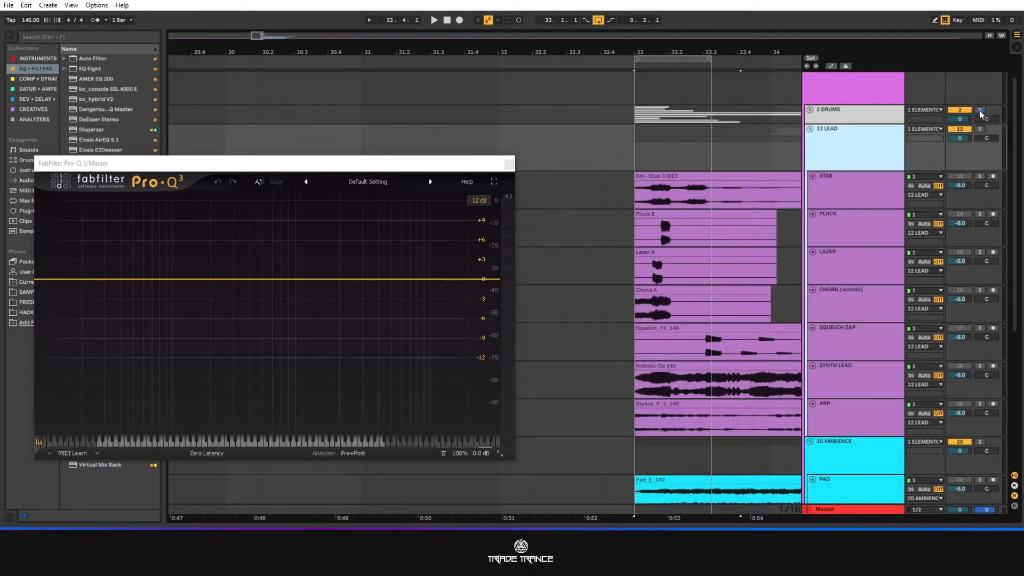
left_click(980, 109)
left_click(980, 176)
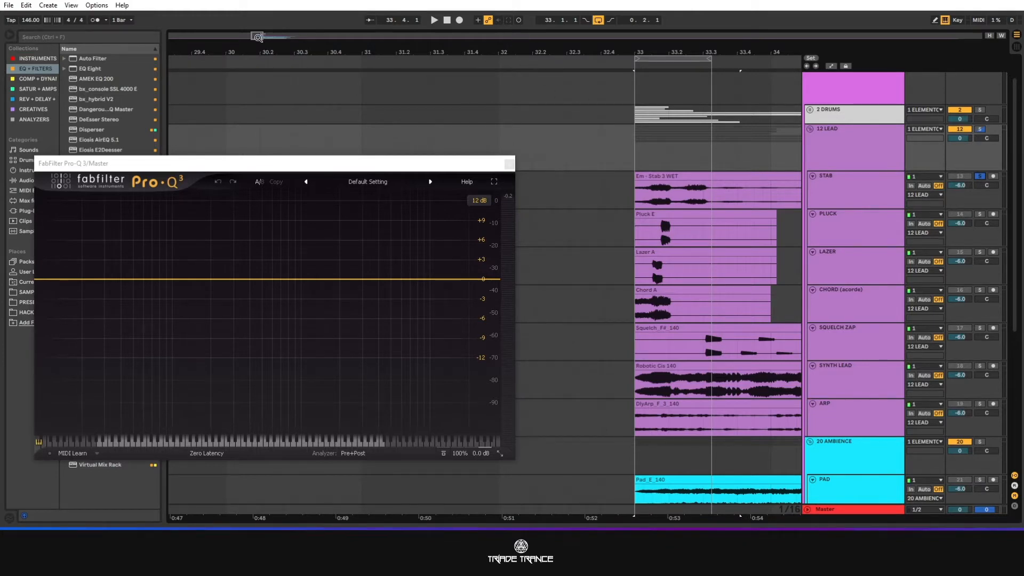
Extend the loop end to bar 34 and move the Pro-Q 3 window further away from the lead clips.
left_click_drag(258, 37, 263, 37)
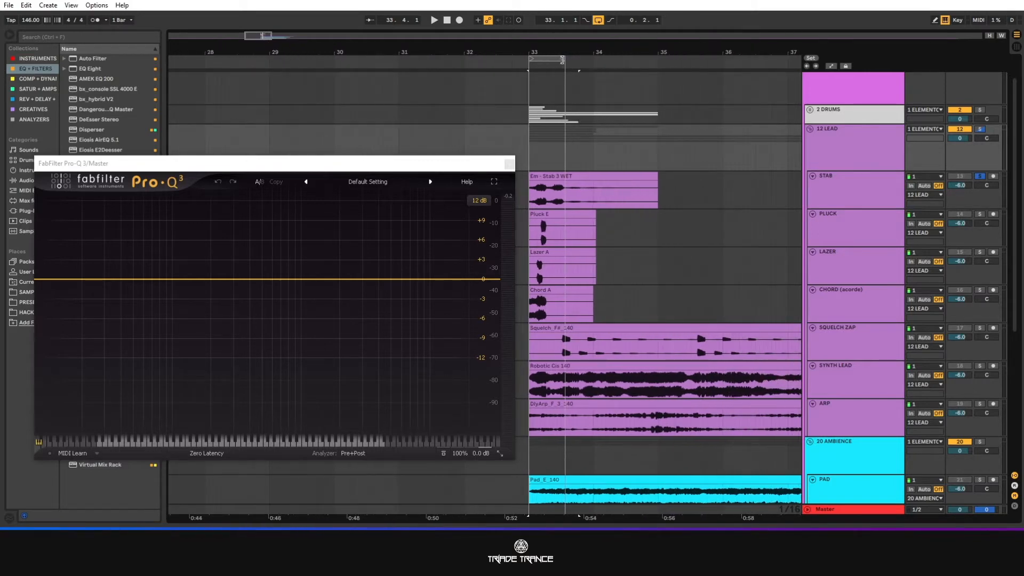
left_click_drag(562, 59, 592, 55)
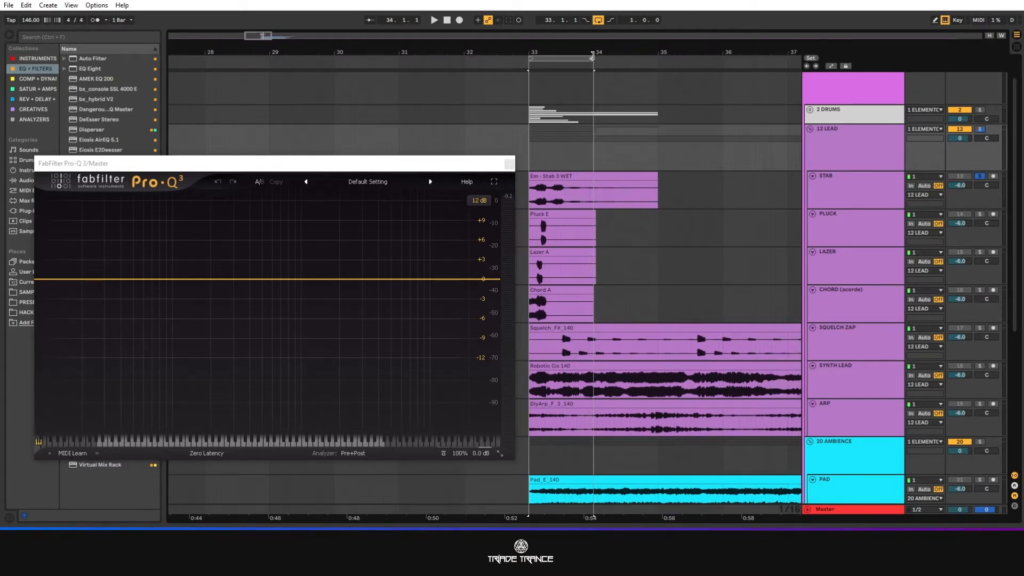
left_click(860, 205)
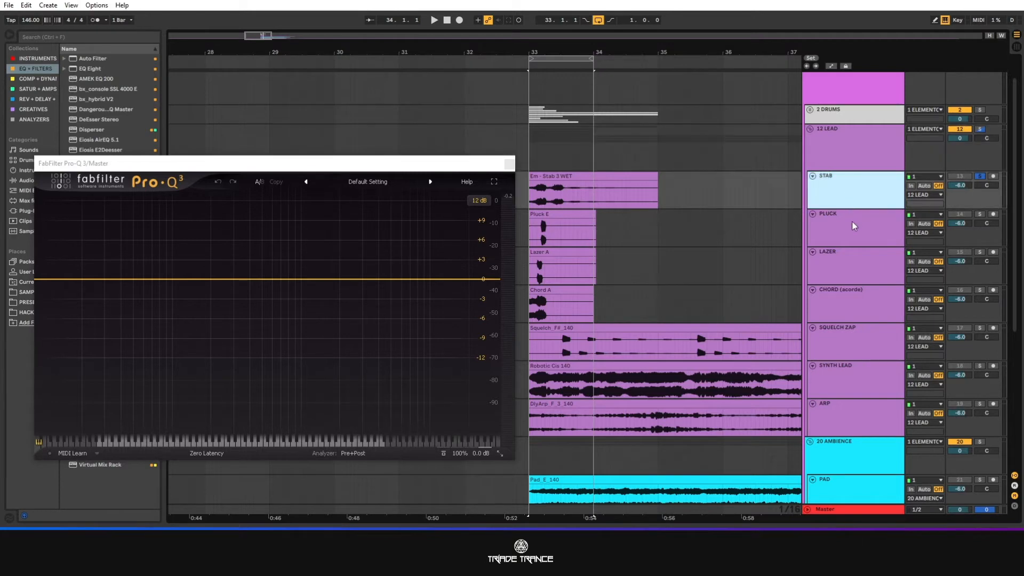
left_click(384, 165)
left_click_drag(383, 164, 360, 149)
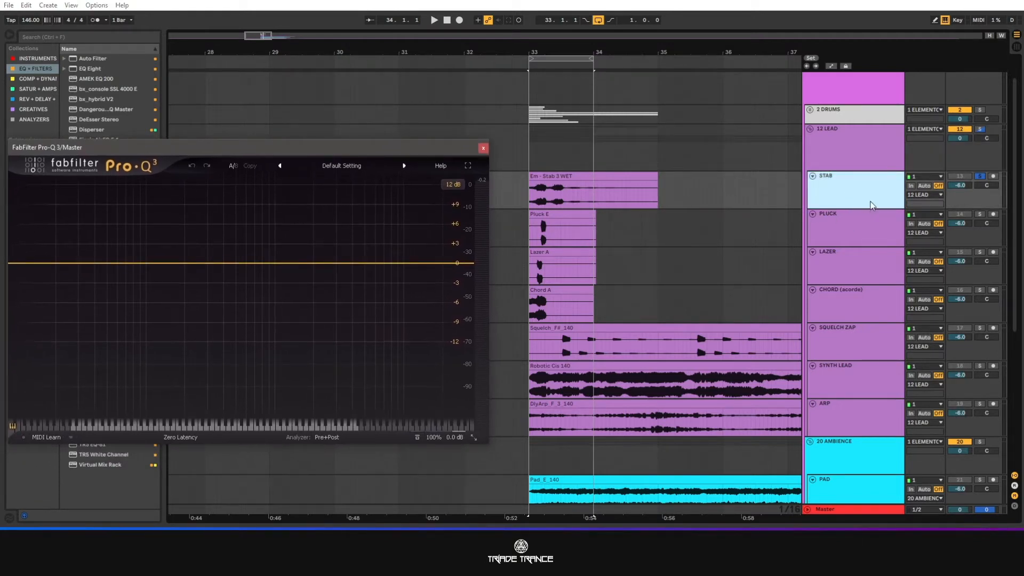
Move the SQUELCH ZAP track above the CHORD (acorde) track, directly below LAZER.
left_click(867, 230)
left_click(843, 264)
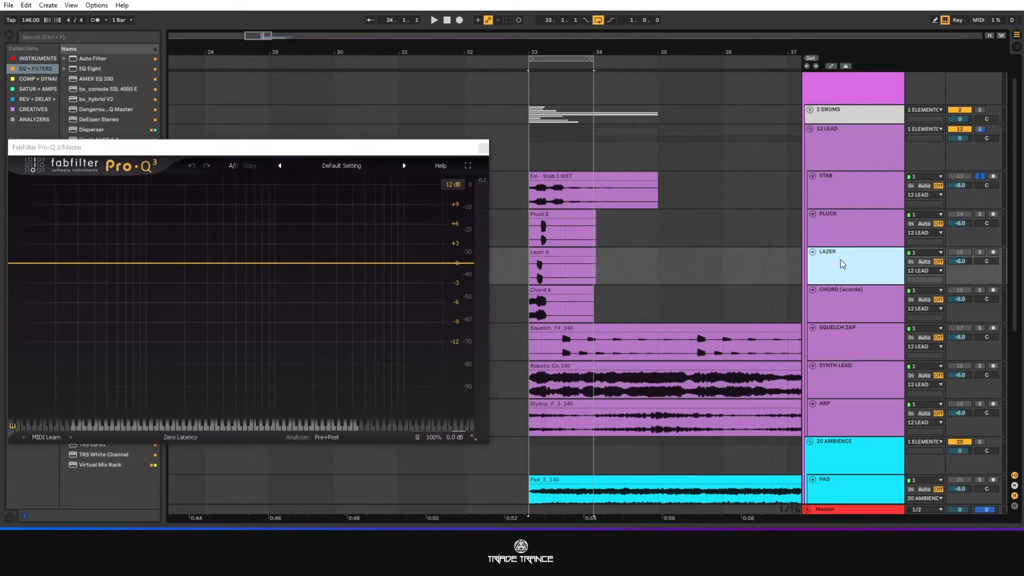
left_click_drag(836, 335, 837, 284)
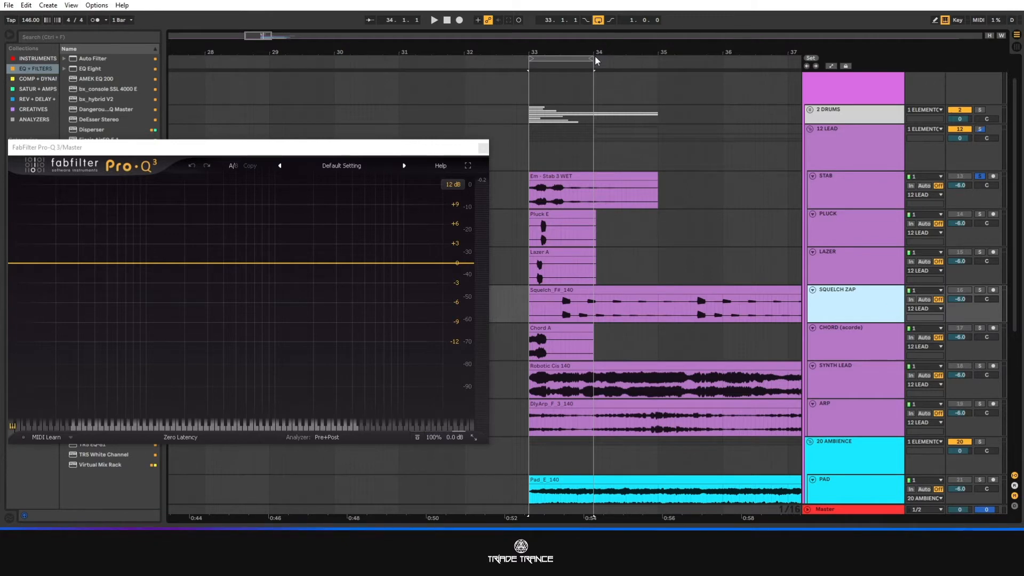
Play the looped STAB clip, enlarging its track, to examine its waveform and frequency spectrum.
key("space")
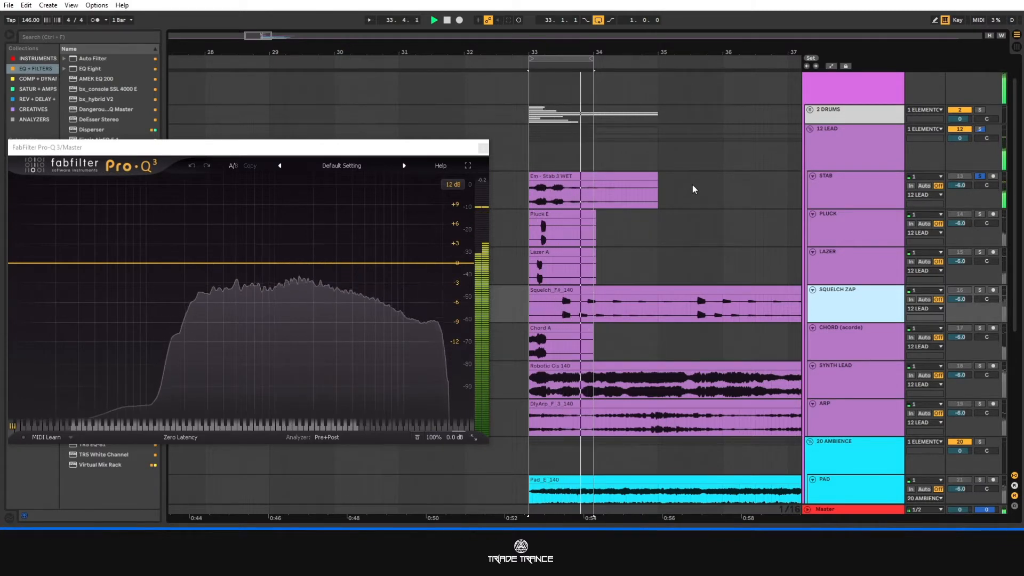
key("space")
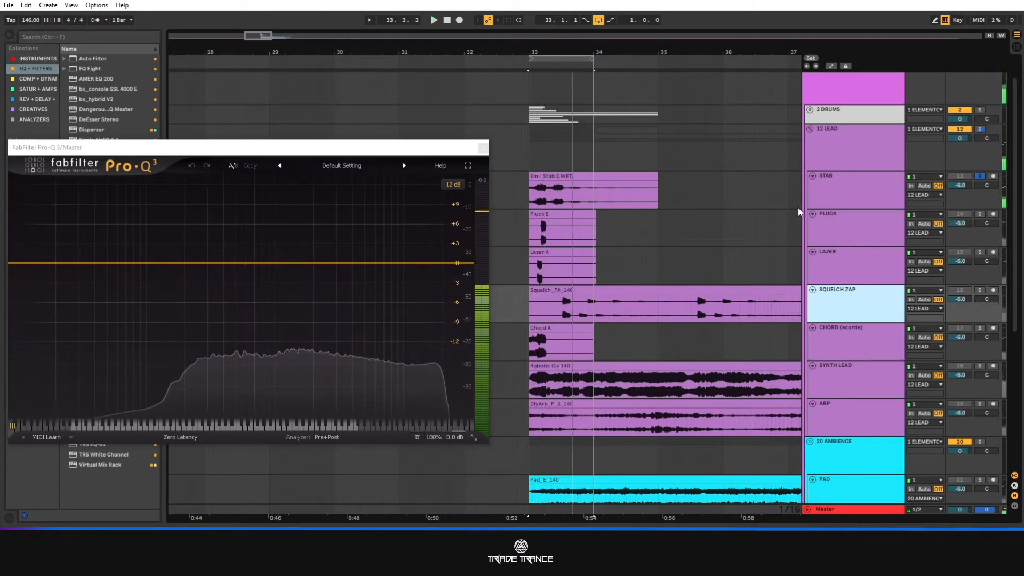
left_click_drag(826, 208, 826, 272)
scroll(536, 207, "up", 3)
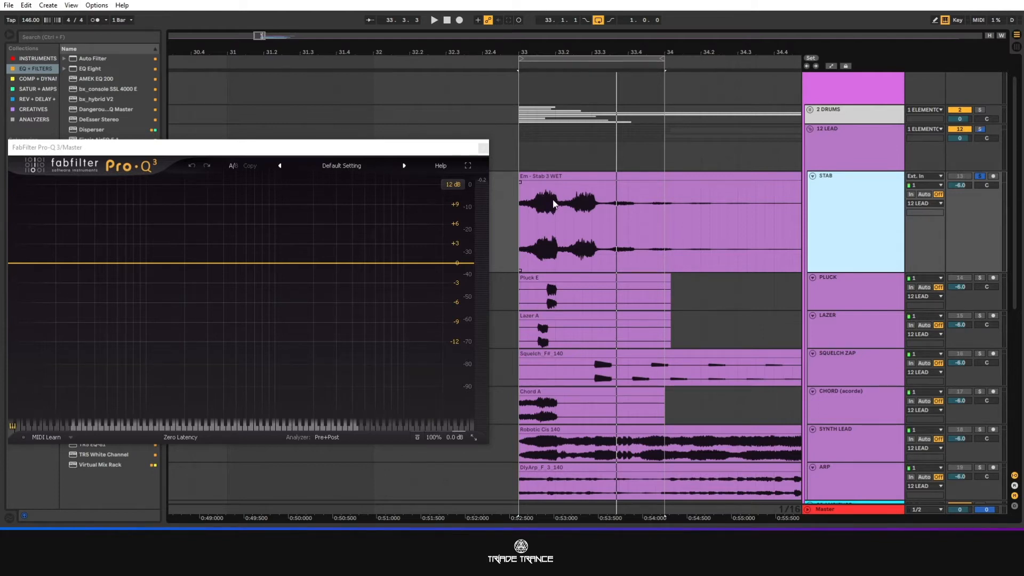
key("space")
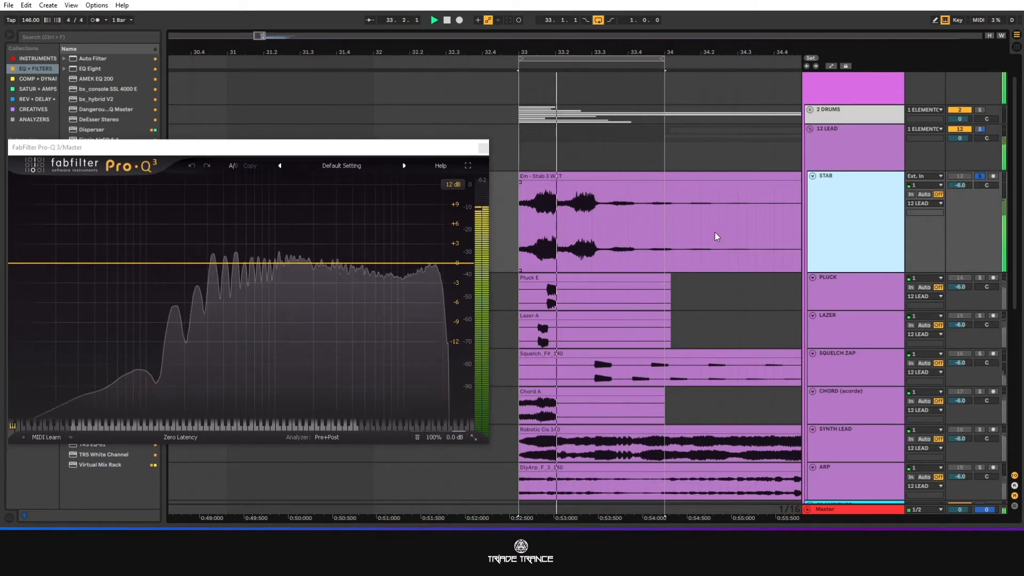
key("space")
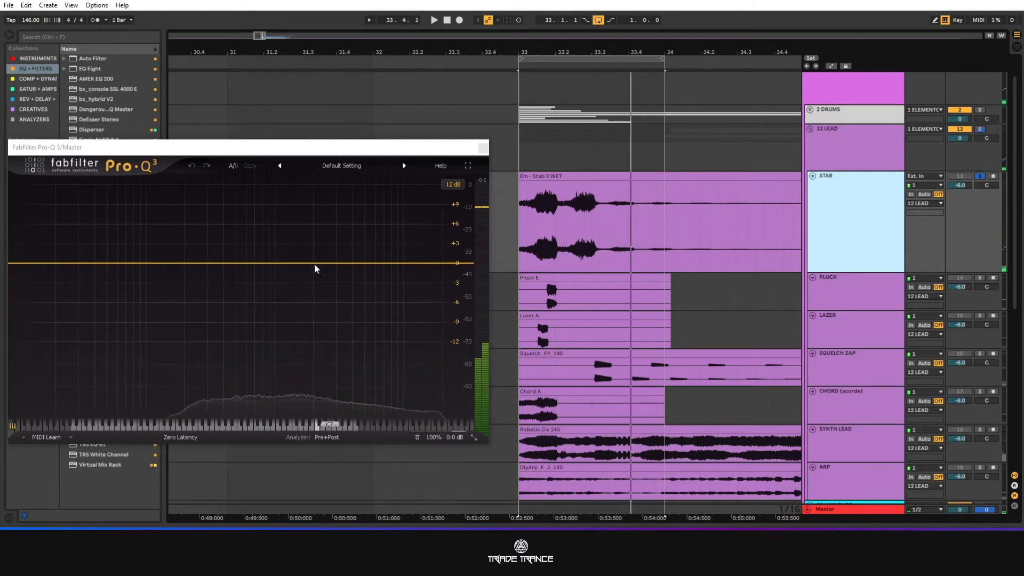
key("space")
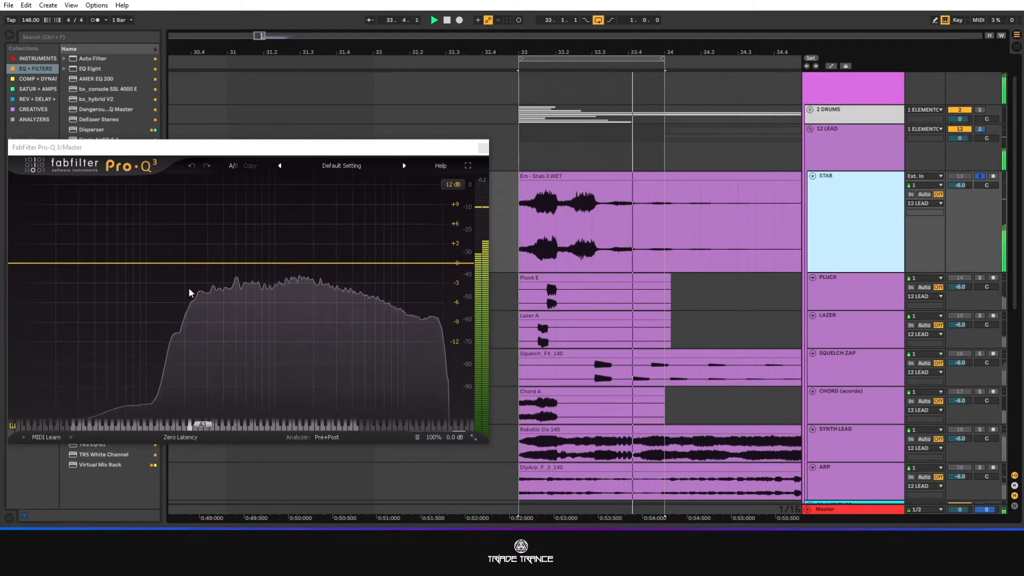
key("space")
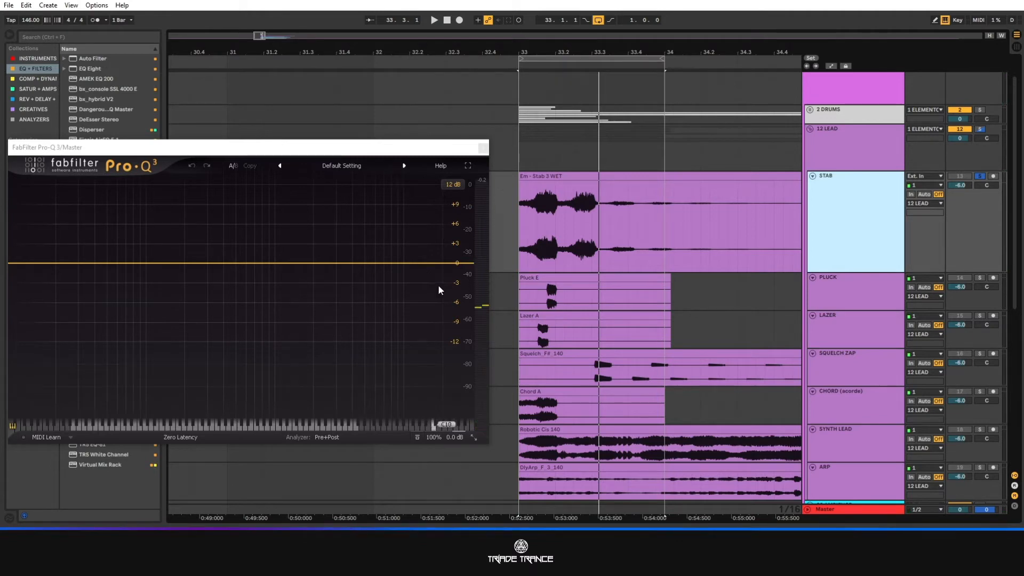
left_click_drag(661, 246, 516, 225)
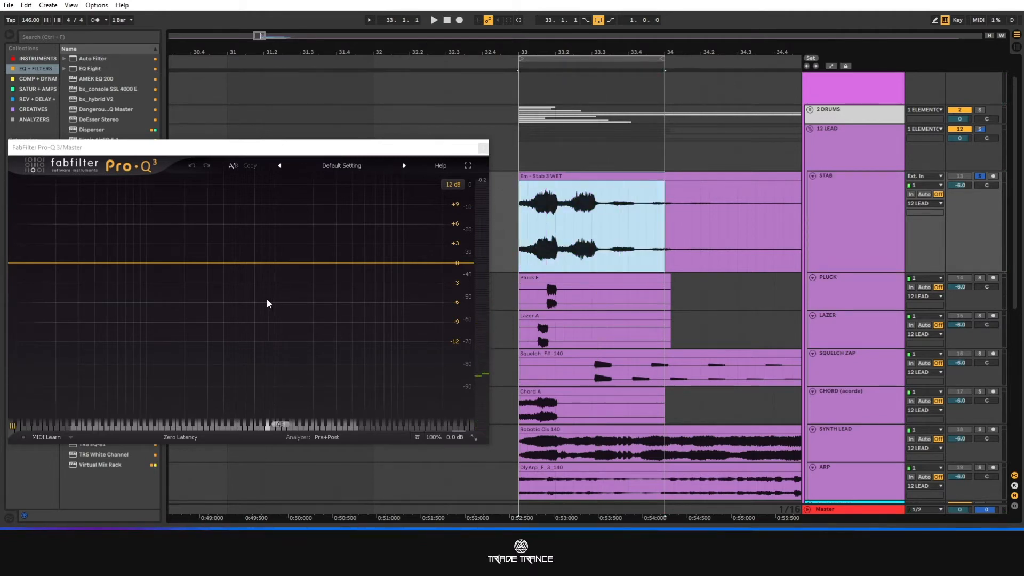
Solo the PLUCK track instead of STAB and play the loop to examine its spectrum.
scroll(587, 240, "down", 1)
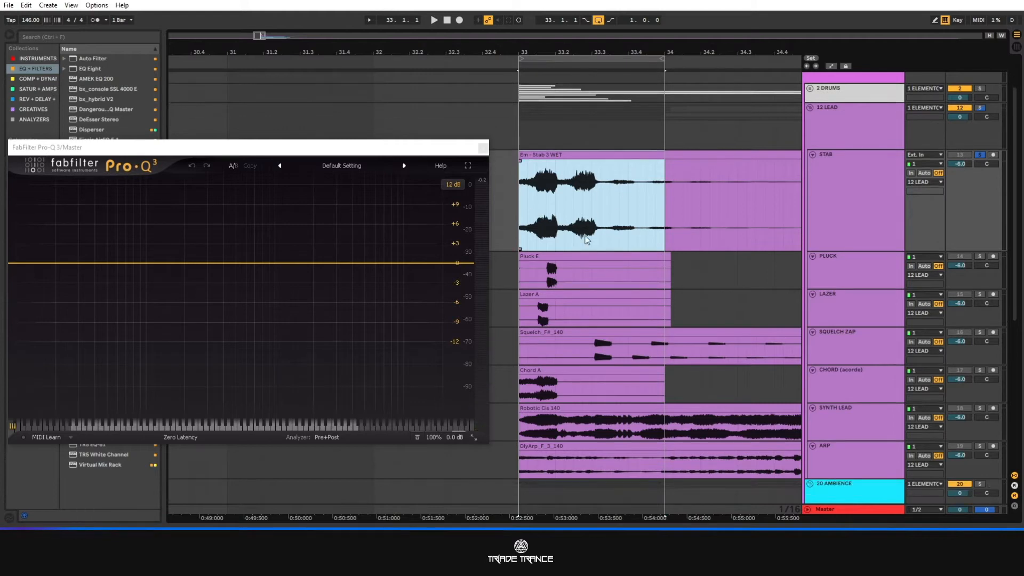
scroll(657, 239, "down", 1)
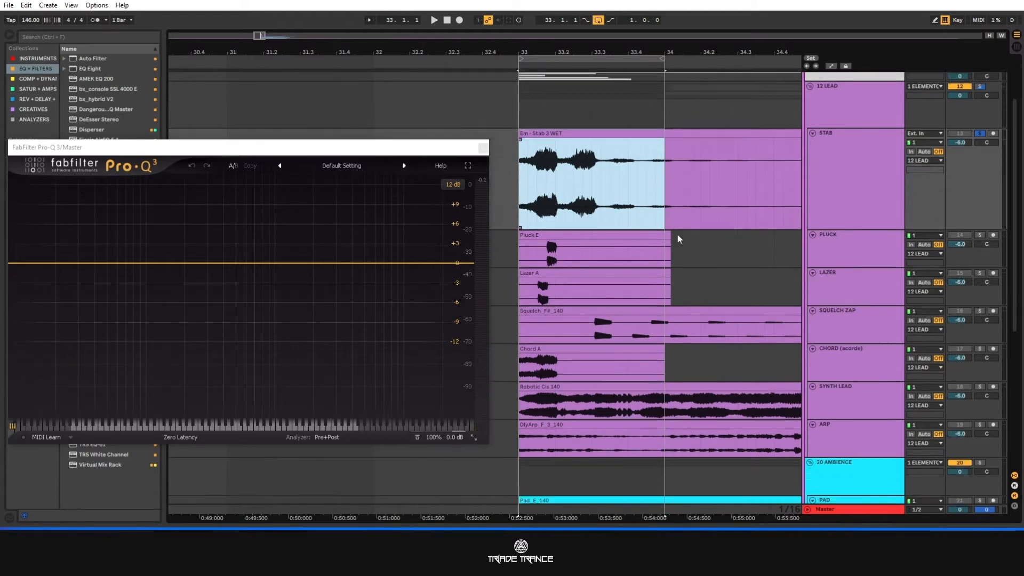
left_click(980, 236)
left_click(855, 247)
key("space")
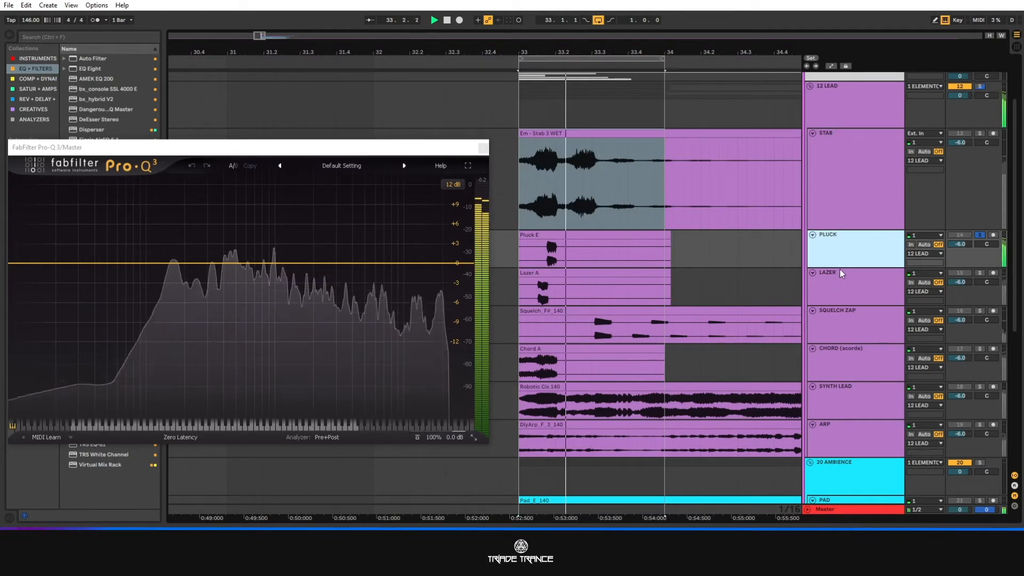
Enlarge the PLUCK track and trim the start of the Pluck E clip to 33.1.2.
left_click_drag(840, 268, 840, 339)
scroll(520, 248, "up", 3)
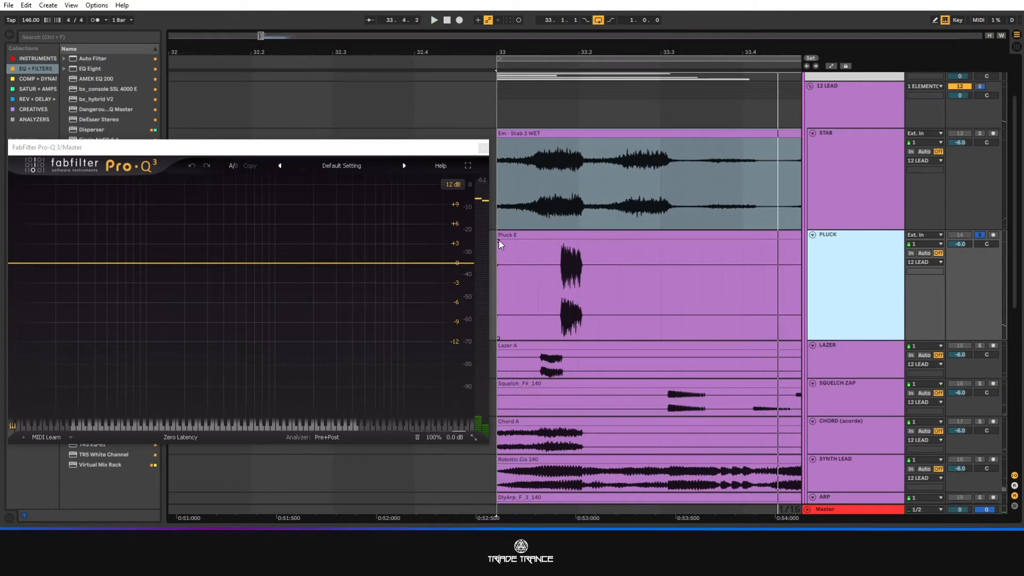
left_click_drag(499, 240, 574, 257)
left_click(558, 252)
scroll(571, 255, "up", 6)
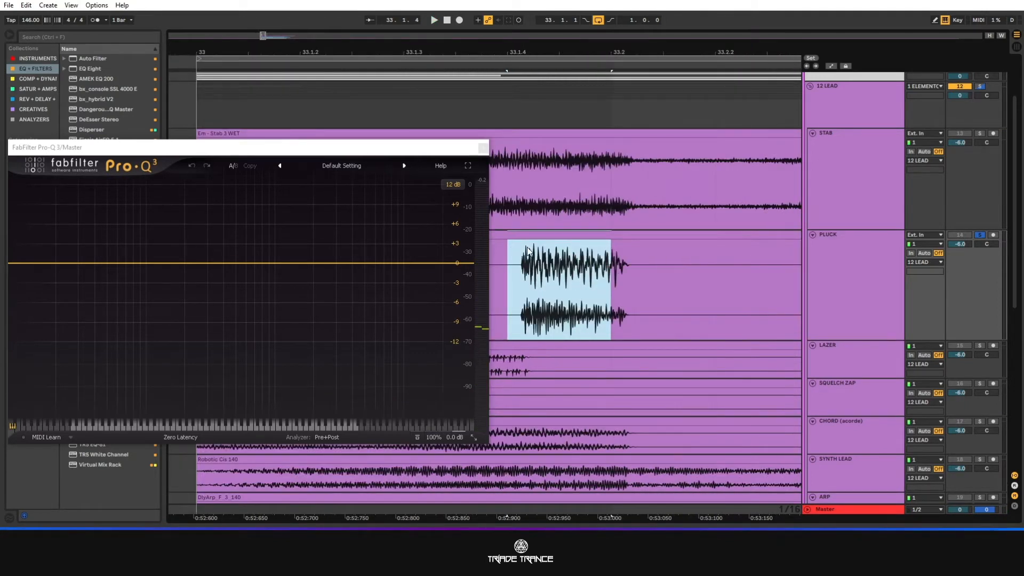
scroll(528, 255, "down", 8)
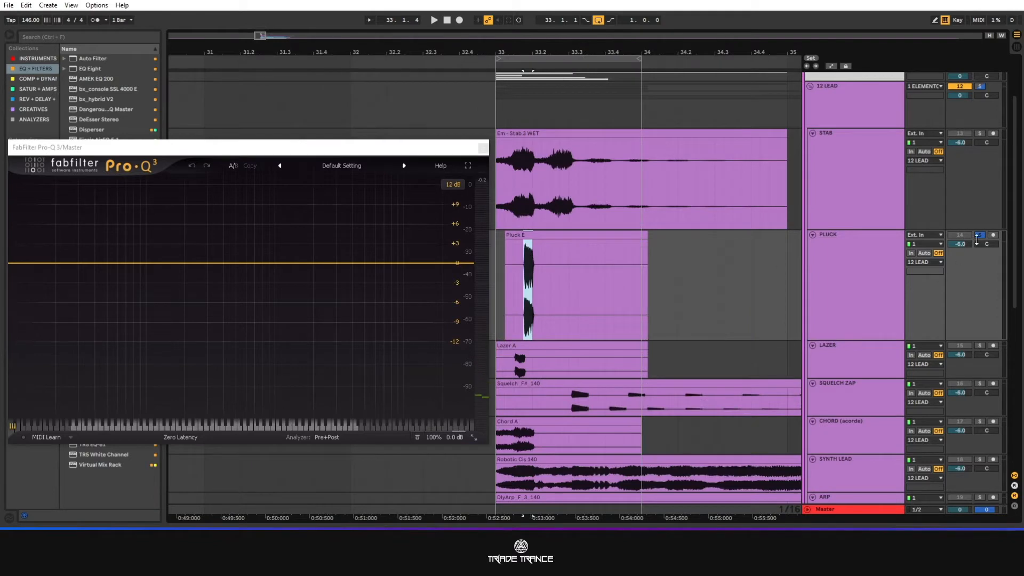
Play the loop with PLUCK soloed to listen to the trimmed Pluck E clip.
left_click(979, 236)
key("space")
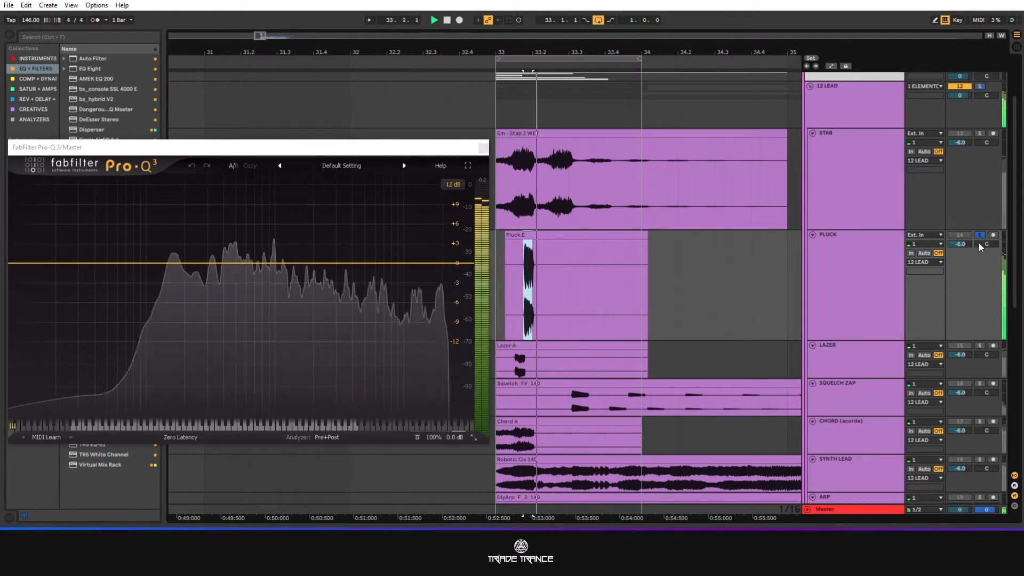
key("space")
Turn on warping for the Pluck E clip and double its segment tempo twice, to 584 BPM, to stretch the sound.
double_click(533, 246)
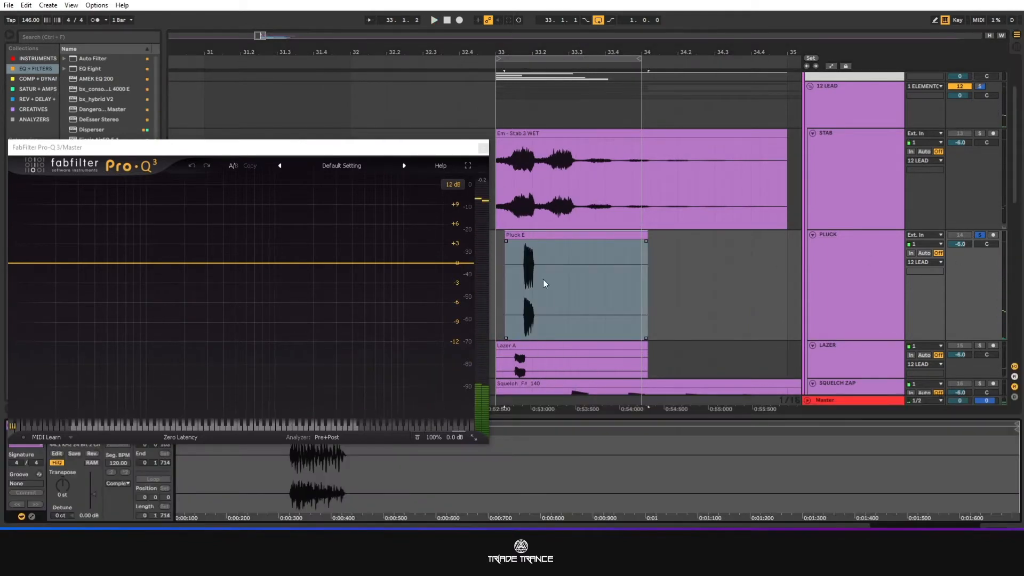
left_click_drag(371, 150, 374, 89)
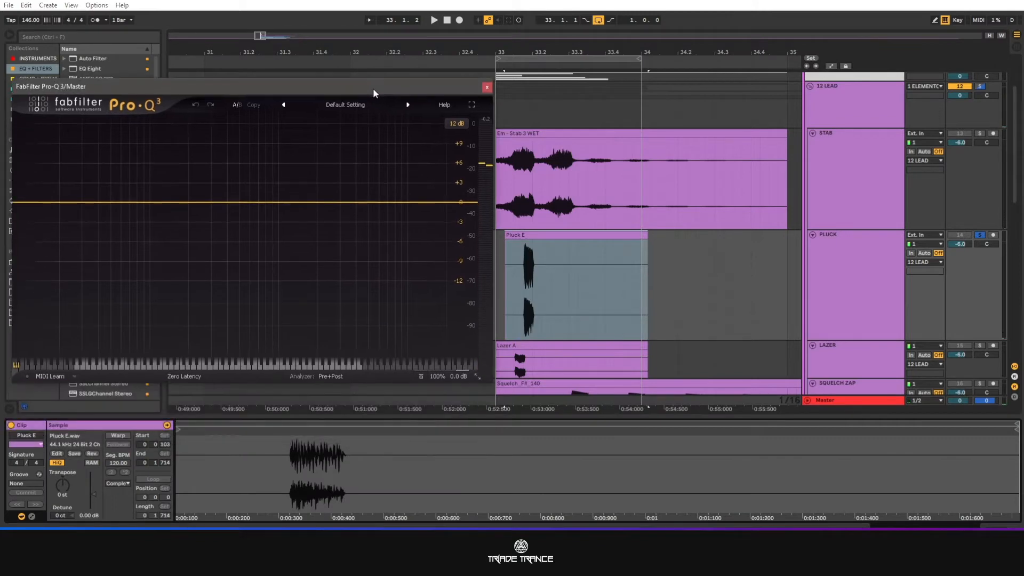
left_click(534, 238)
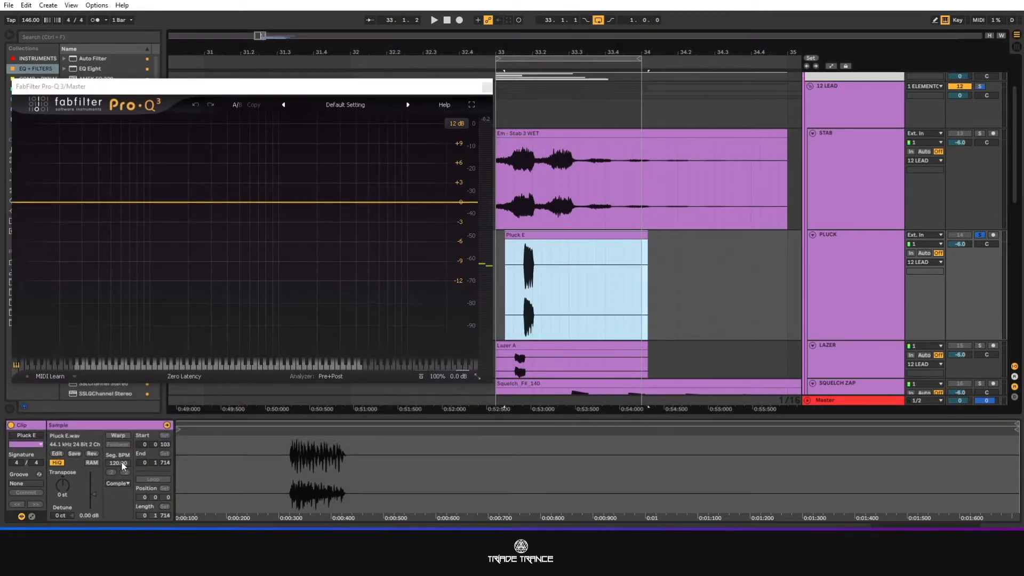
left_click(120, 435)
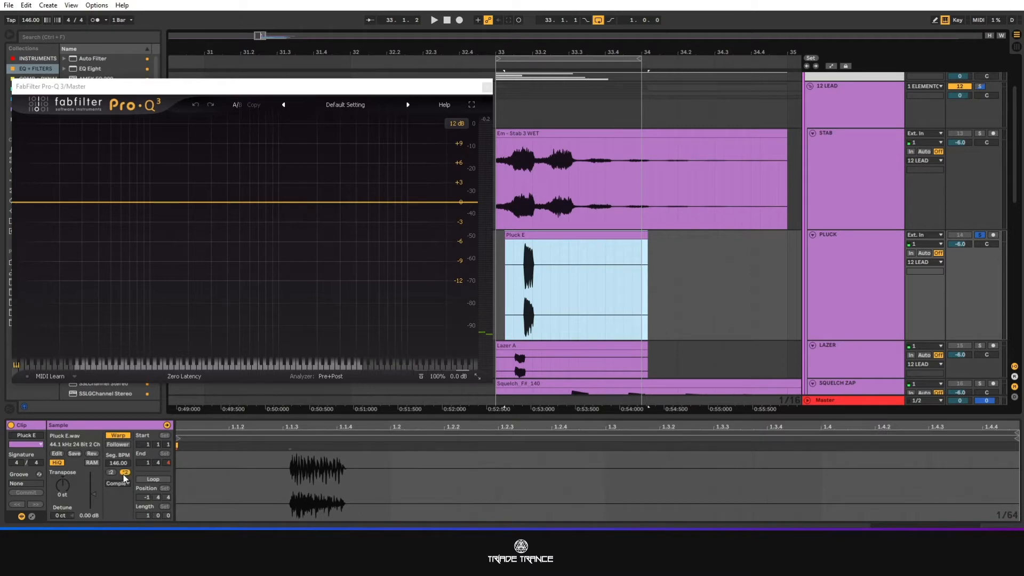
left_click(125, 473)
left_click(124, 473)
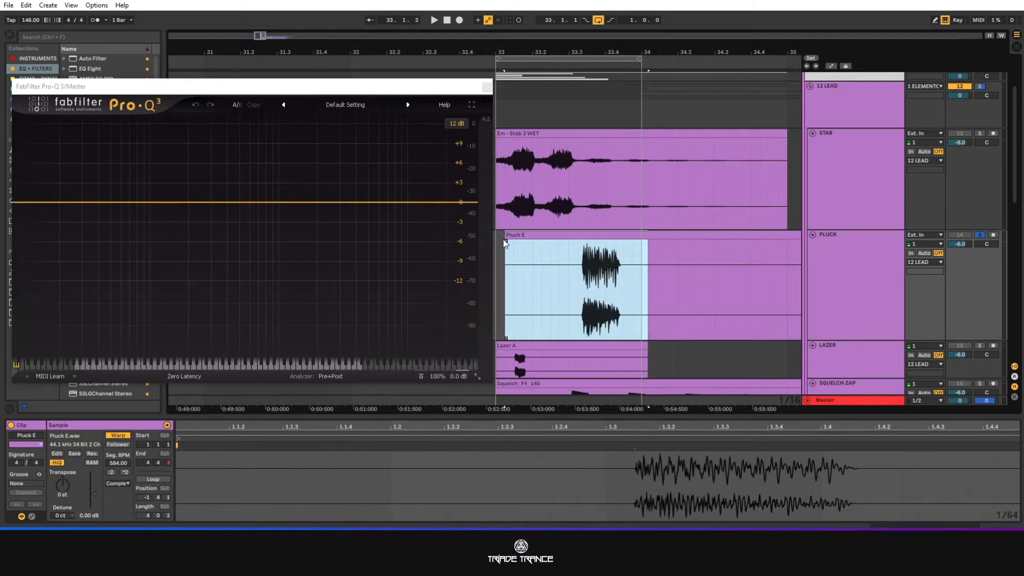
Try the stretched Pluck E clip with its start trimmed to 33.2.3, and restore the start to 33.1.2.
left_click_drag(506, 238, 574, 233)
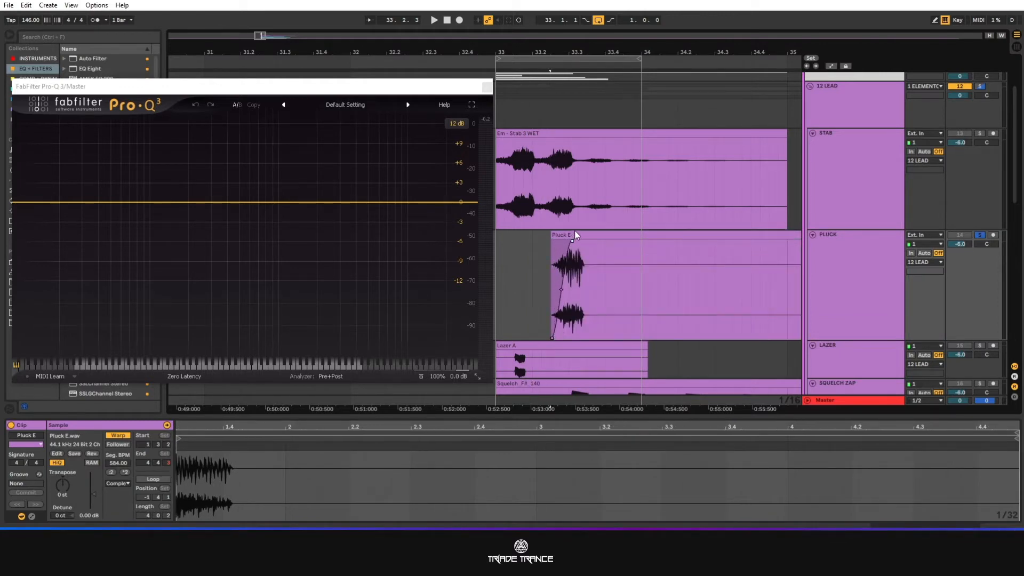
key("space")
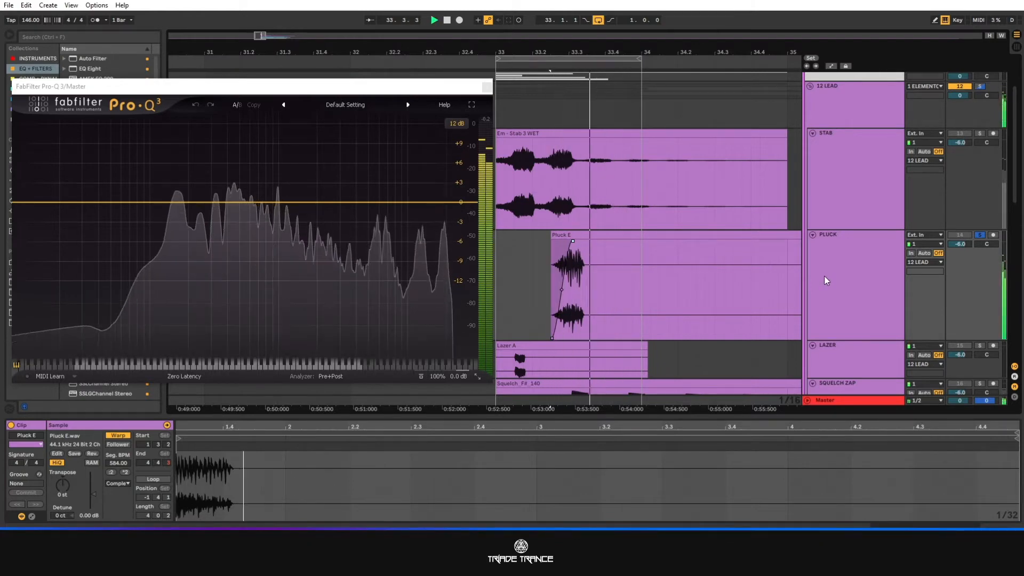
key("space")
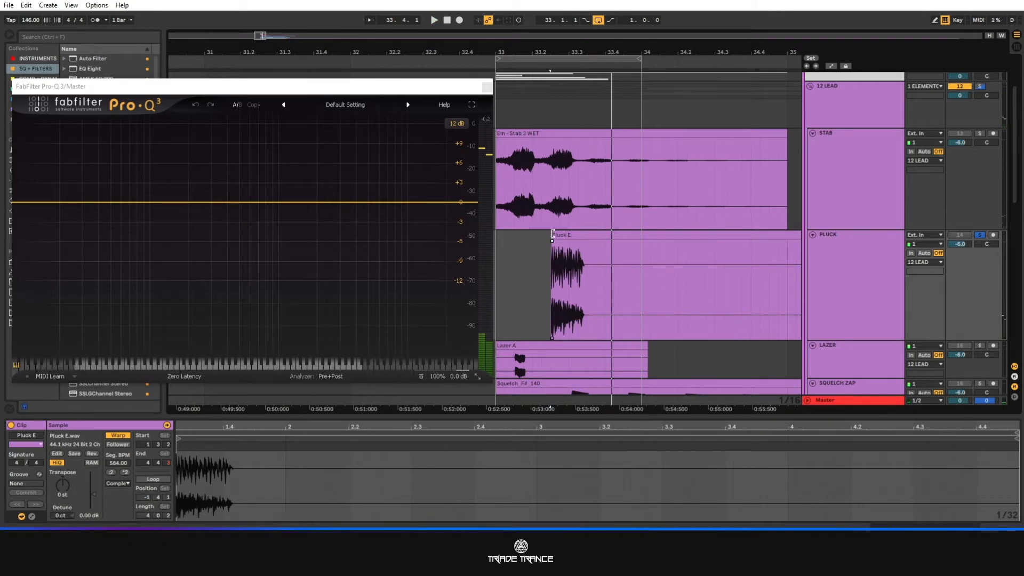
left_click_drag(552, 235, 505, 235)
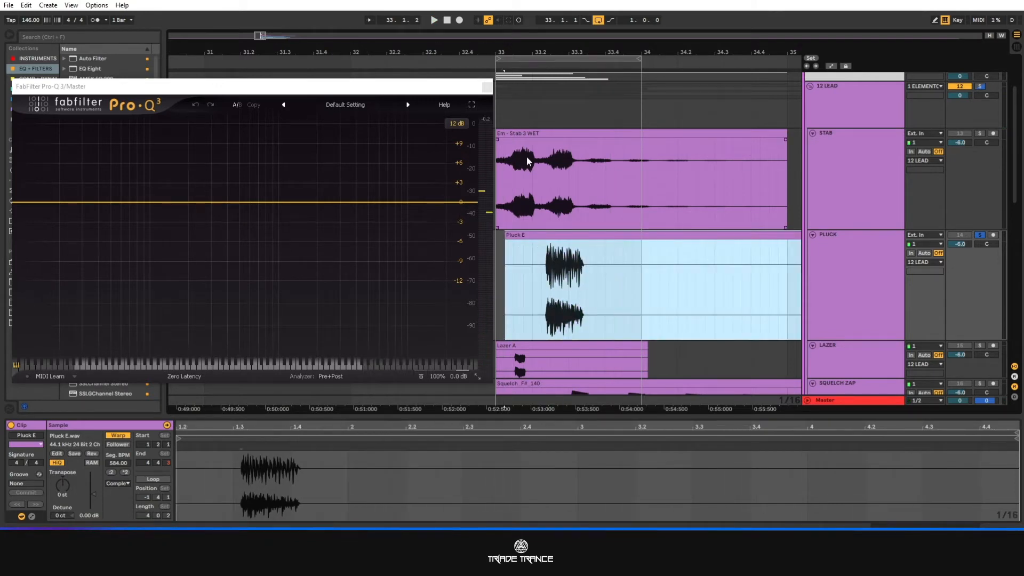
Play the stretched Pluck E clip with PLUCK soloed, and solo STAB to compare the two sounds.
left_click(539, 264)
scroll(667, 286, "down", 2)
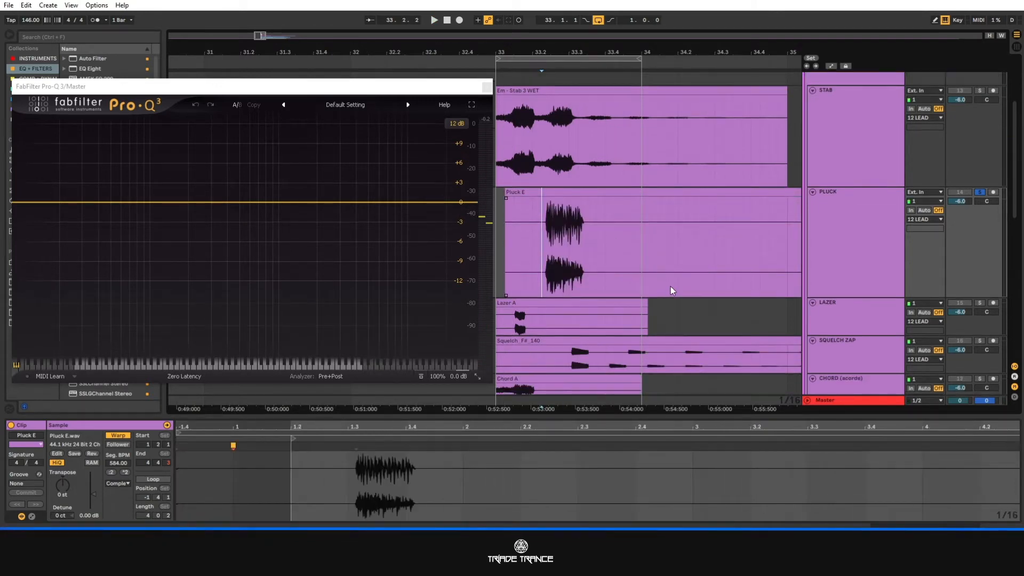
key("space")
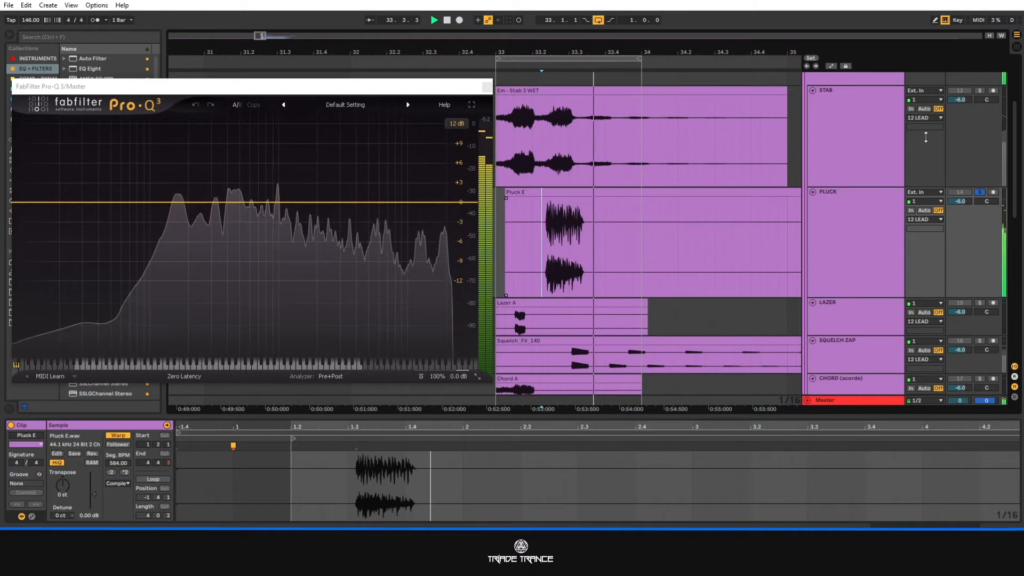
left_click(980, 90)
key("space")
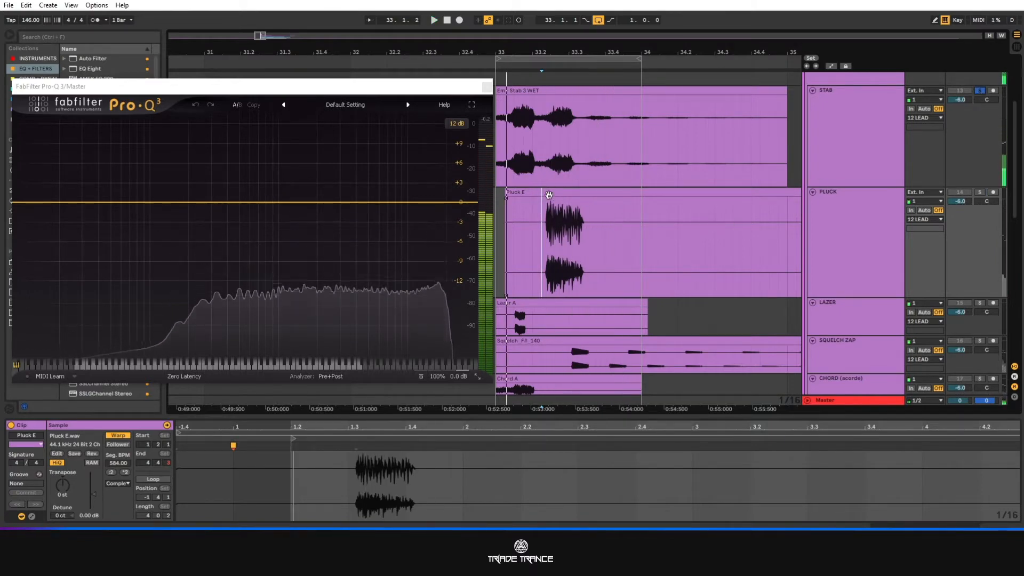
Halve the Pluck E clip's segment tempo twice, to 146 BPM, and play it with PLUCK soloed.
left_click(619, 227)
scroll(612, 255, "down", 2)
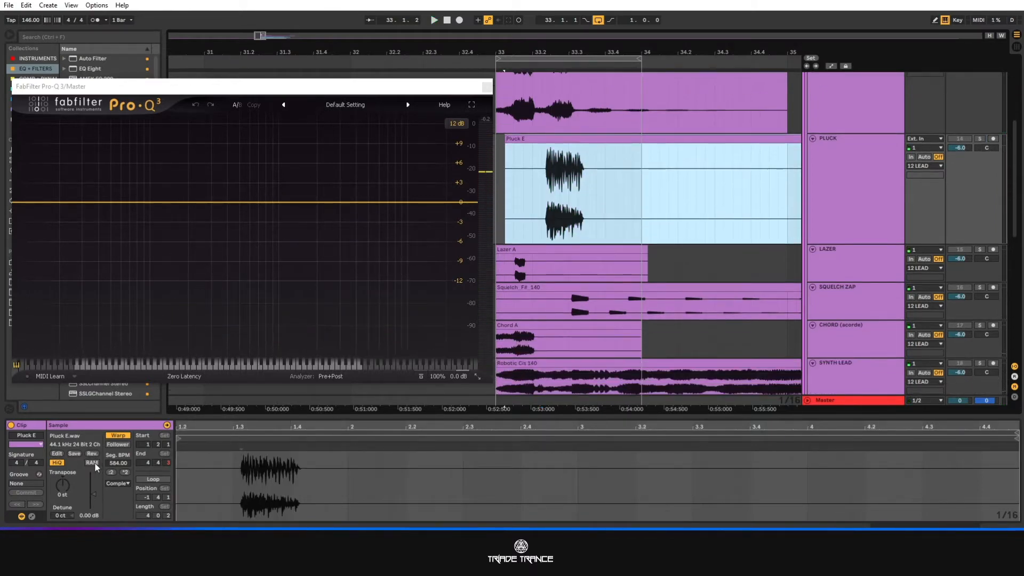
left_click(110, 472)
left_click(111, 472)
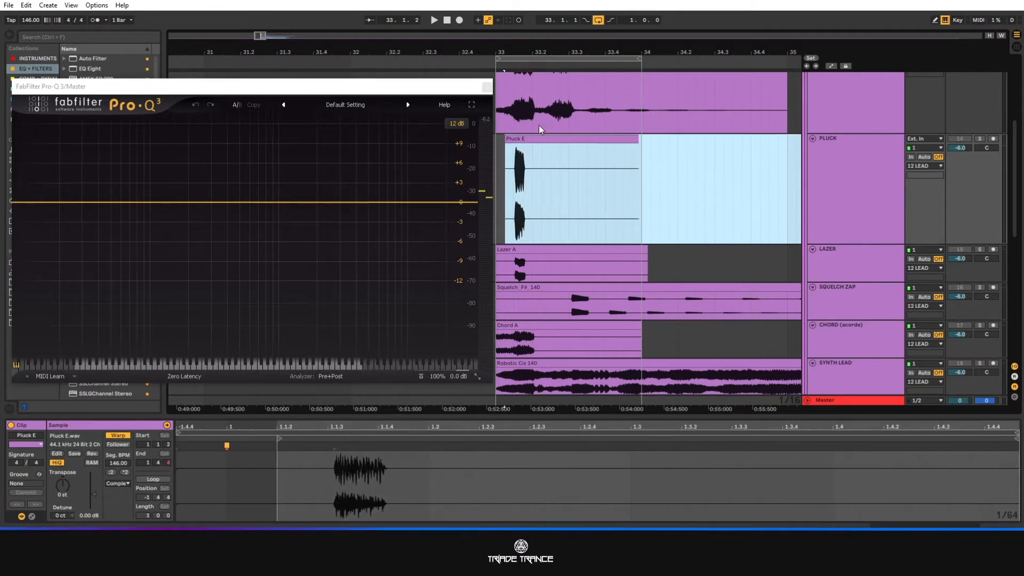
mouse_move(525, 138)
left_mouse_down()
mouse_move(516, 139)
mouse_move(525, 138)
left_mouse_up()
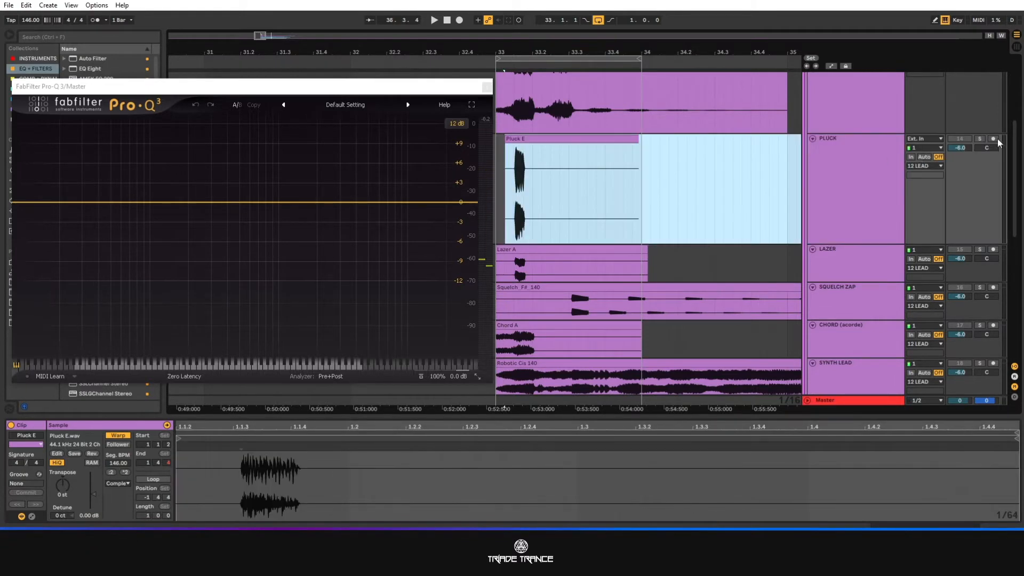
left_click(981, 139)
key("space")
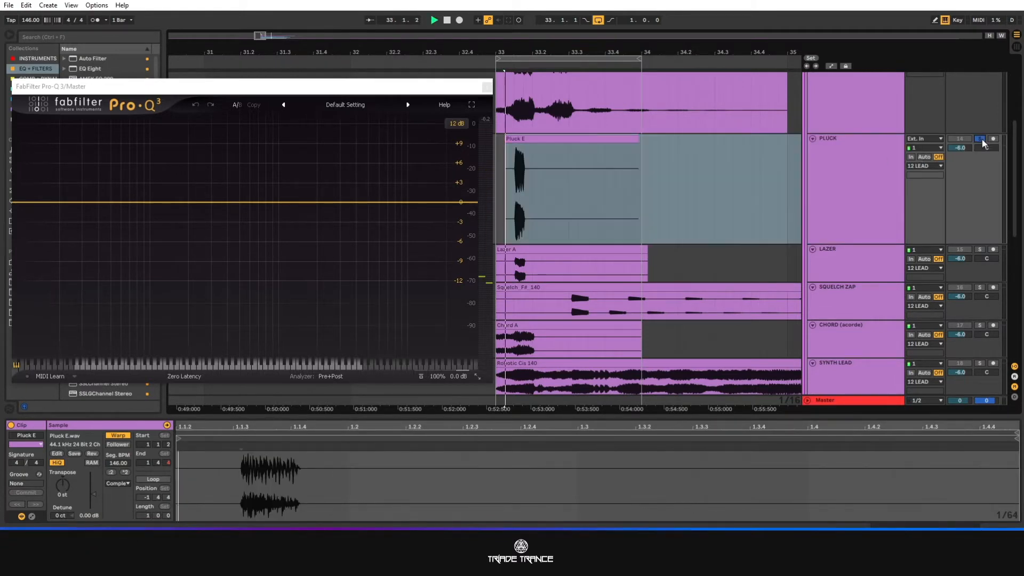
Solo the LAZER track and play the Lazer A clip several times to listen to its sound.
left_click(830, 260)
left_click(979, 249)
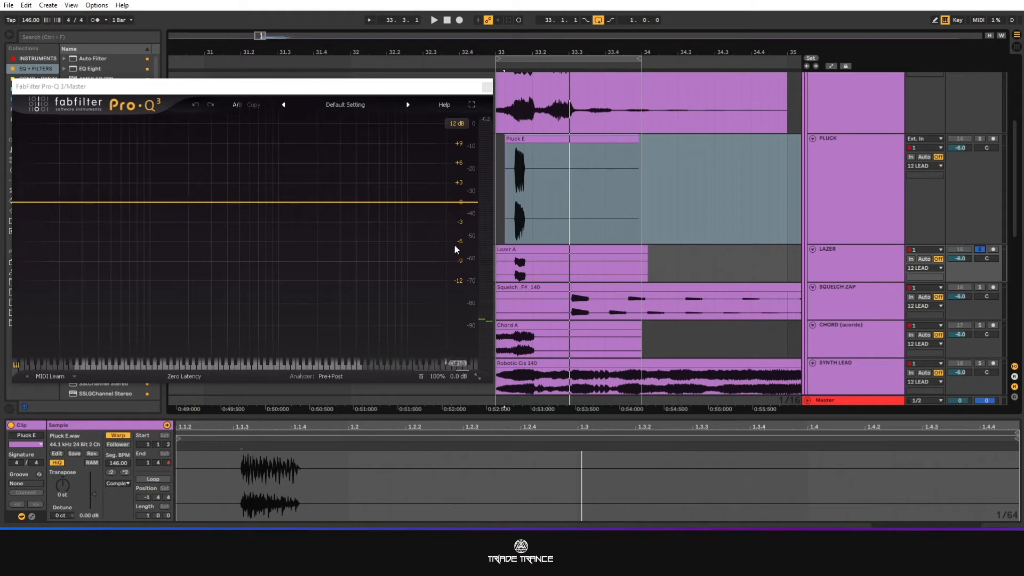
key("space")
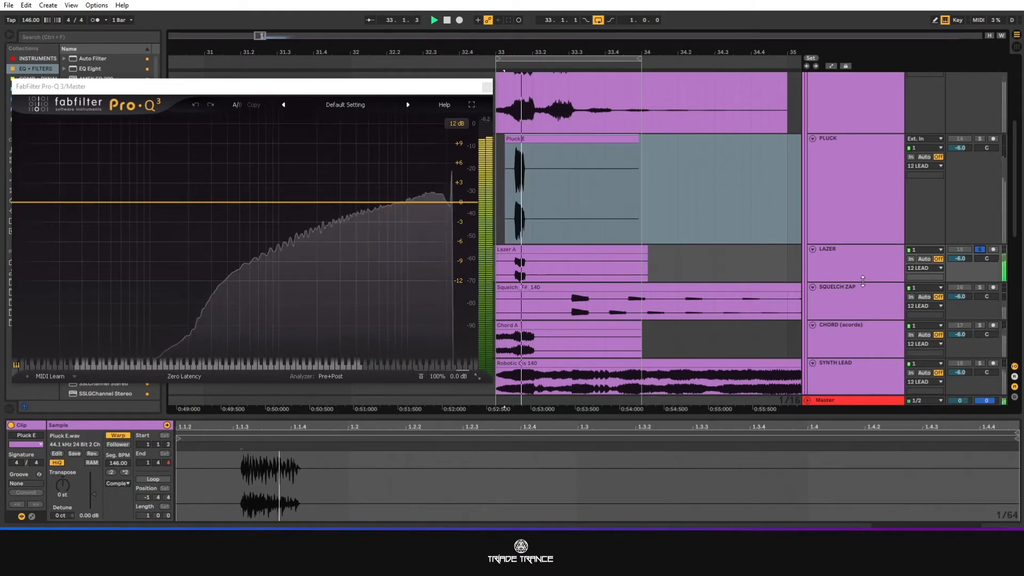
key("space")
key("space")
key("space")
Enlarge the LAZER track and examine the Lazer A waveform closely from its attack to its tail.
left_click_drag(863, 282, 863, 373)
scroll(503, 267, "up", 4)
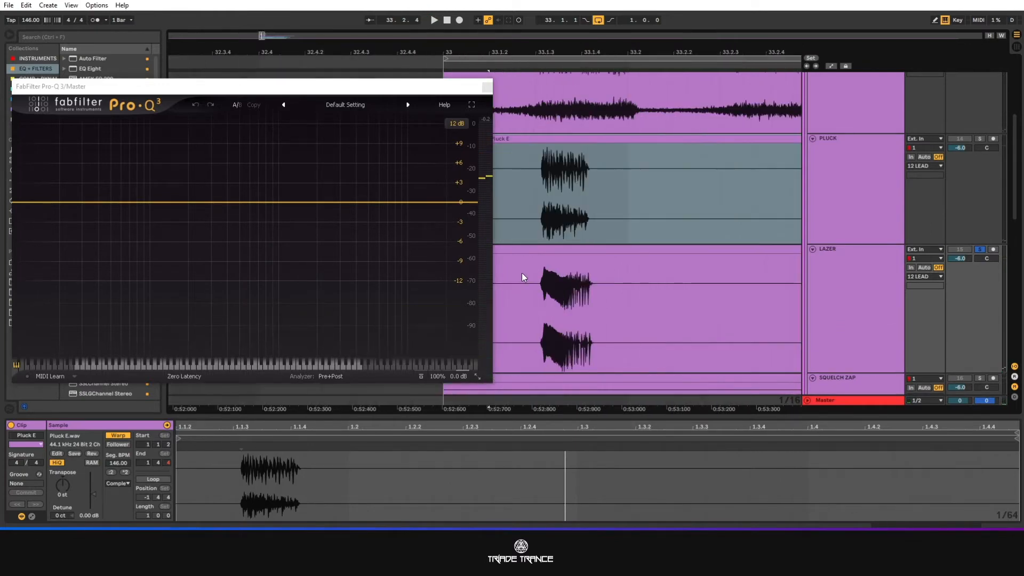
scroll(504, 263, "up", 4)
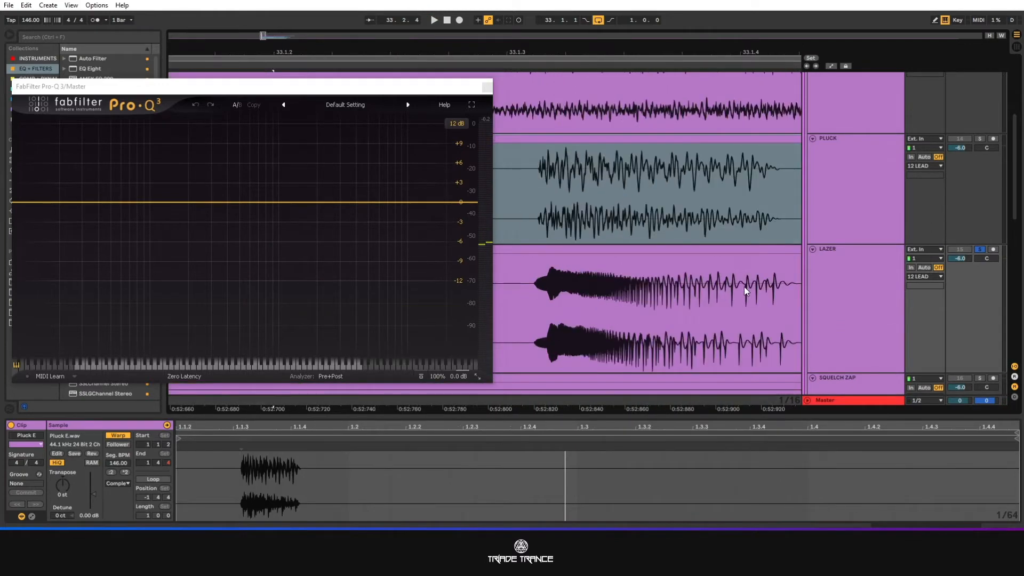
scroll(773, 272, "down", 1)
left_click_drag(824, 342, 825, 404)
scroll(696, 289, "down", 1)
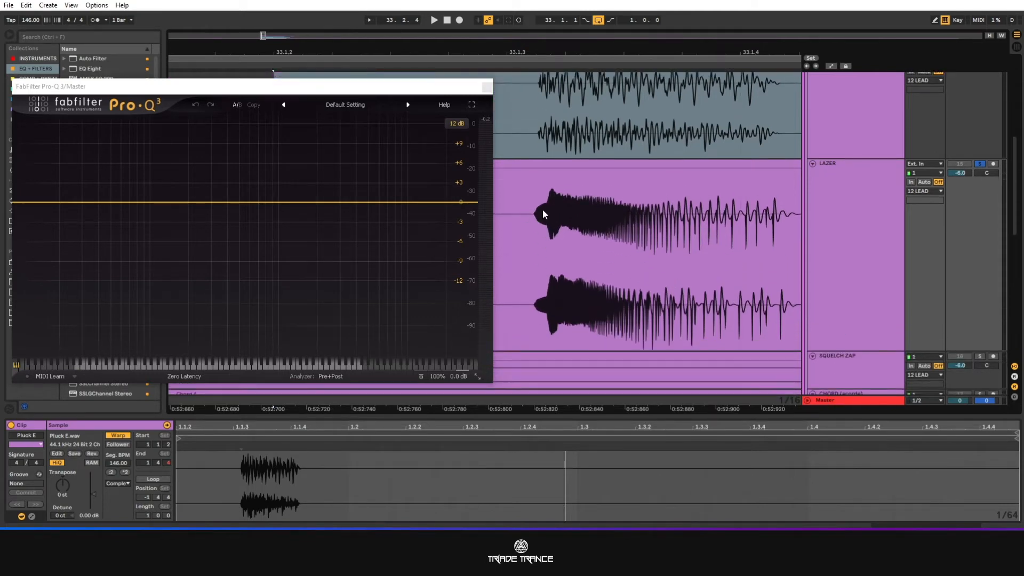
scroll(543, 231, "up", 2)
scroll(542, 231, "up", 4)
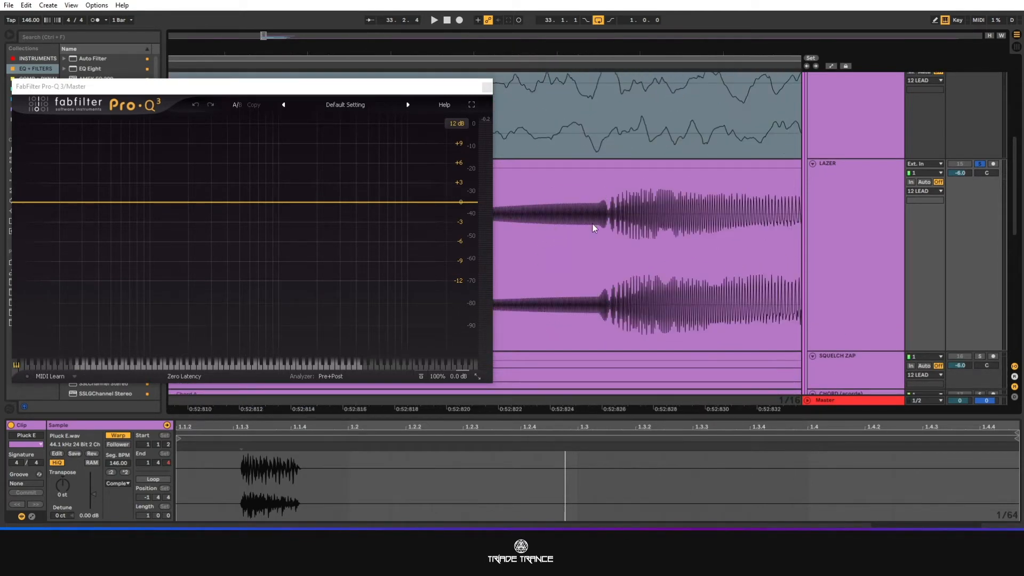
scroll(693, 239, "down", 2)
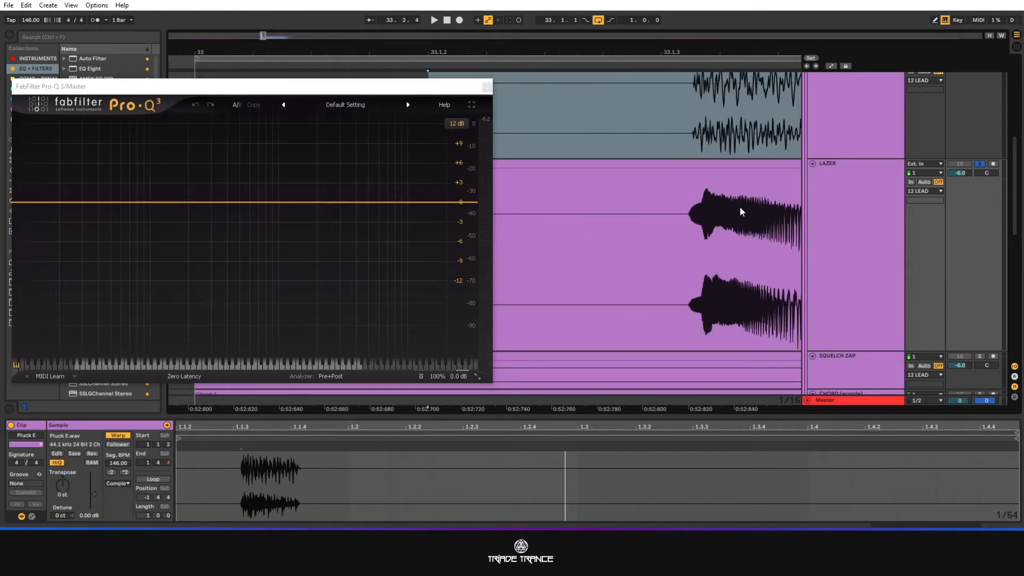
left_click_drag(263, 35, 263, 19)
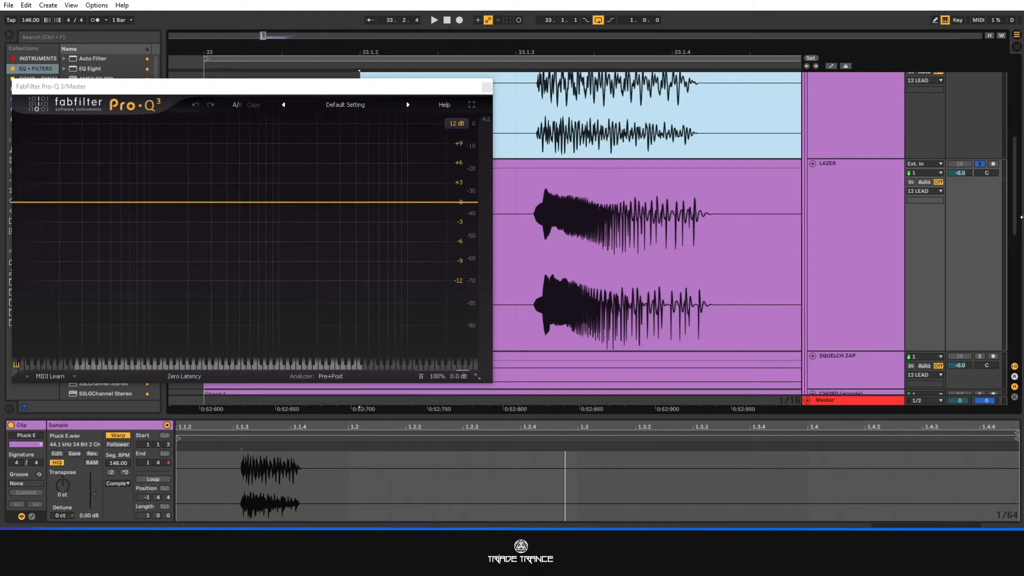
Play the soloed LAZER sound repeatedly and examine its frequency sweep in the Pro-Q 3 spectrum.
key("space")
key("space")
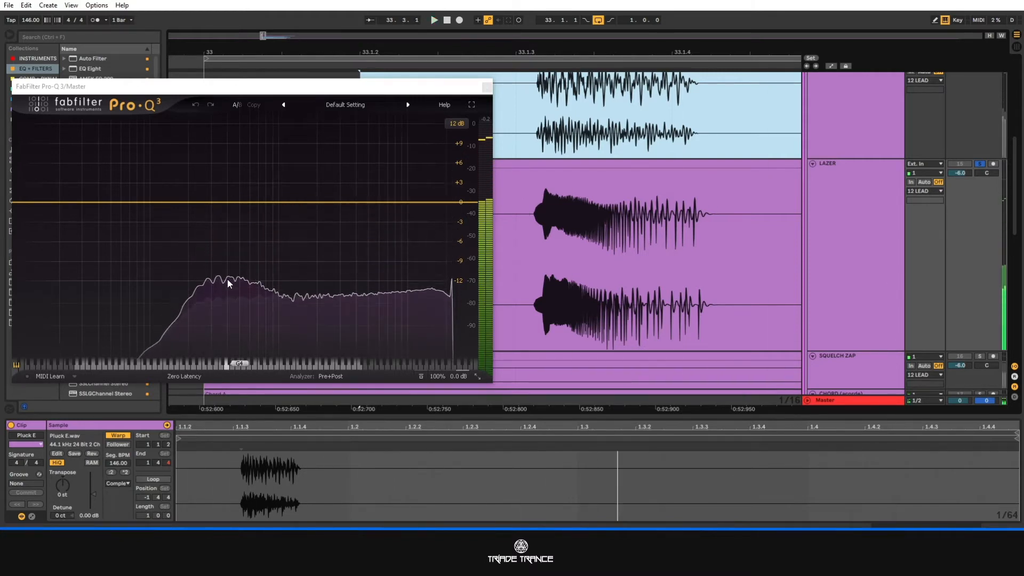
key("space")
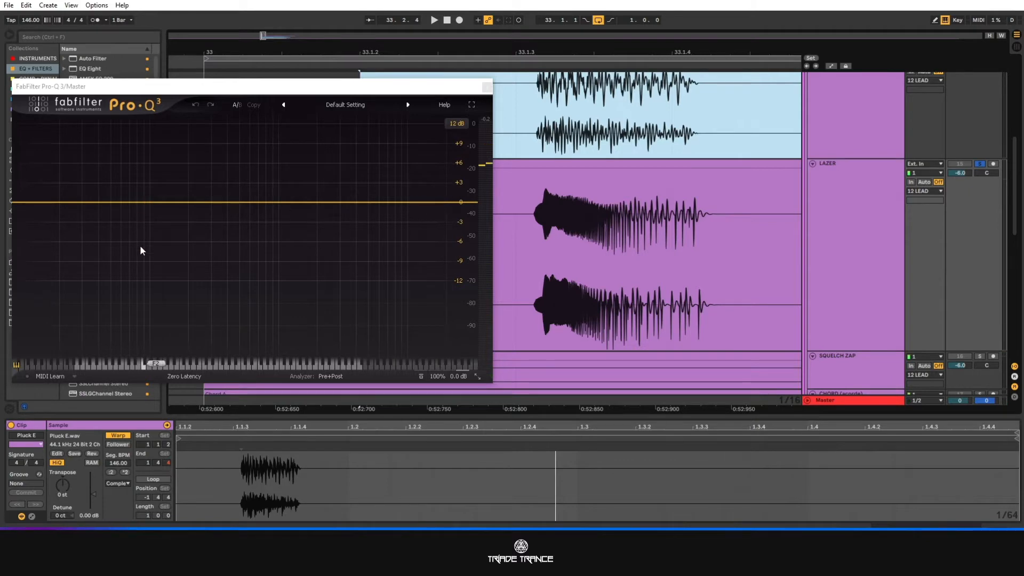
key("space")
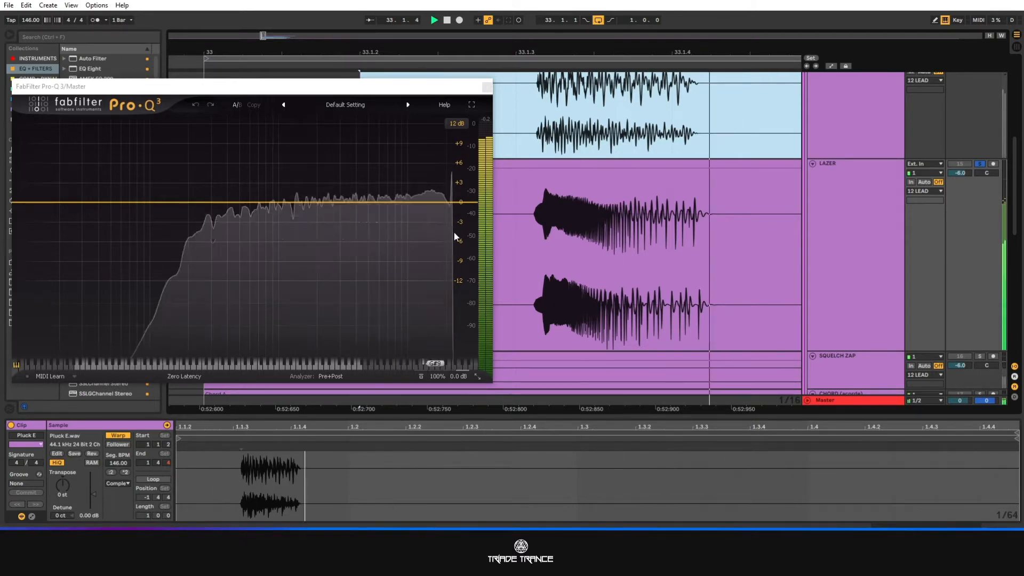
key("space")
Extend the loop to four bars from bar 33 and solo the SQUELCH ZAP track.
scroll(629, 193, "down", 5)
scroll(798, 212, "down", 2)
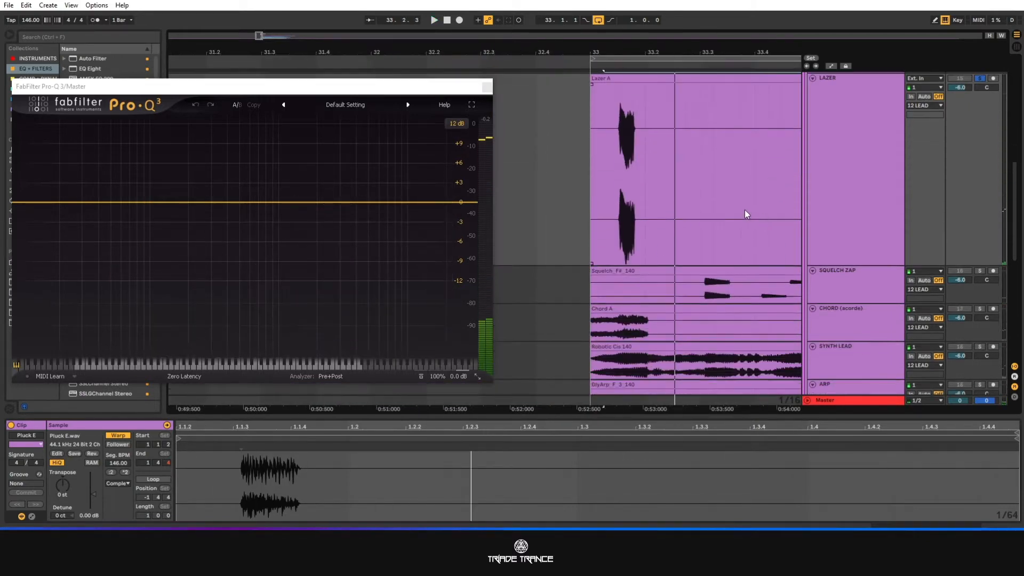
scroll(744, 210, "down", 5)
left_click_drag(240, 34, 253, 36)
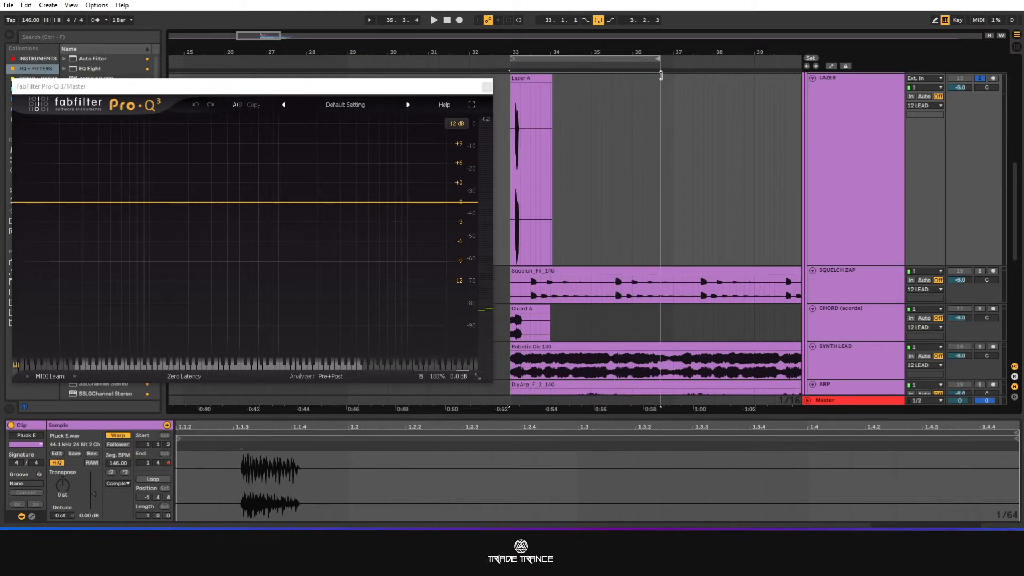
left_click(980, 271)
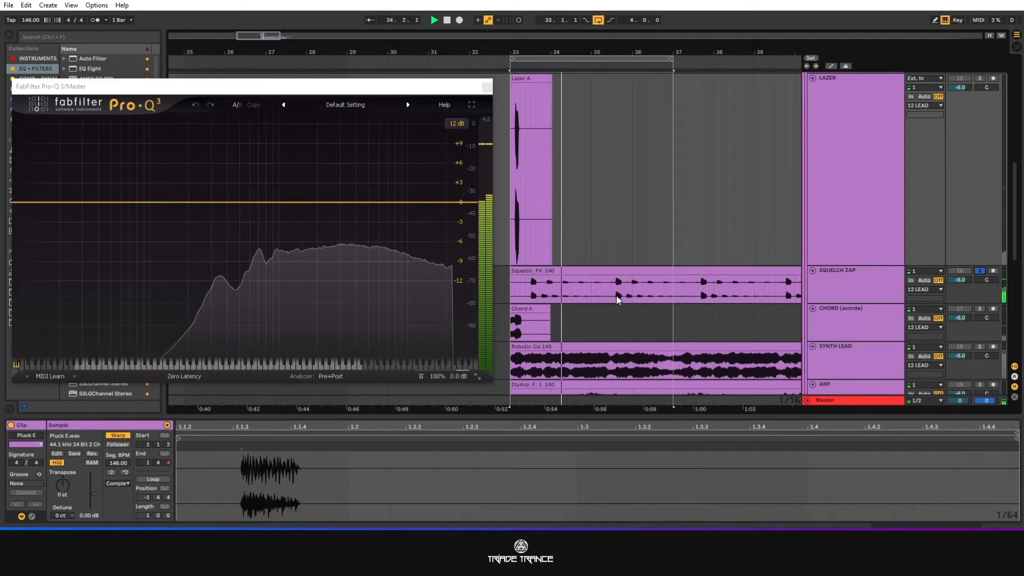
Examine the individual hits in the Squelch_F#_140 waveform while the loop plays.
scroll(532, 288, "up", 4)
scroll(559, 294, "down", 3)
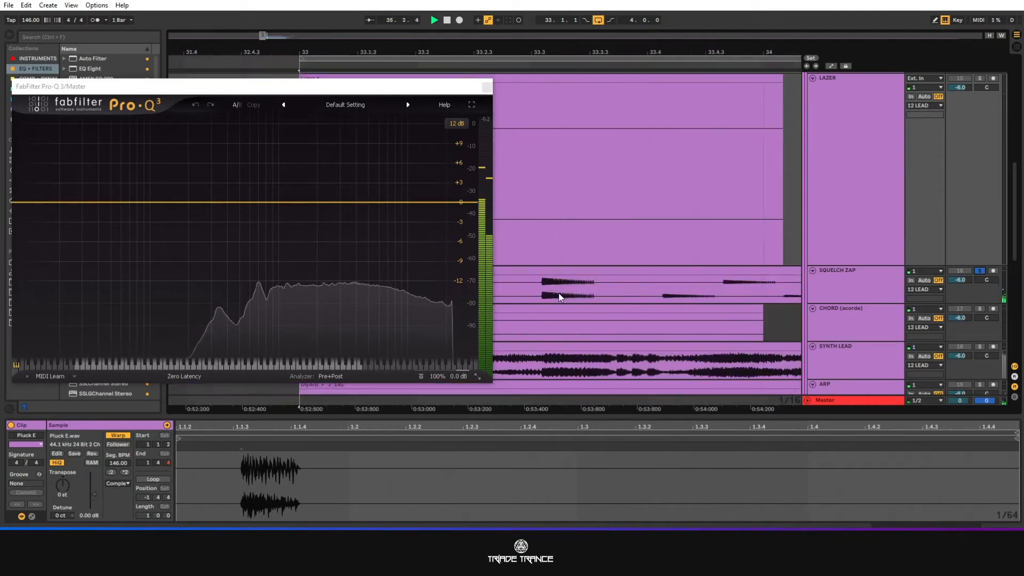
scroll(718, 280, "down", 3)
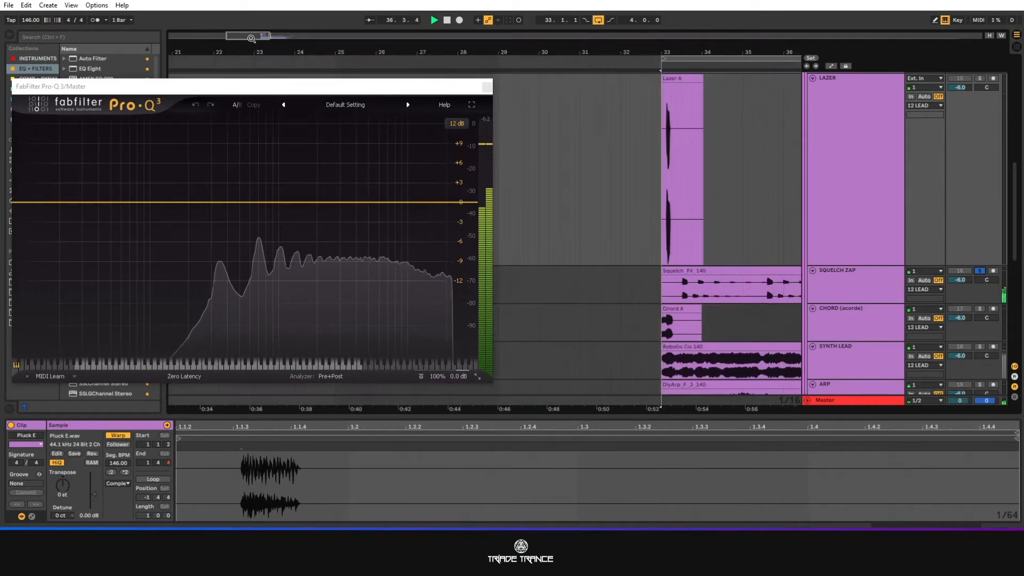
left_click_drag(720, 52, 544, 33)
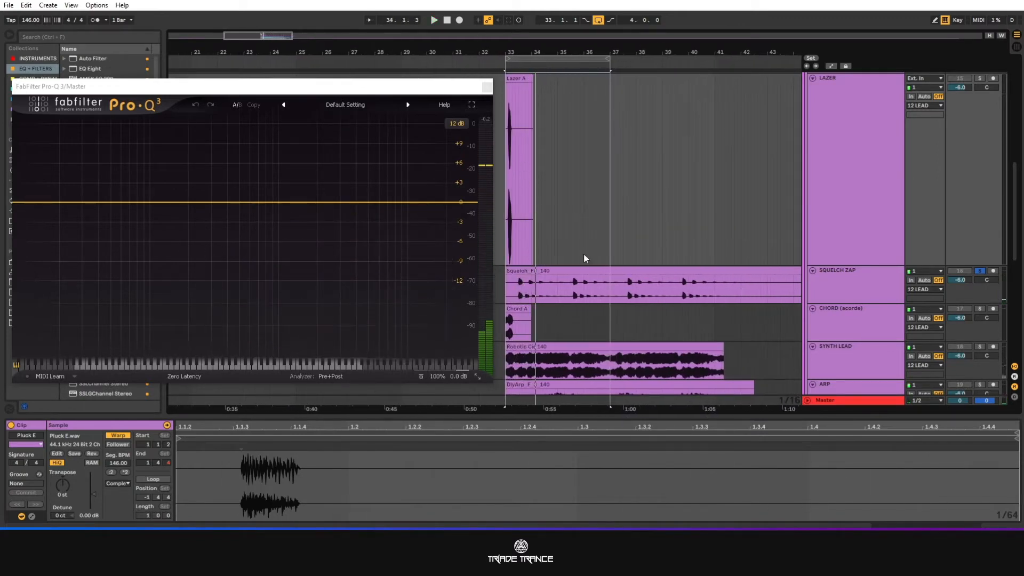
scroll(502, 279, "down", 2)
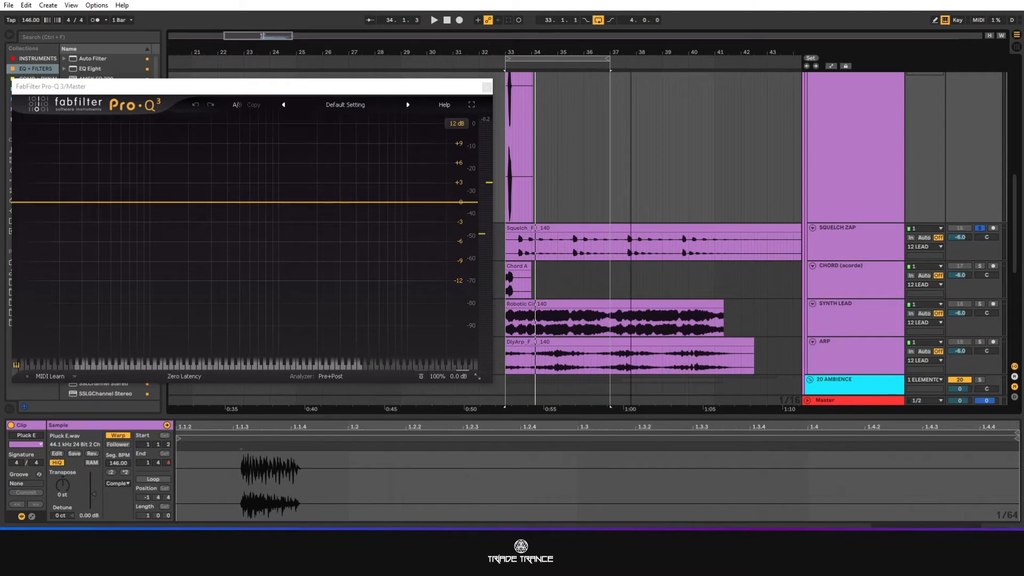
Reduce the LAZER track's height, enlarge the CHORD and ARP tracks, and place ARP above SYNTH LEAD.
left_click_drag(631, 52, 795, 64)
left_click(842, 281)
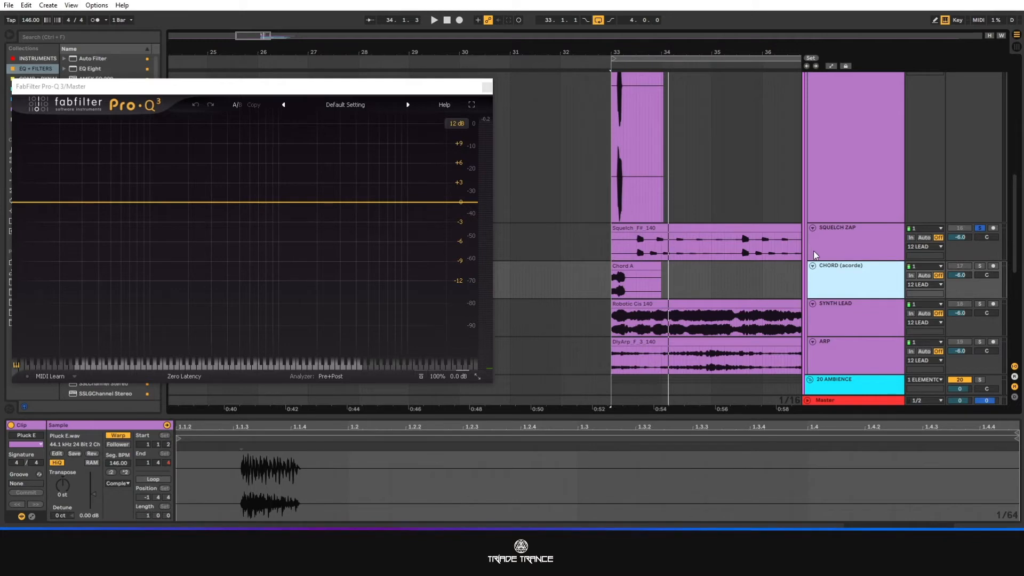
left_click_drag(833, 222, 853, 111)
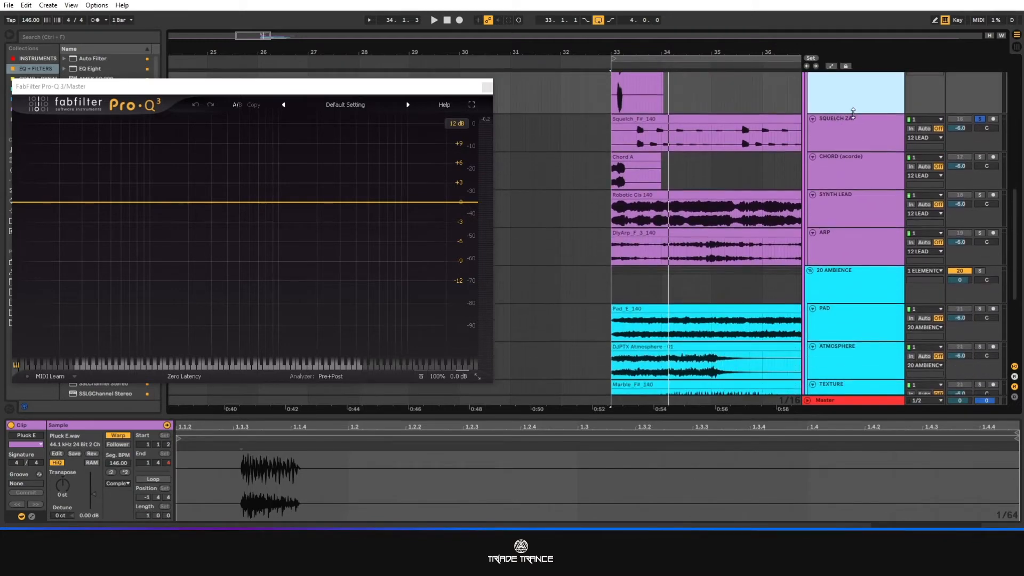
scroll(610, 238, "up", 2)
left_click_drag(847, 242, 855, 369)
left_click(834, 344)
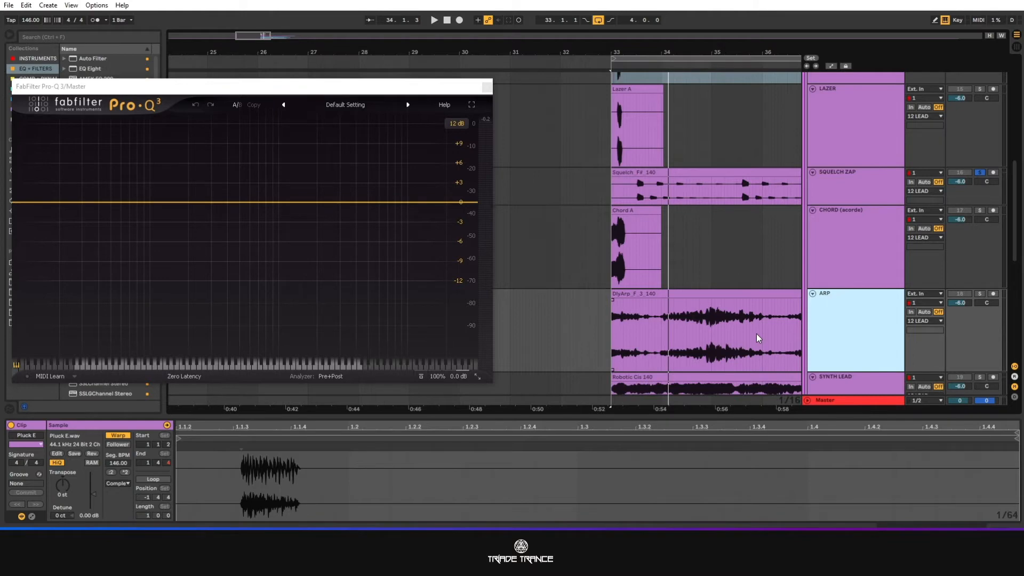
Solo the CHORD track and play the Chord A clip in a one-bar loop.
left_click(980, 210)
left_click(651, 224)
key("space")
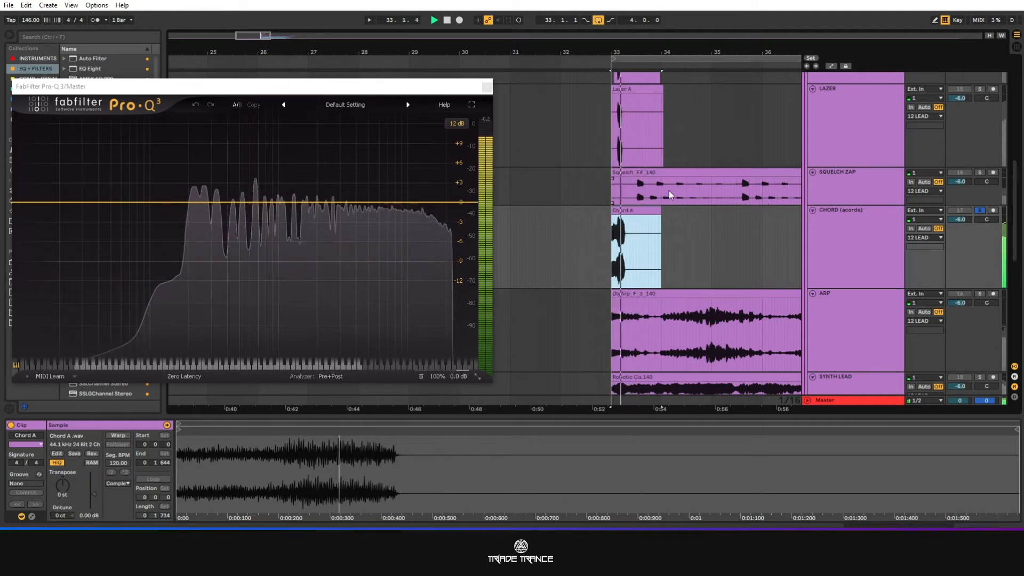
key("space")
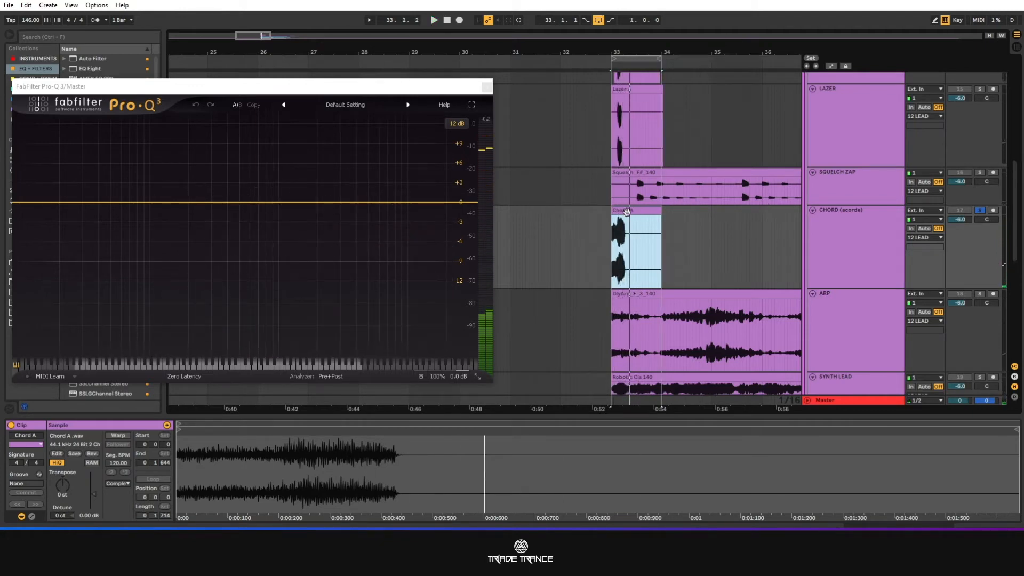
Shorten the loop to one beat from bar 33 and play the chord repeatedly.
left_click_drag(664, 60, 637, 63)
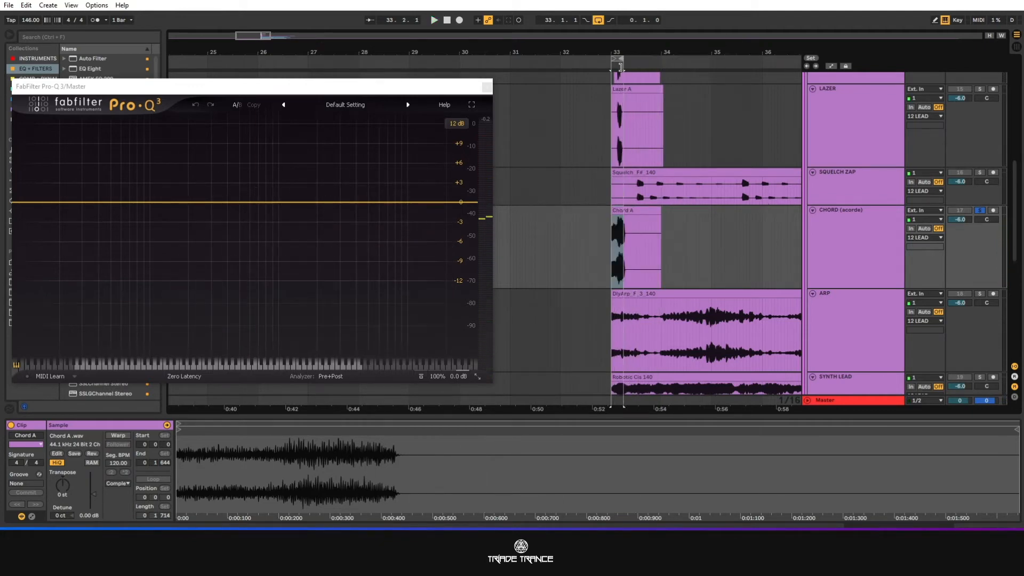
key("space")
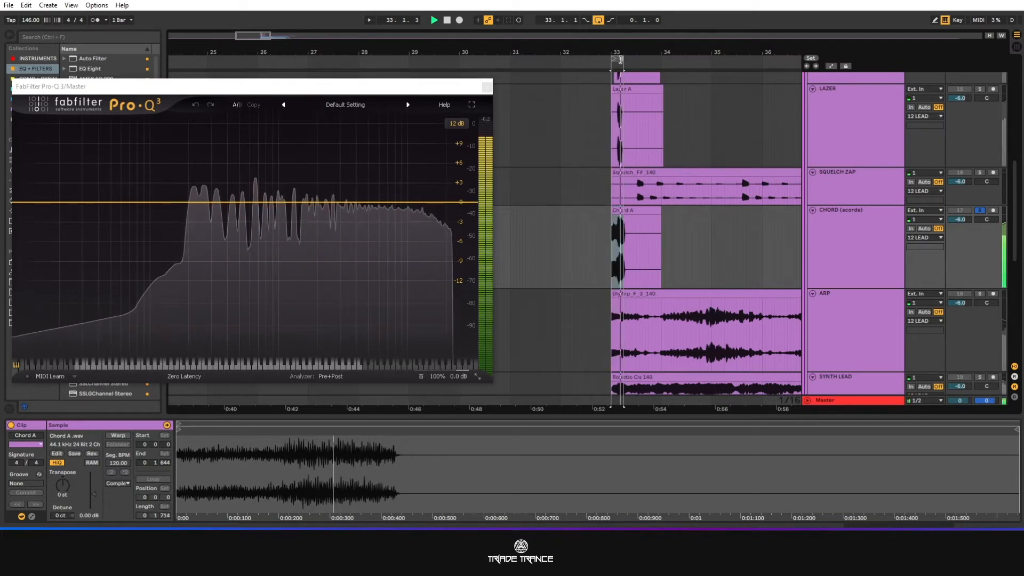
key("space")
Solo the ARP track, play its clip and extend the loop to three bars and two beats.
left_click_drag(619, 58, 750, 64)
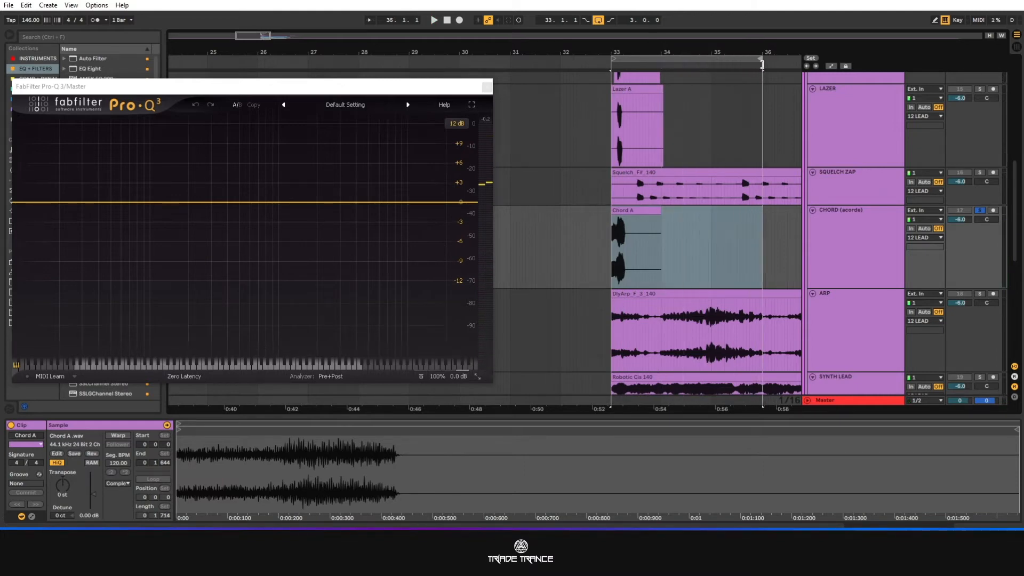
left_click(980, 293)
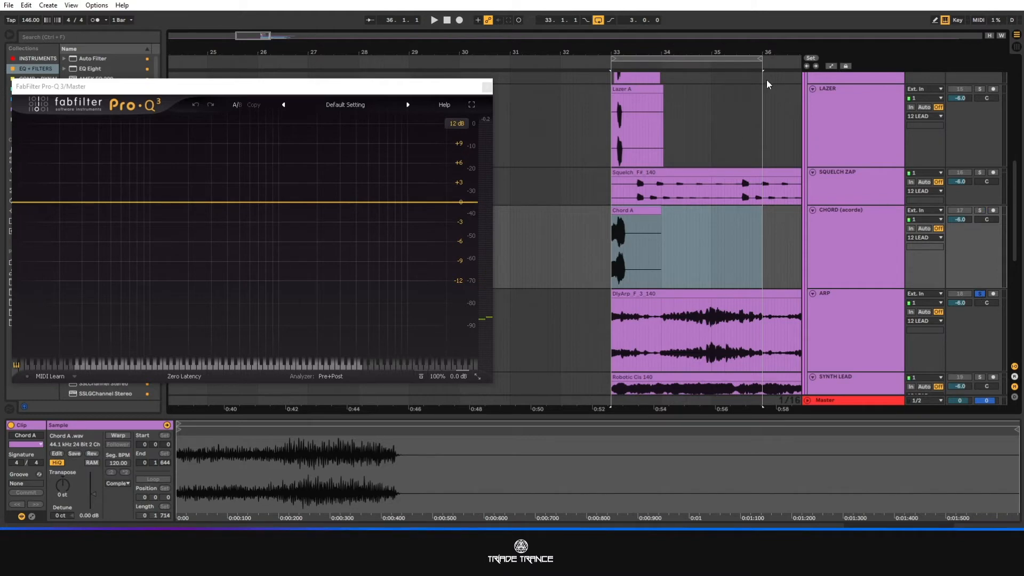
key("space")
left_click_drag(763, 59, 786, 60)
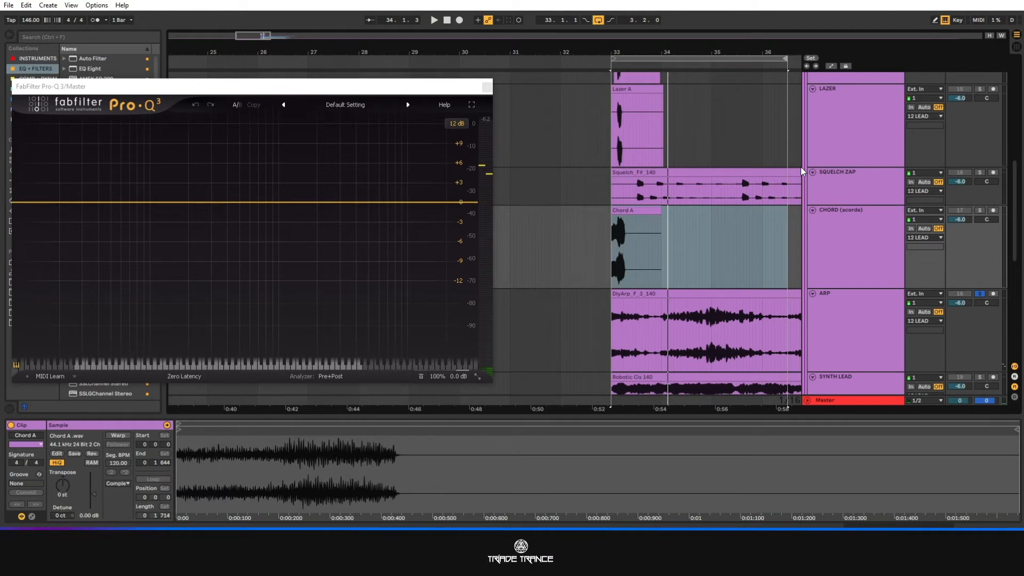
Enlarge the SYNTH LEAD track's height so both channels of its waveform can be examined.
left_click(728, 224)
scroll(727, 197, "down", 3)
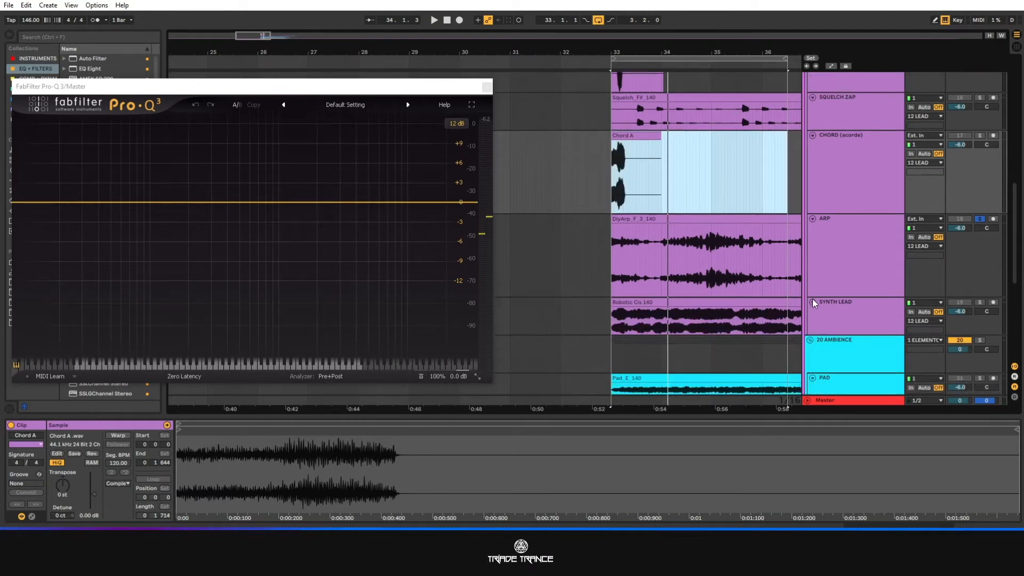
left_click_drag(844, 335, 844, 407)
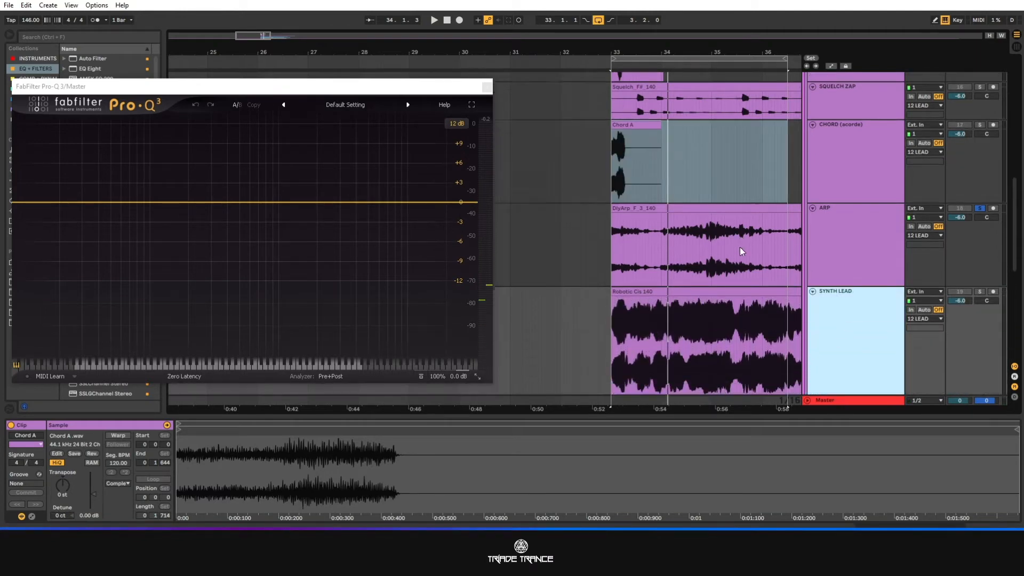
scroll(726, 216, "down", 3)
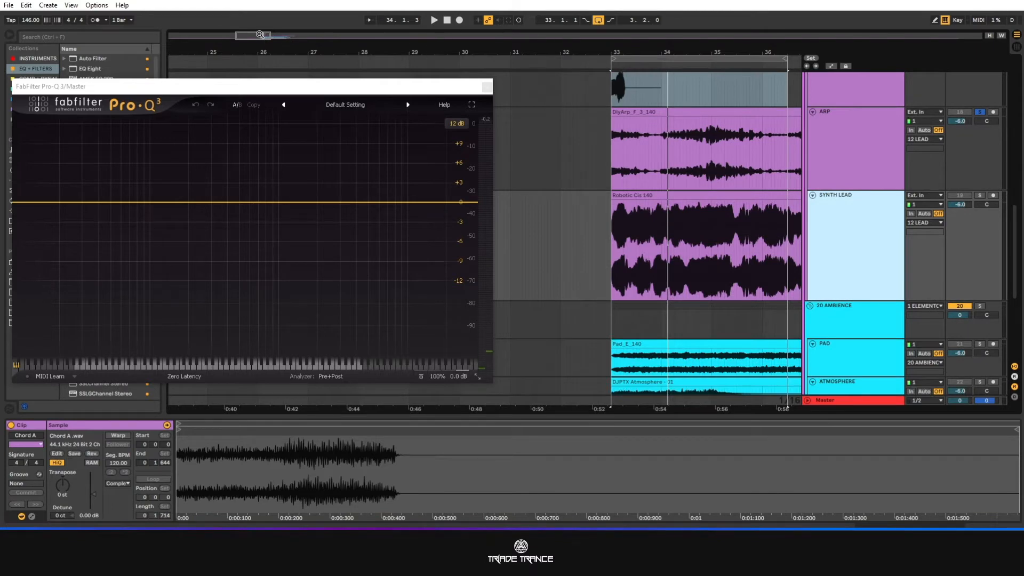
Zoom the timeline out to about bar 42 and extend the loop from bar 33 to four bars.
left_click_drag(259, 35, 267, 34)
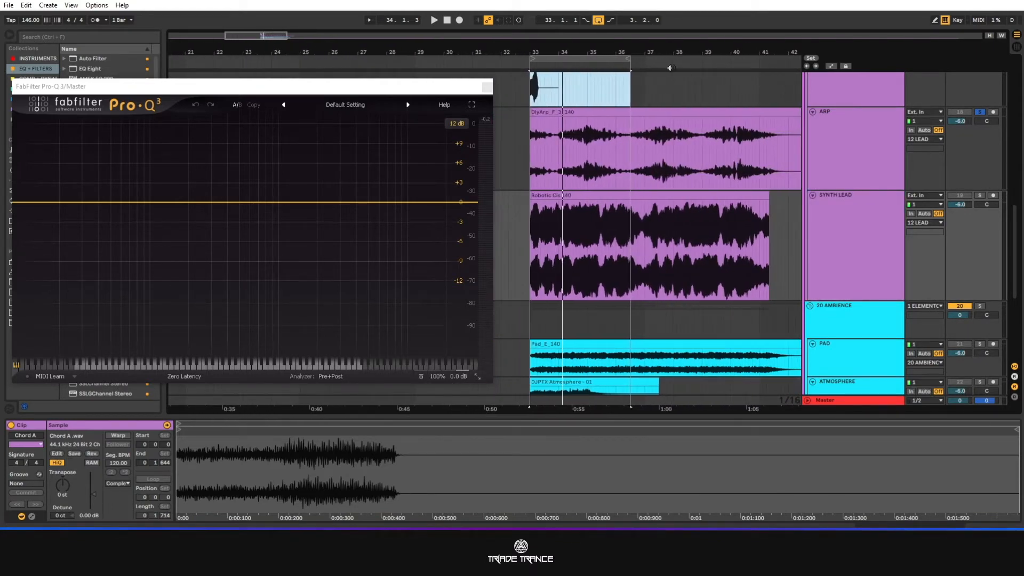
left_click_drag(630, 61, 635, 60)
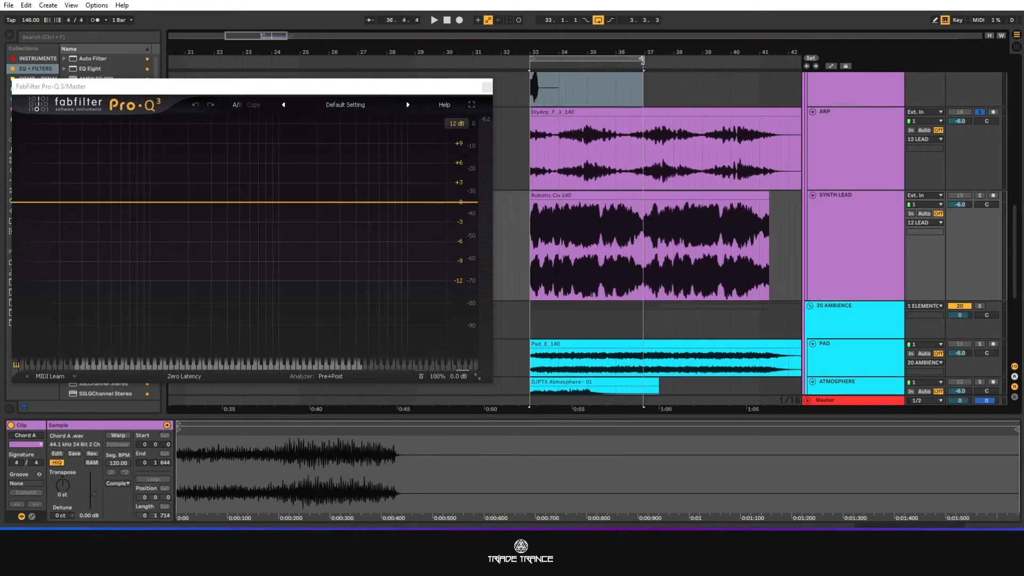
scroll(898, 156, "up", 2)
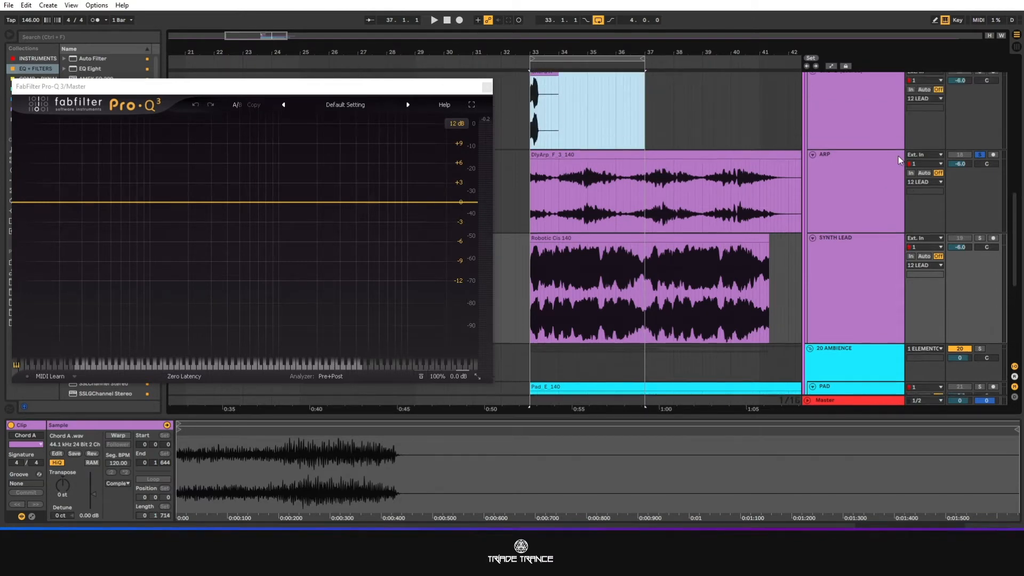
Review the lead tracks one by one, from ARP up through CHORD and LAZER to PLUCK.
left_click(871, 202)
scroll(888, 243, "up", 3)
left_click(856, 193)
scroll(860, 247, "up", 4)
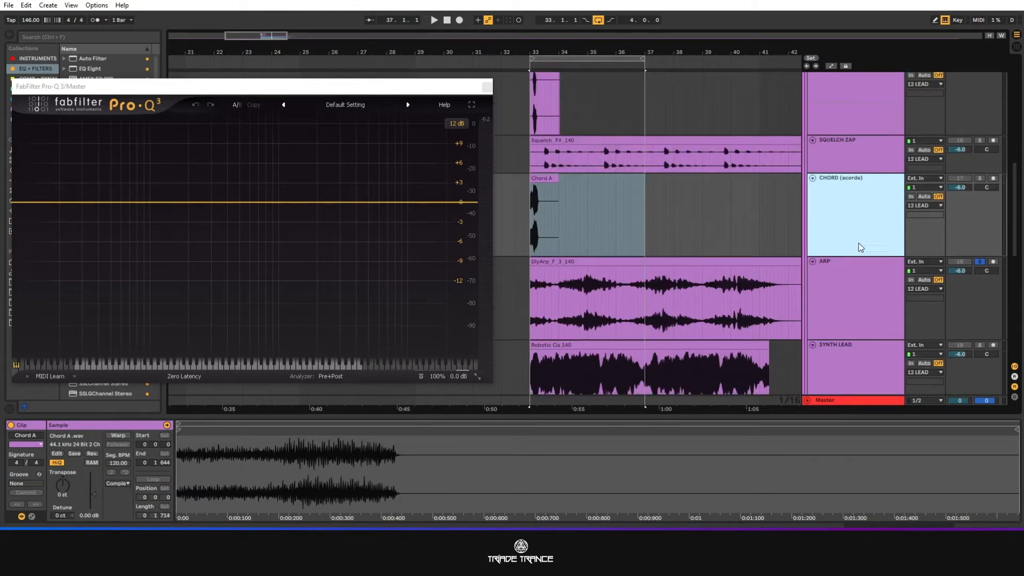
left_click(848, 243)
scroll(877, 260, "up", 2)
left_click(866, 239)
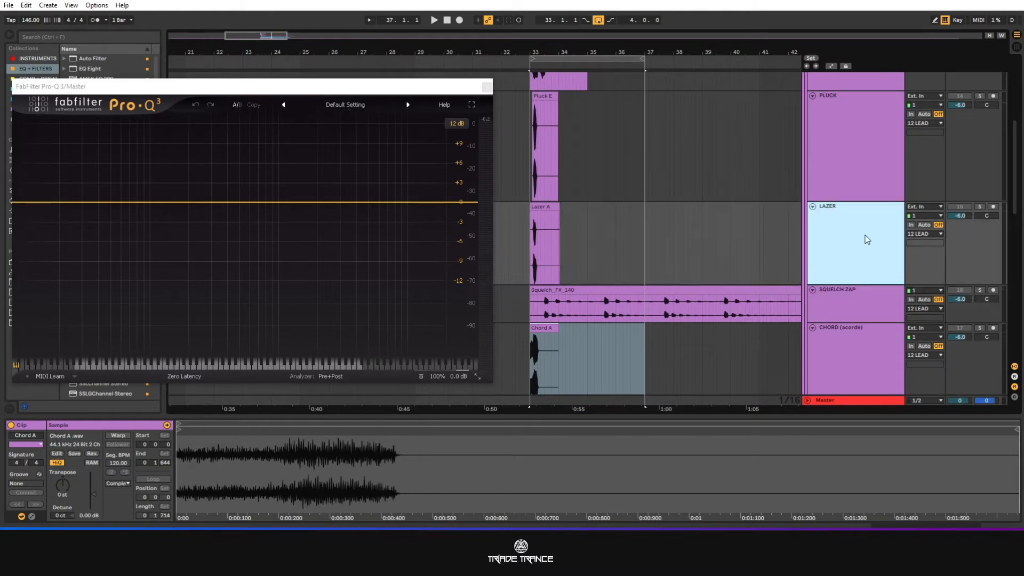
left_click(861, 147)
scroll(874, 299, "down", 4)
Solo the SYNTH LEAD track and play it in the four-bar loop.
left_click(875, 339)
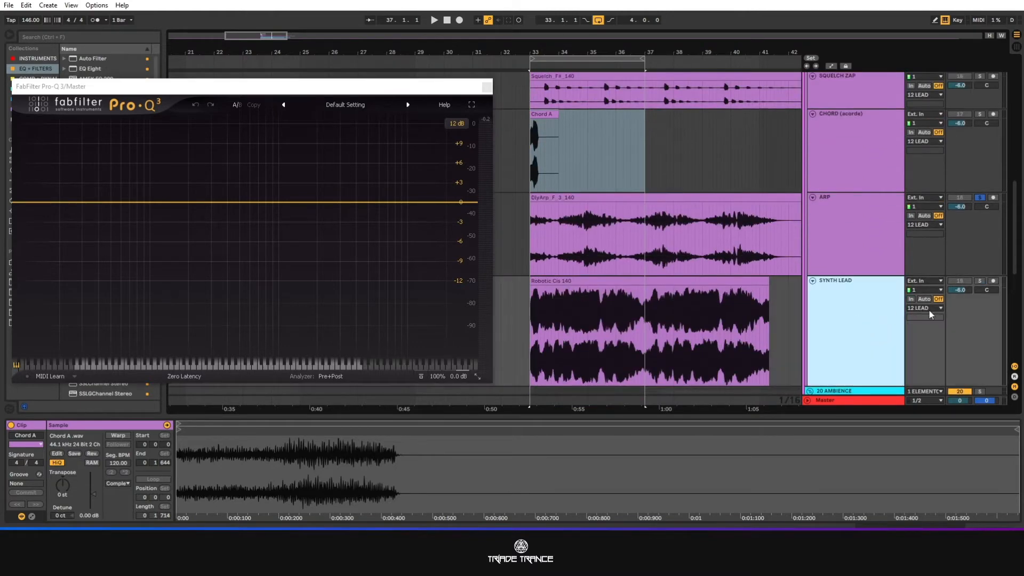
left_click(981, 280)
key("space")
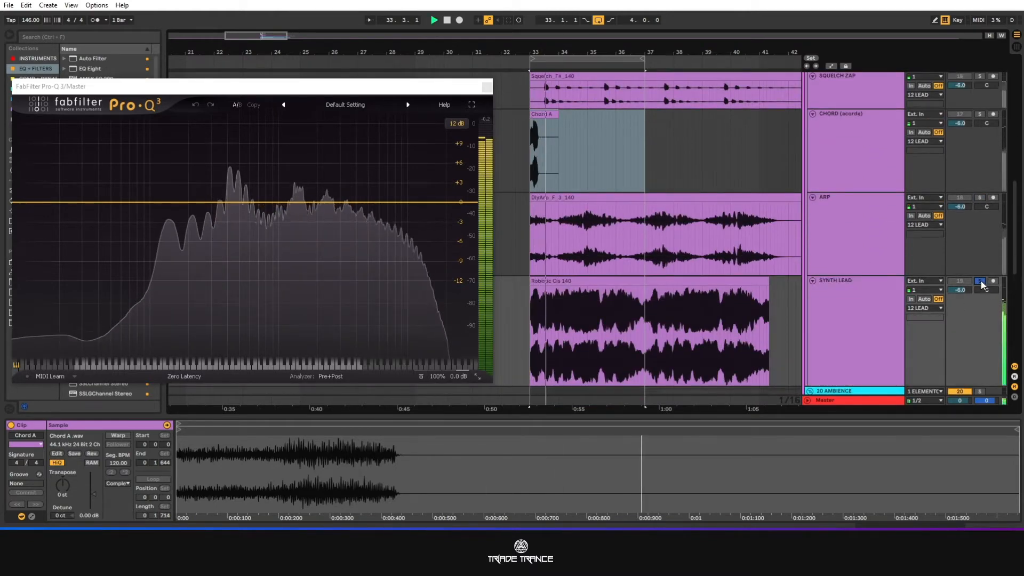
scroll(811, 309, "down", 2)
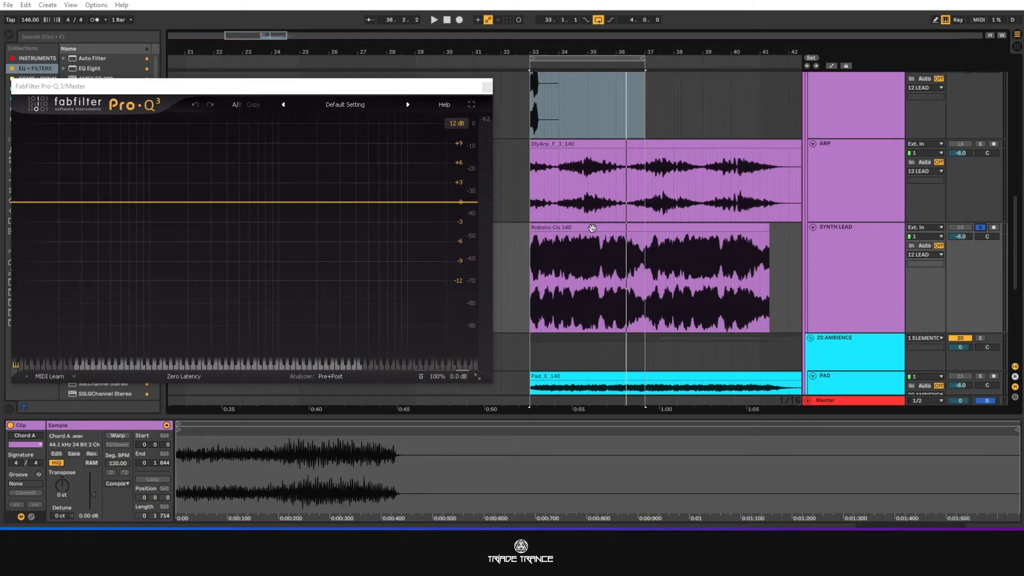
Open the Robotic Cis 140 clip's details and play it while examining its waveform and spectrum.
left_click(592, 228)
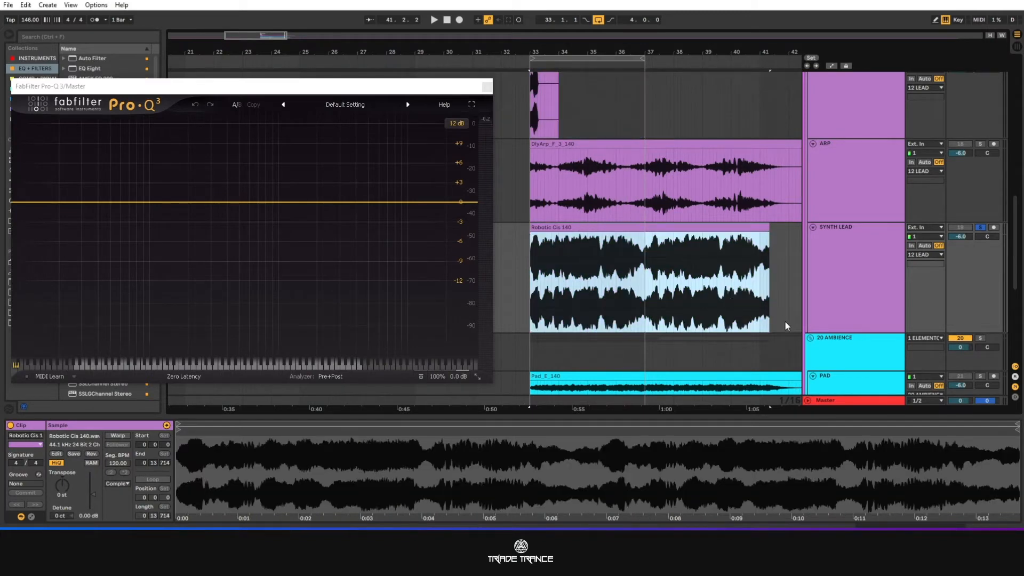
key("space")
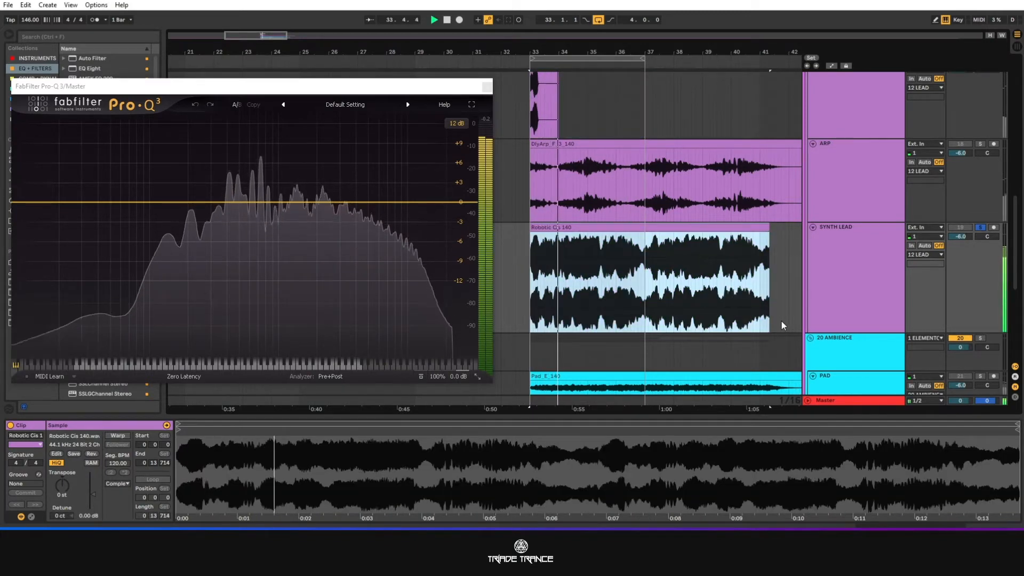
scroll(782, 321, "up", 3)
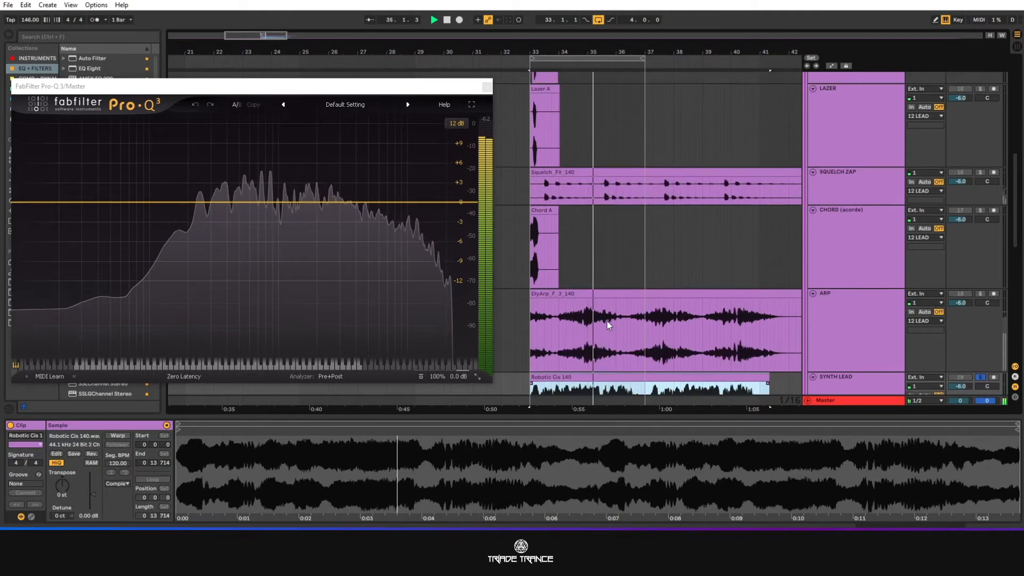
scroll(607, 319, "up", 5)
key("space")
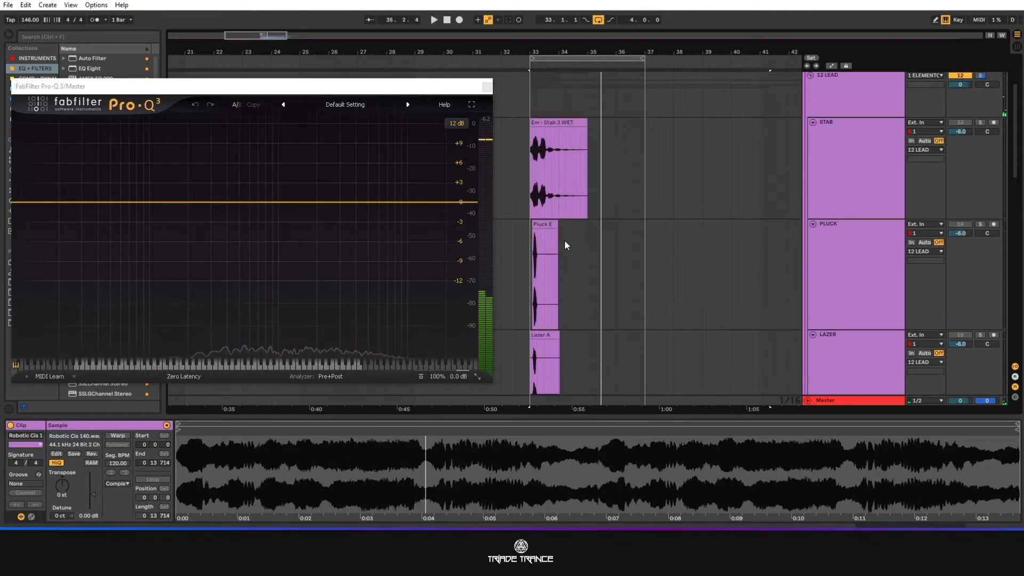
Examine the waveforms of the STAR track's stab clip and the Pluck E clip.
left_click(546, 164)
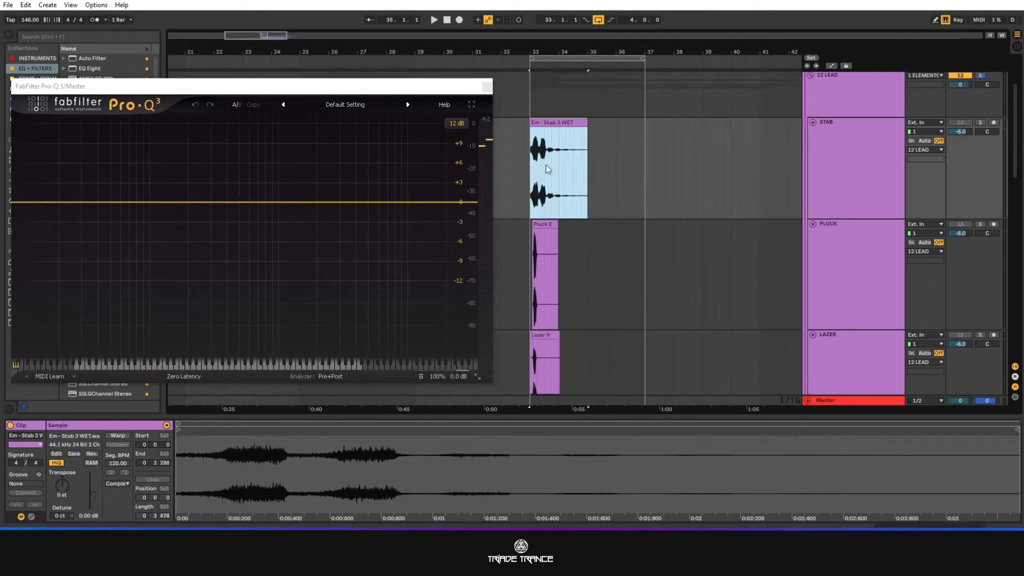
left_click(543, 223)
scroll(643, 328, "down", 5)
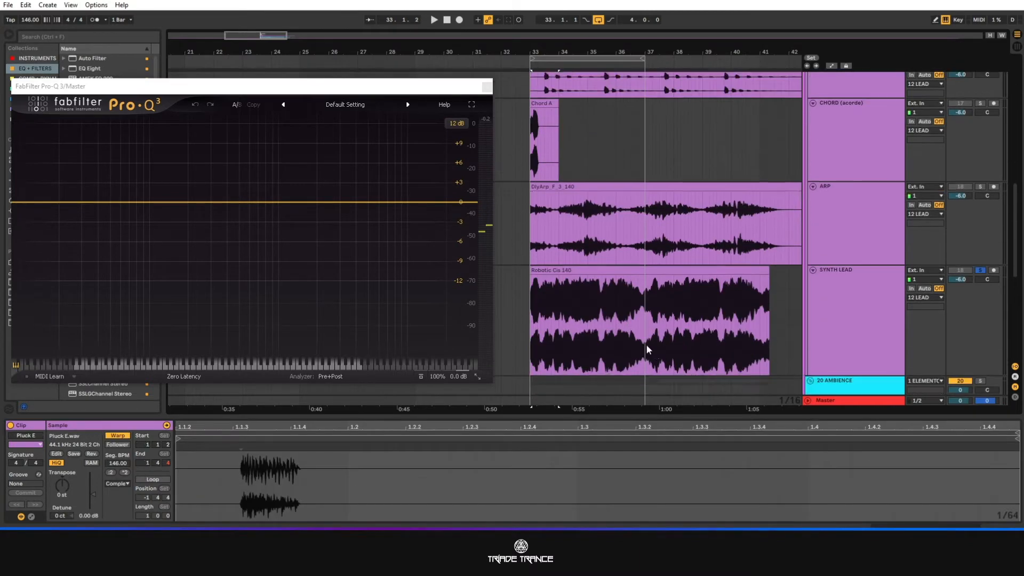
scroll(648, 350, "down", 2)
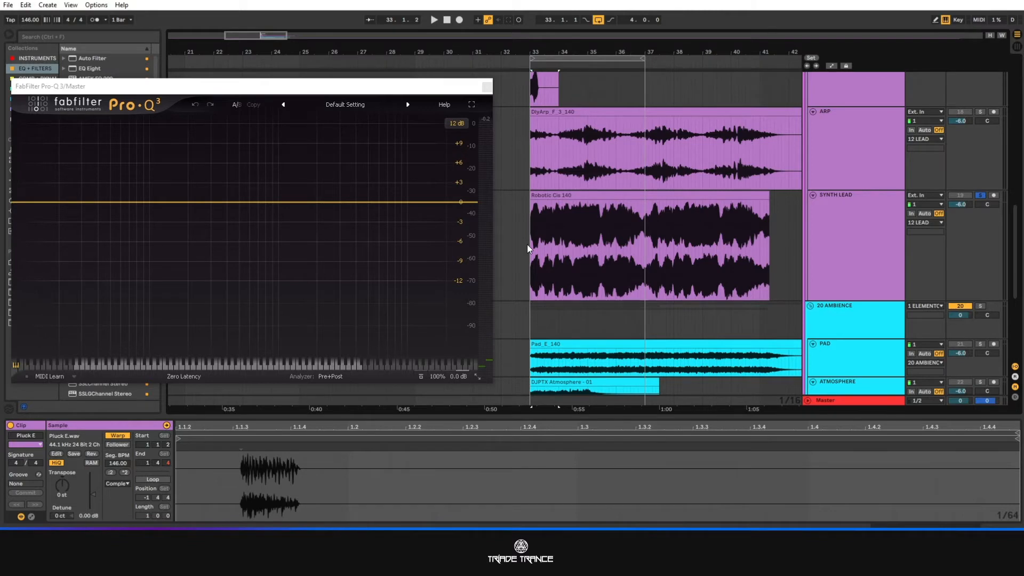
scroll(529, 243, "up", 3)
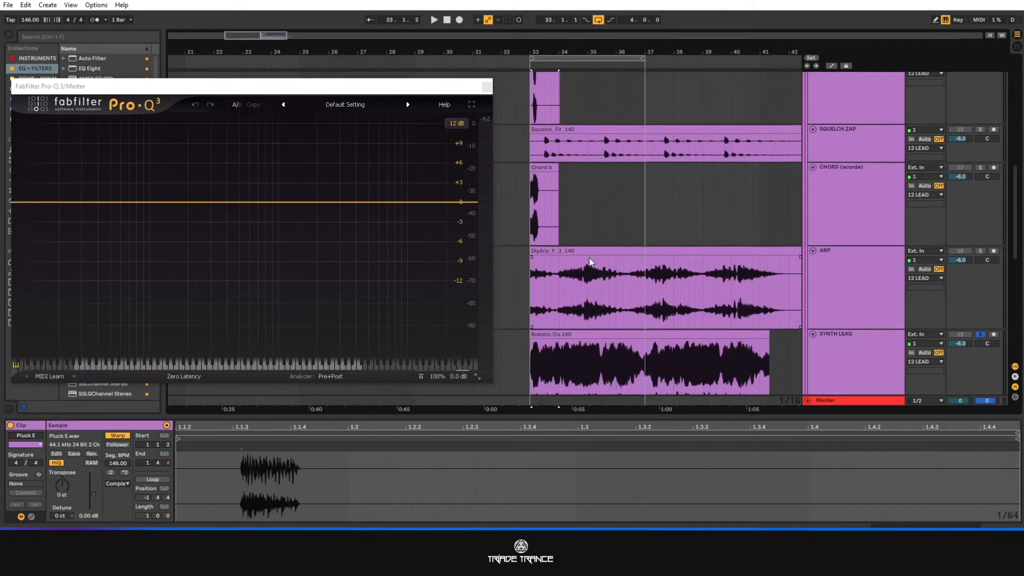
Compare the waveforms of the ARP, SQUELCH ZAP, LAZER and PLUCK clips.
left_click(590, 261)
scroll(551, 225, "up", 3)
left_click(550, 224)
scroll(555, 224, "up", 2)
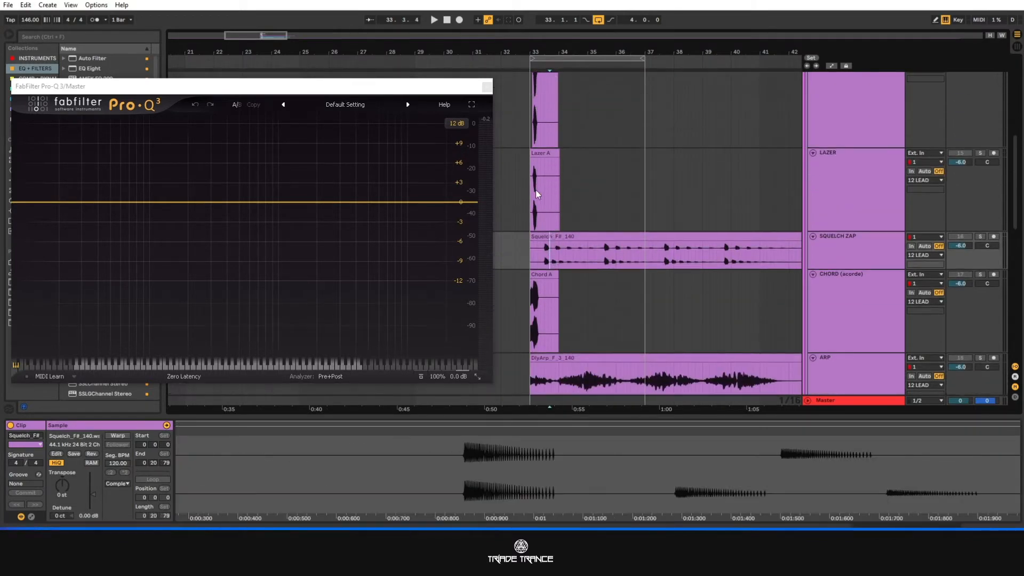
left_click(536, 190)
scroll(580, 210, "up", 2)
left_click(543, 108)
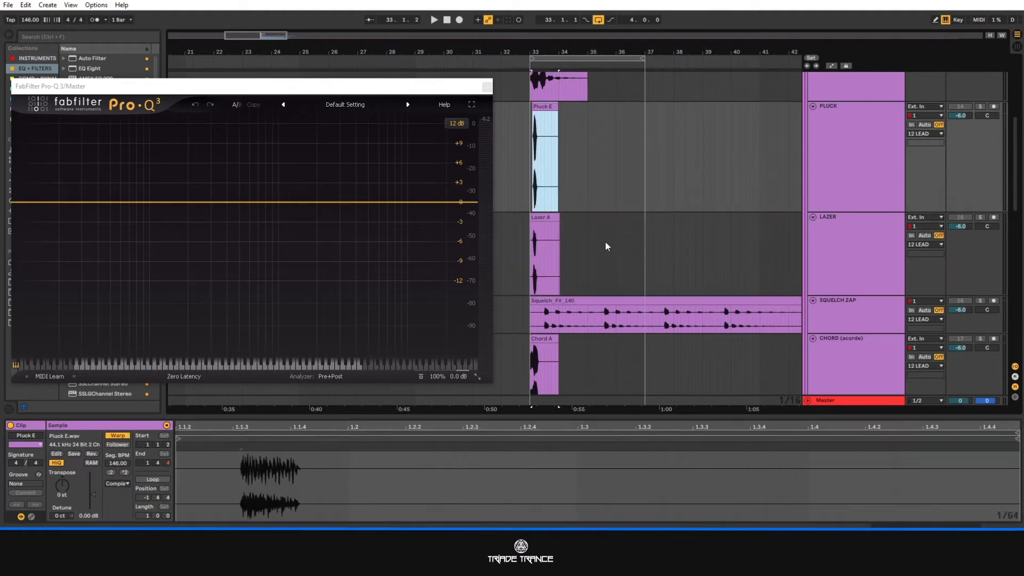
Compare the waveform of the Robotic Cis 140 clip with that of the ARP clip.
scroll(605, 241, "down", 4)
scroll(605, 250, "down", 1)
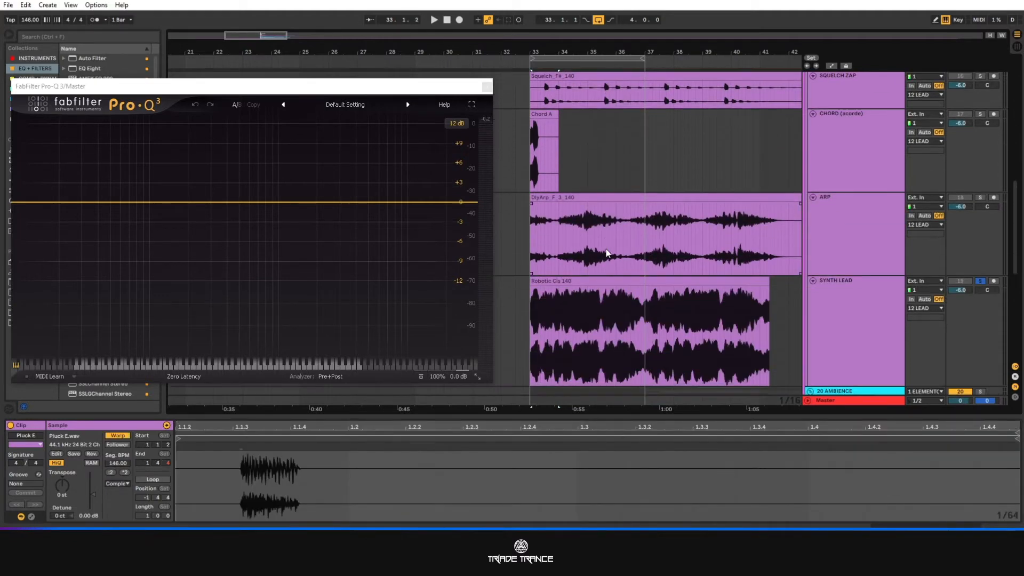
scroll(615, 284, "down", 1)
left_click(612, 260)
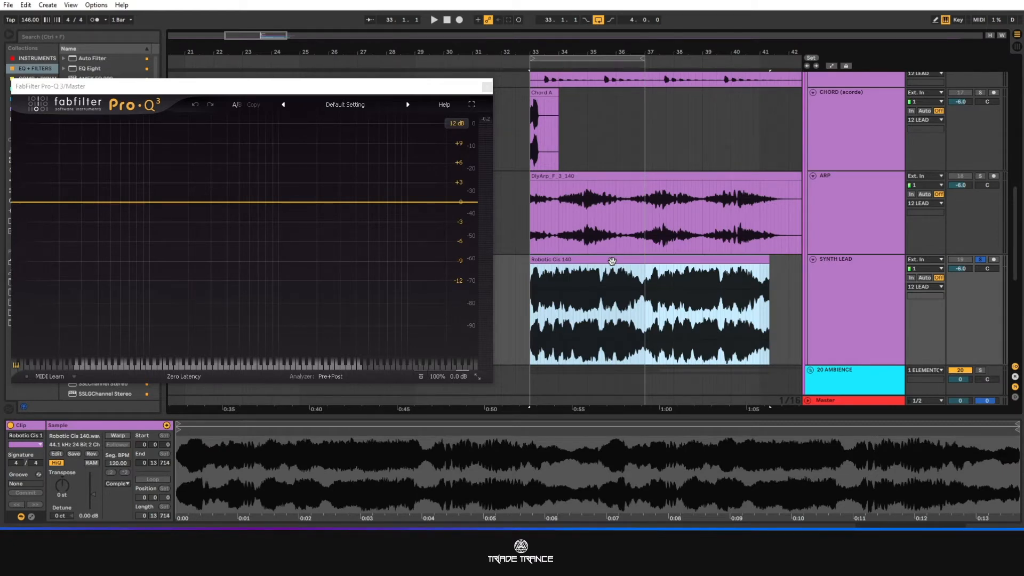
left_click(578, 180)
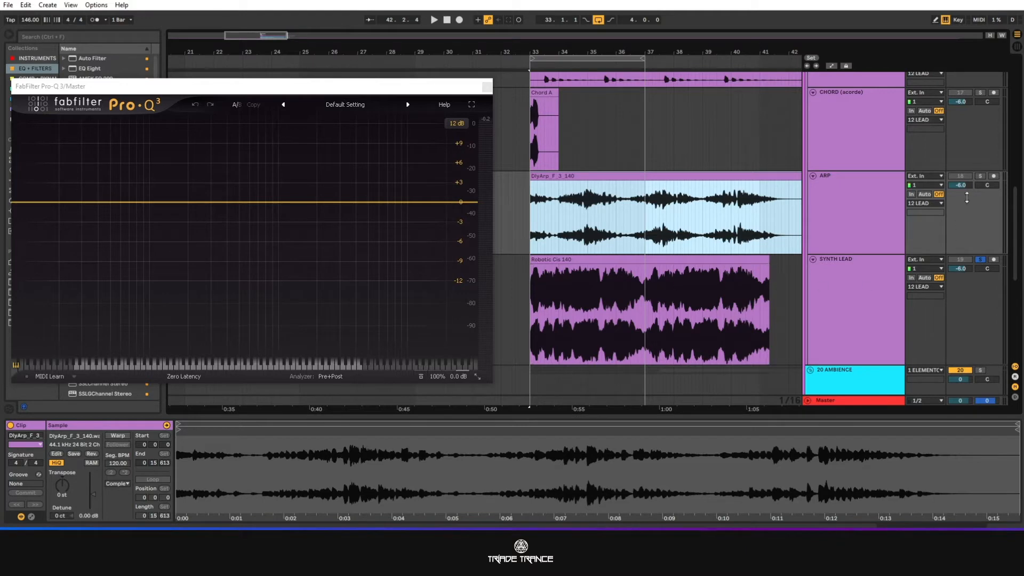
Solo the ARP track alongside SYNTH LEAD and play both together.
left_click(979, 176)
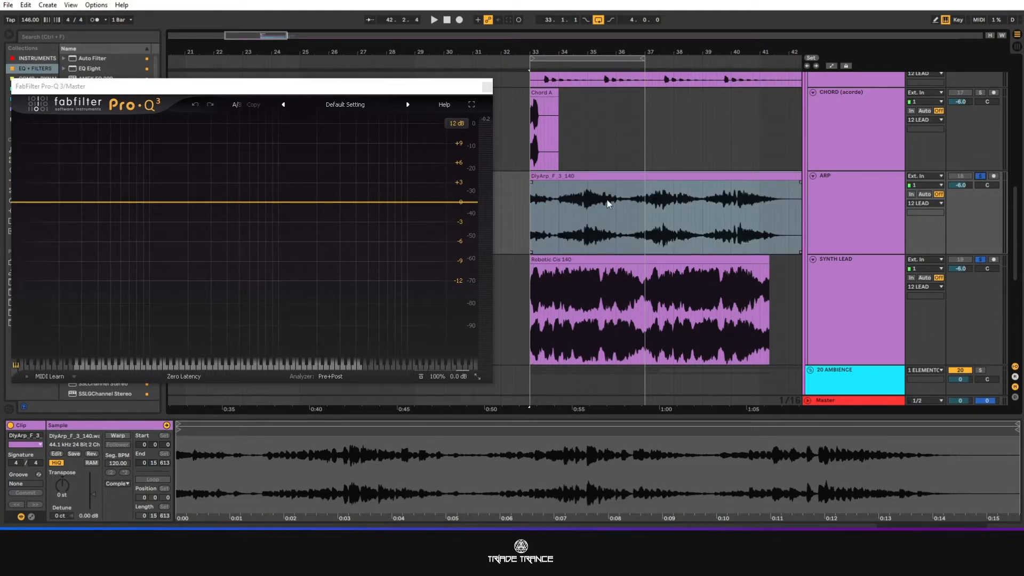
key("space")
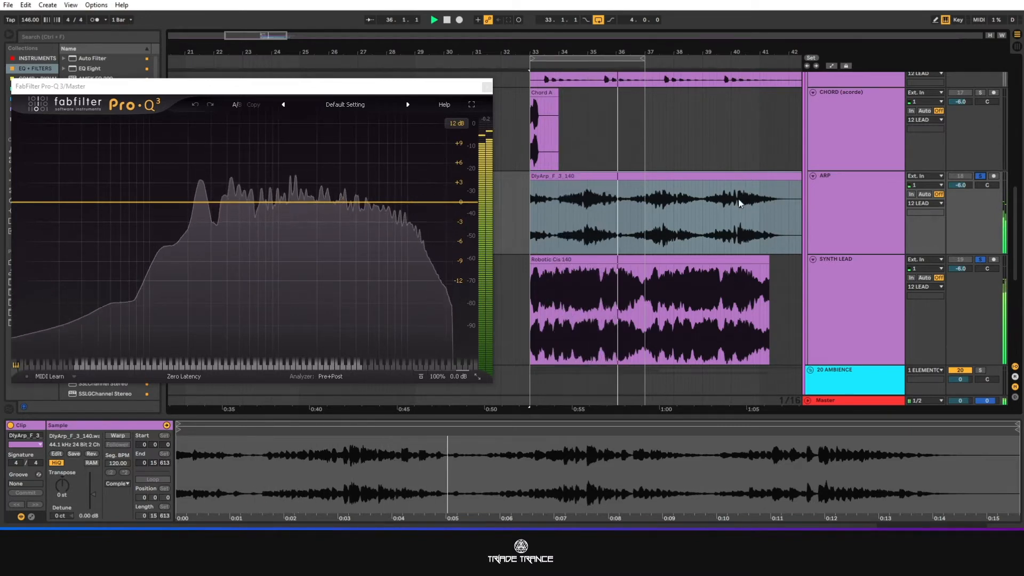
left_click(586, 202)
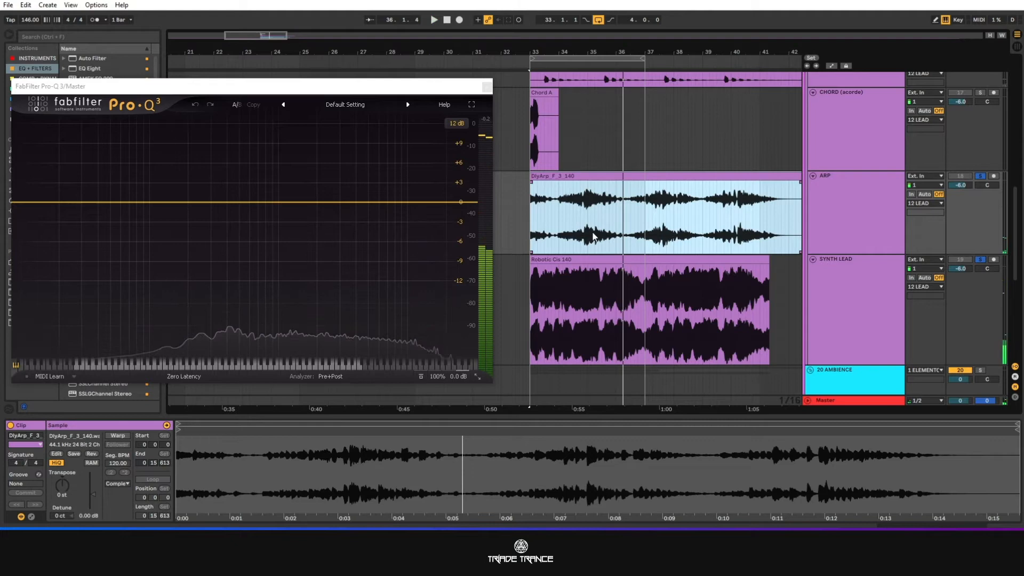
Lower the Robotic Cis 140 clip's gain to -5.83 dB and play it with the arp.
left_click(643, 260)
left_click_drag(93, 502, 93, 515)
key("space")
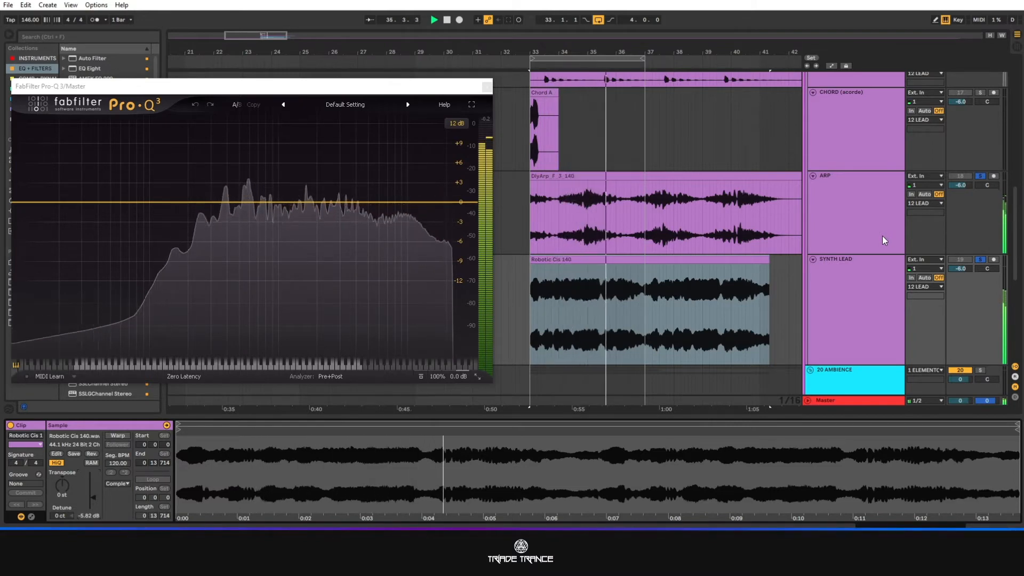
Unsolo SYNTH LEAD, solo SQUELCH ZAP alongside ARP, and play the two together.
left_click(981, 260)
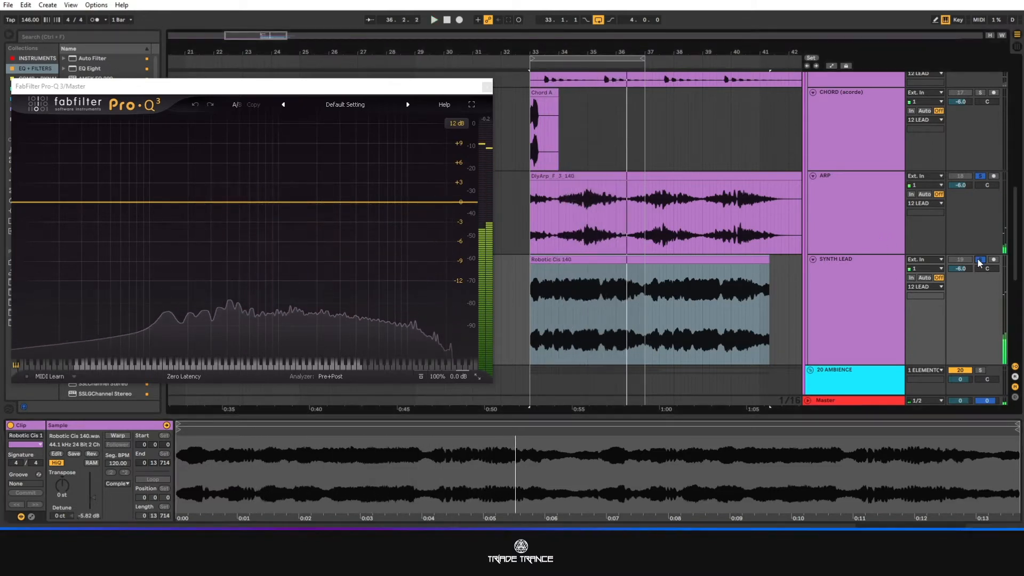
left_click(856, 228)
left_click(981, 176)
scroll(870, 200, "up", 5)
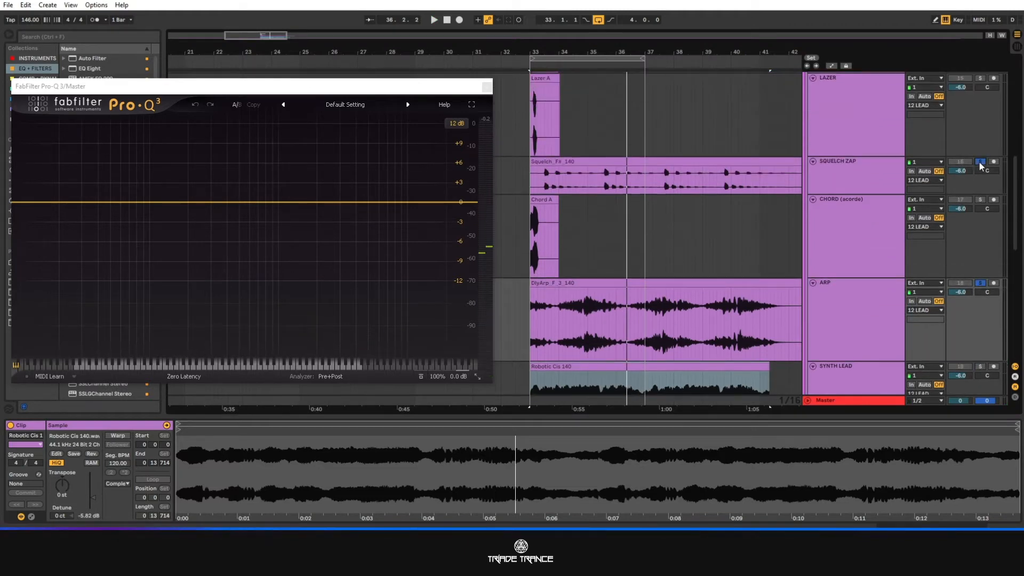
left_click(979, 162, "ctrl")
key("space")
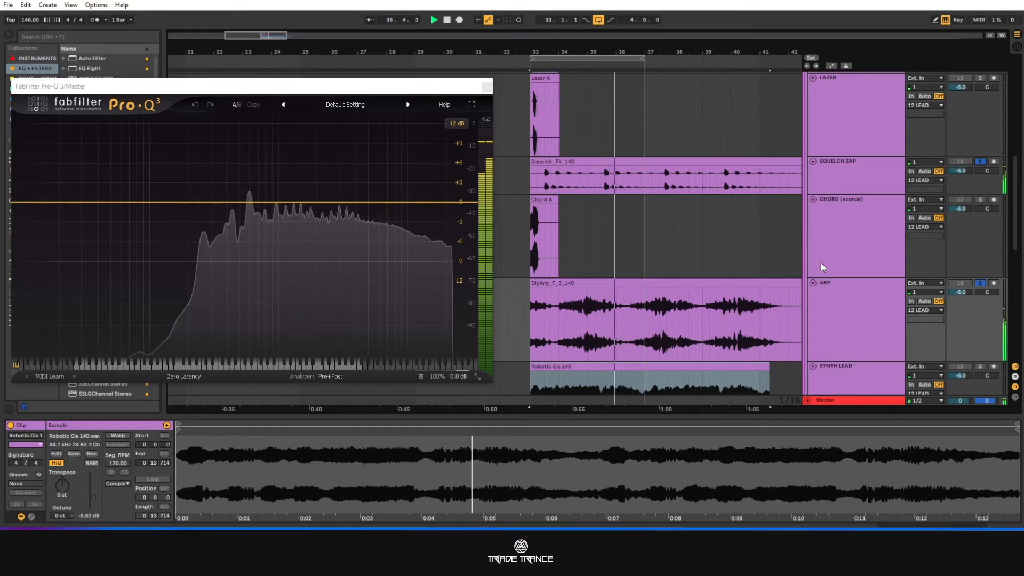
key("space")
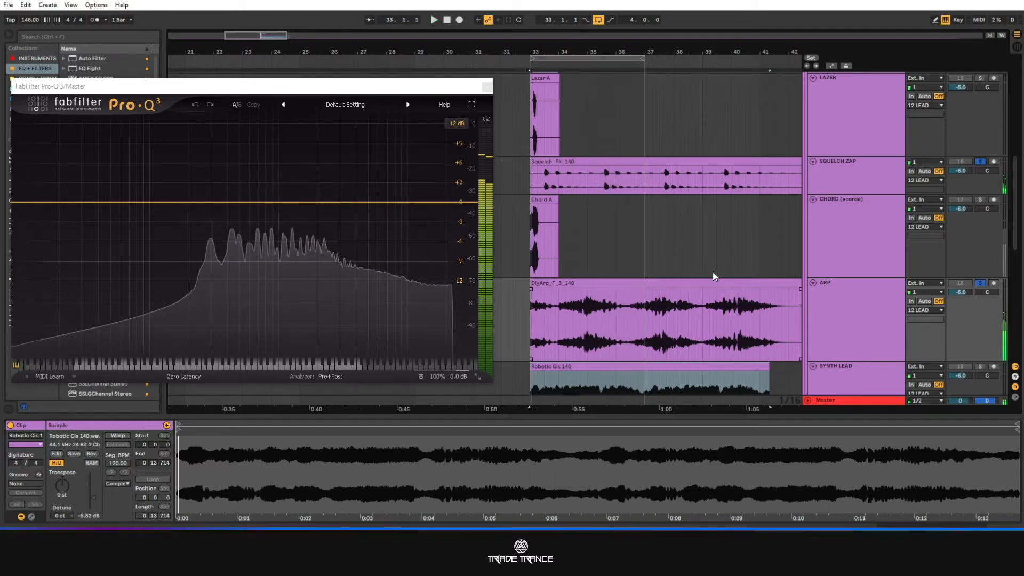
Examine the waveforms of the ARP clip and the Squelch_F#_140 clip.
scroll(712, 271, "down", 1)
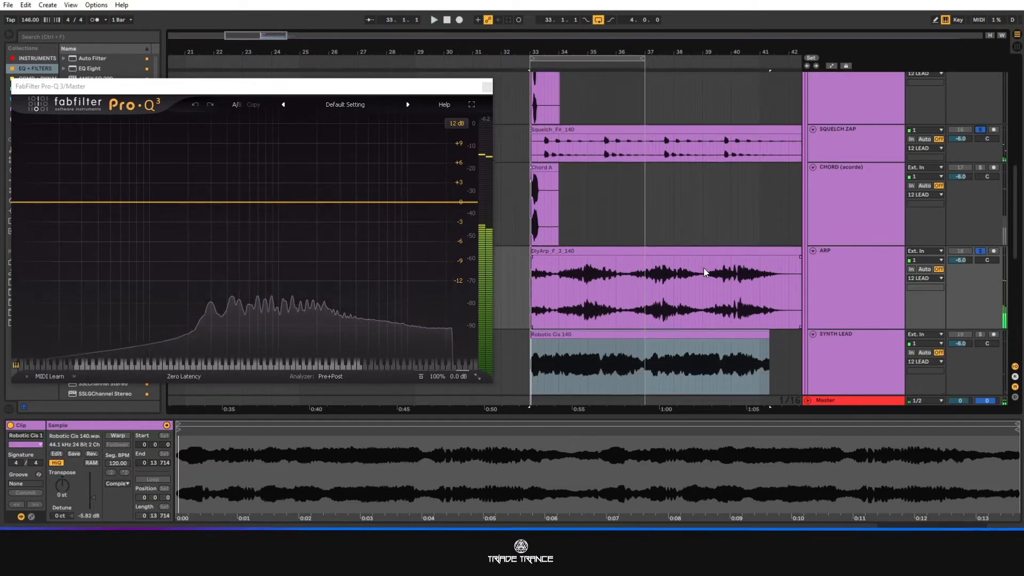
left_click(632, 253)
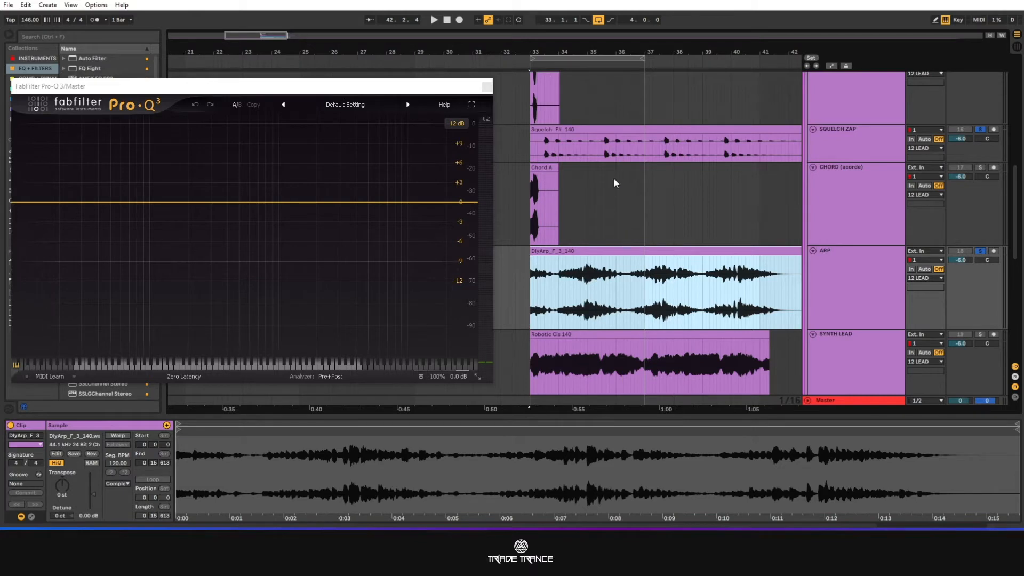
left_click(601, 129)
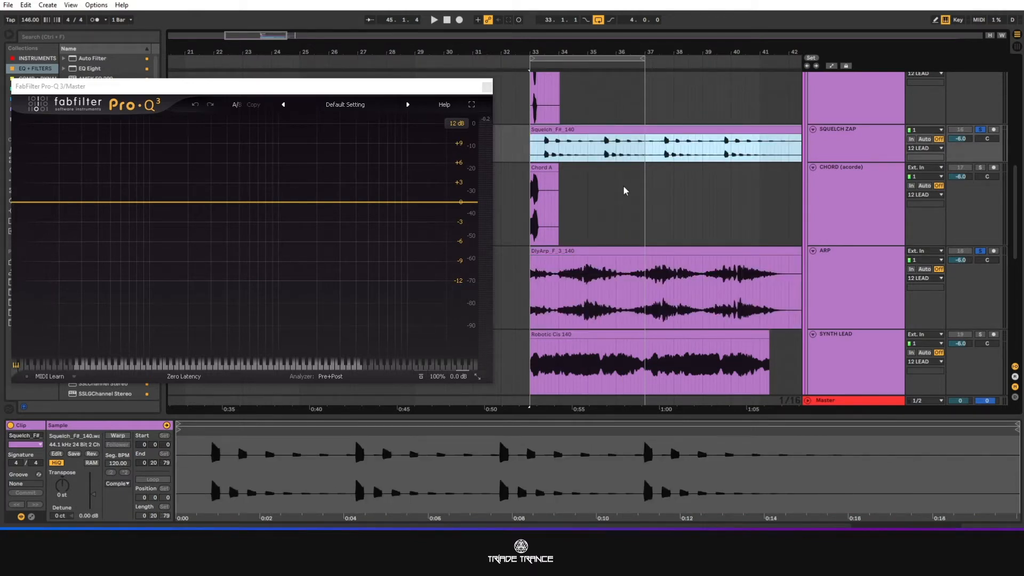
Examine the ARP, SQUELCH ZAP, PLUCK and STAB waveforms and review the remaining tracks of the 12 LEAD group.
scroll(625, 191, "down", 2)
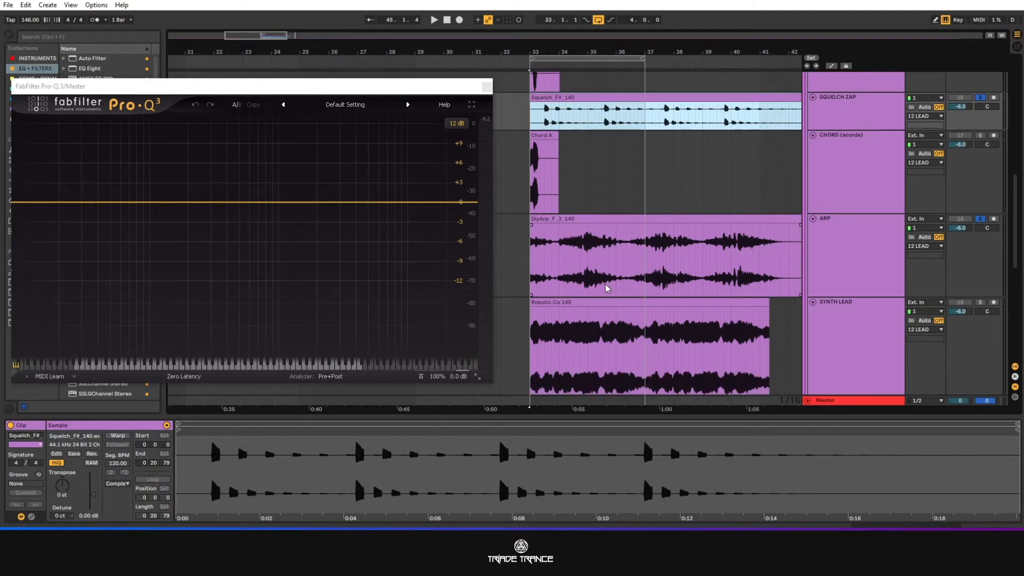
scroll(606, 288, "down", 2)
left_click(552, 178)
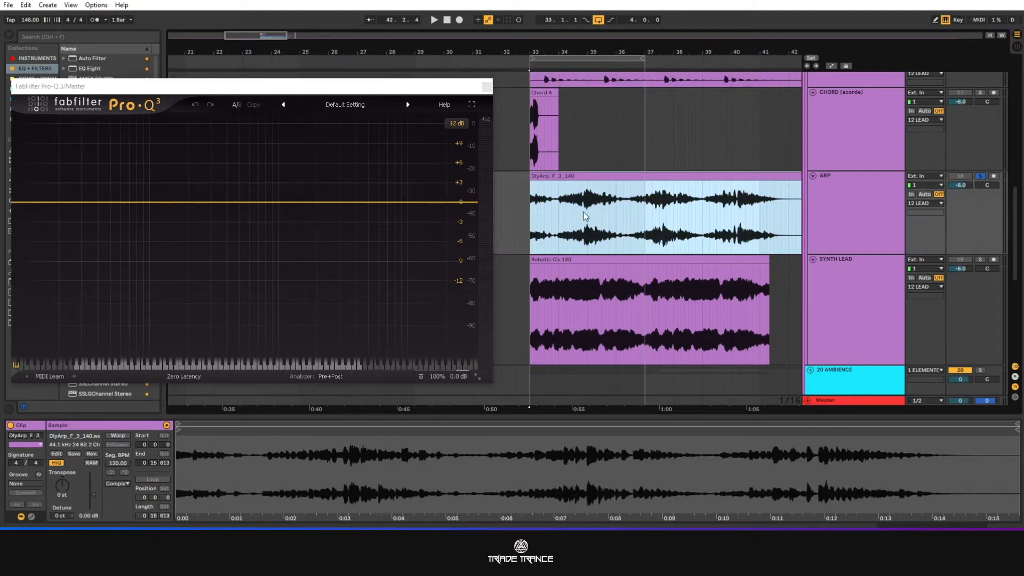
scroll(585, 215, "up", 6)
left_click(567, 174)
scroll(582, 222, "up", 9)
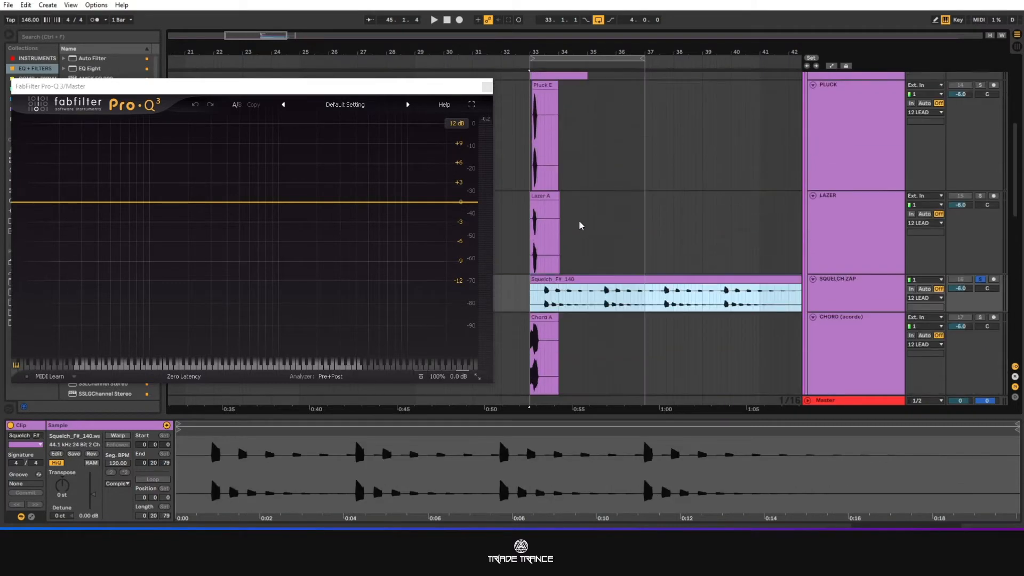
left_click(543, 168)
scroll(545, 161, "up", 3)
left_click(546, 156)
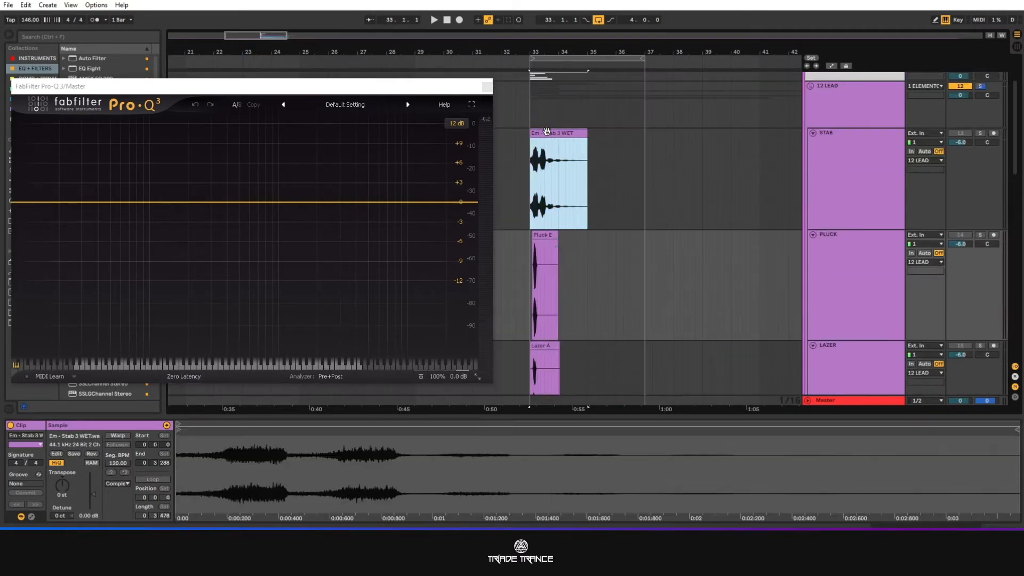
scroll(658, 187, "down", 10)
scroll(653, 200, "down", 3)
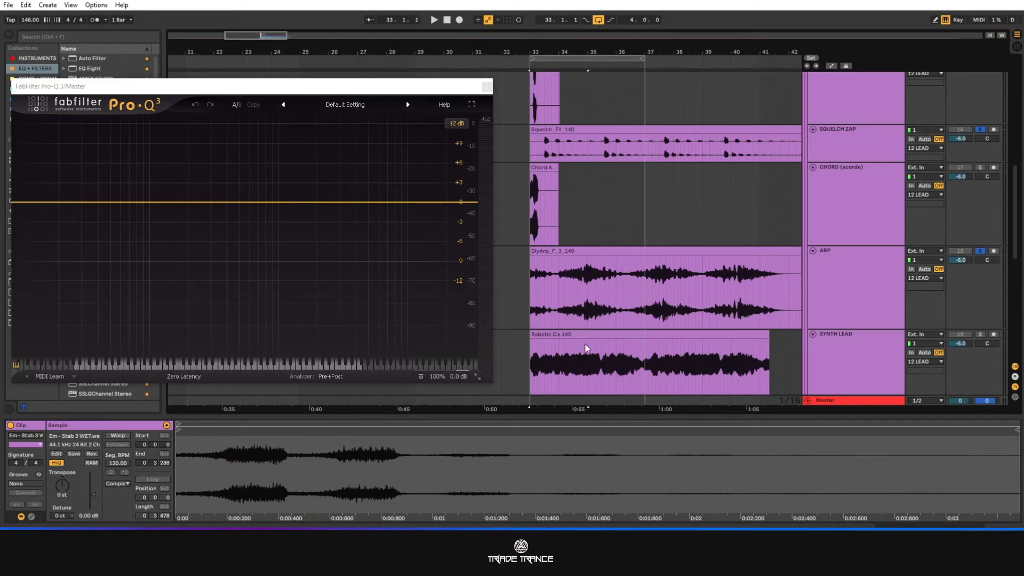
scroll(586, 348, "down", 6)
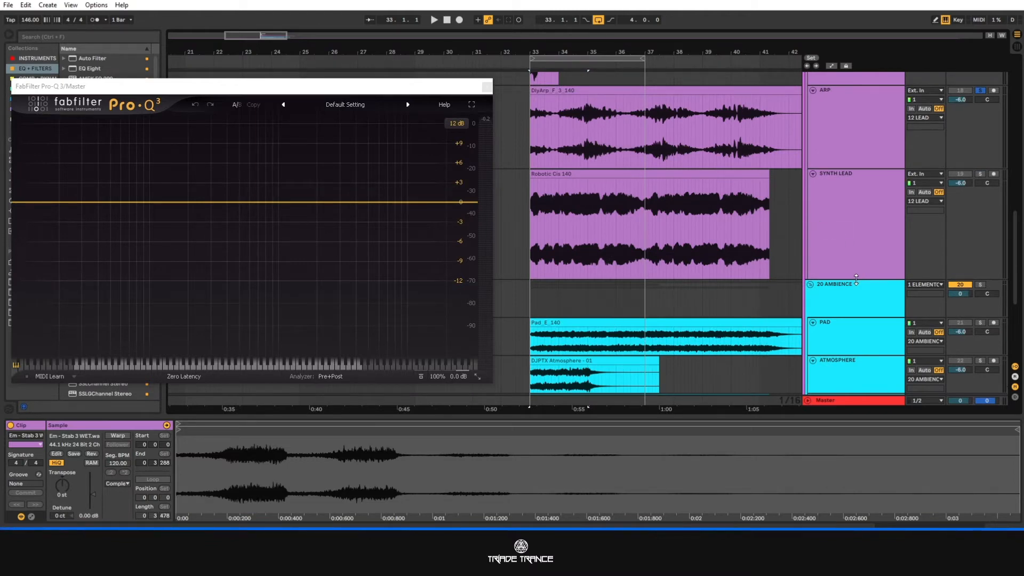
Collapse the 12 LEAD group and extend the loop from bar 33 to a length of 7.3.0.
scroll(834, 219, "up", 10)
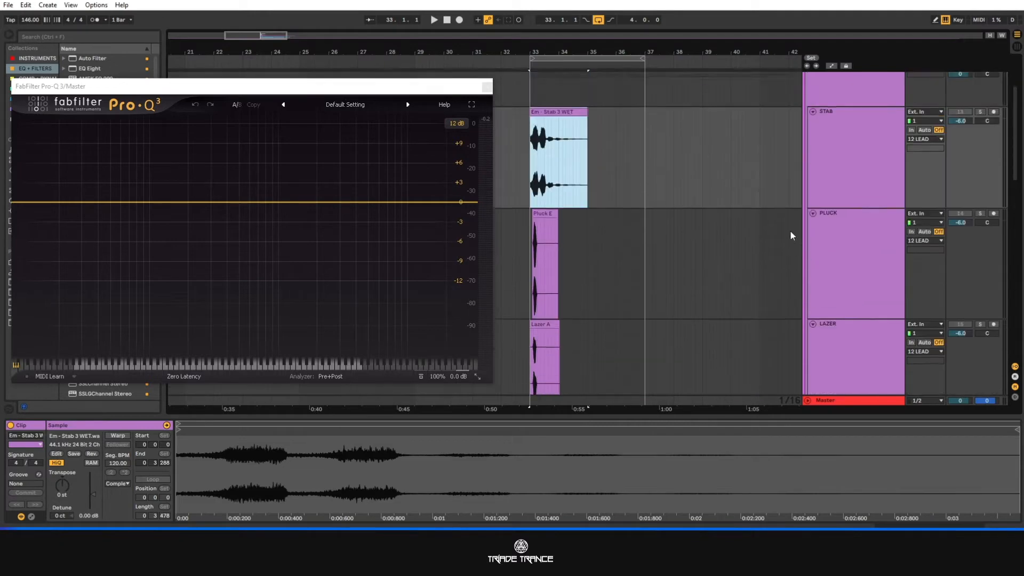
scroll(818, 235, "up", 4)
left_click(811, 161)
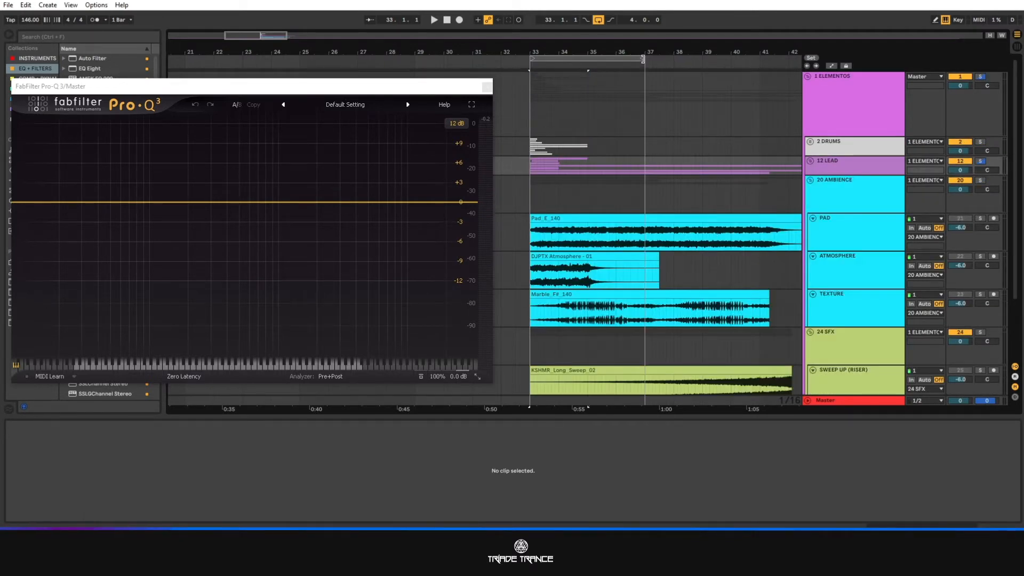
left_click_drag(643, 59, 752, 59)
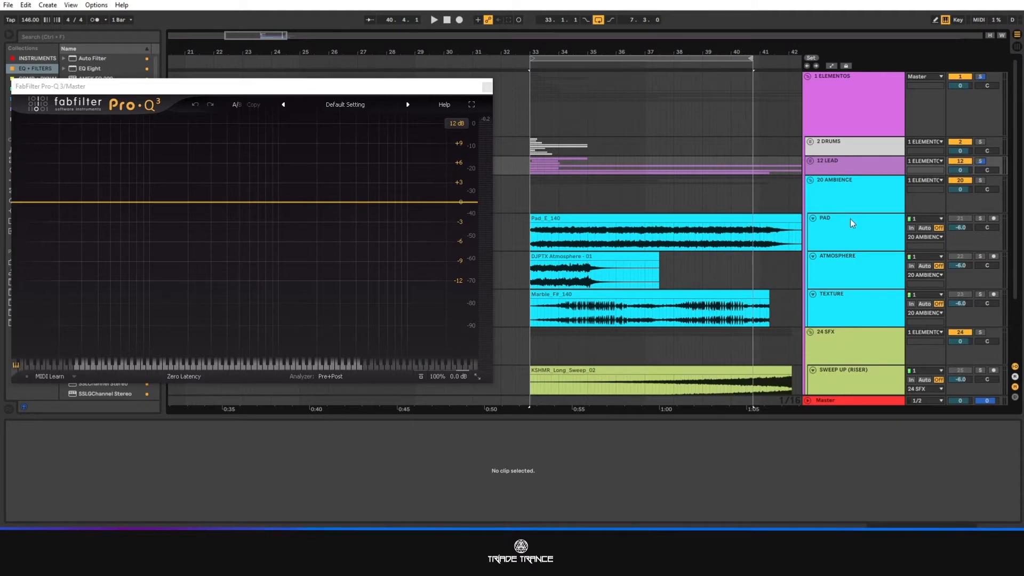
Increase the height of the PAD, ATMOSPHERE and TEXTURE tracks together and solo all three.
left_click(835, 243)
left_click(842, 316, "shift")
left_click_drag(840, 328, 847, 358)
scroll(776, 207, "down", 1)
left_click(980, 175)
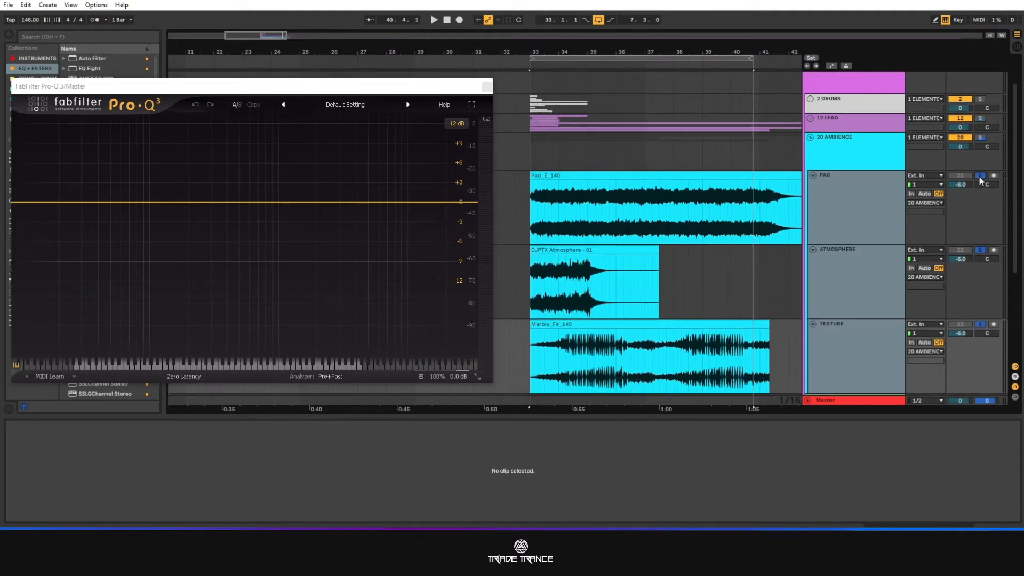
Review the ambience tracks PAD, ATMOSPHERE and TEXTURE by selecting each in turn, ending on PAD.
scroll(677, 176, "down", 1)
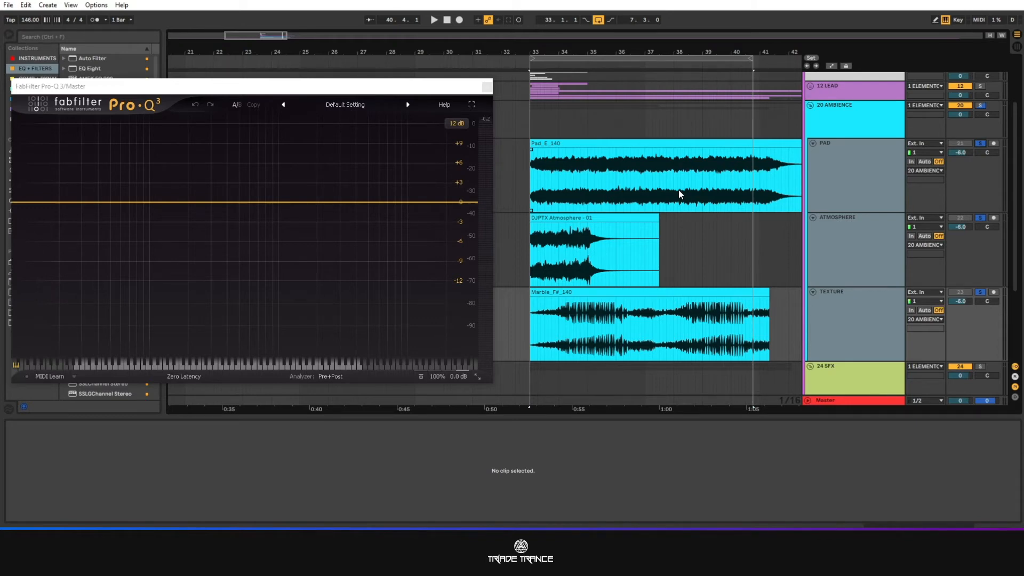
left_click(872, 167)
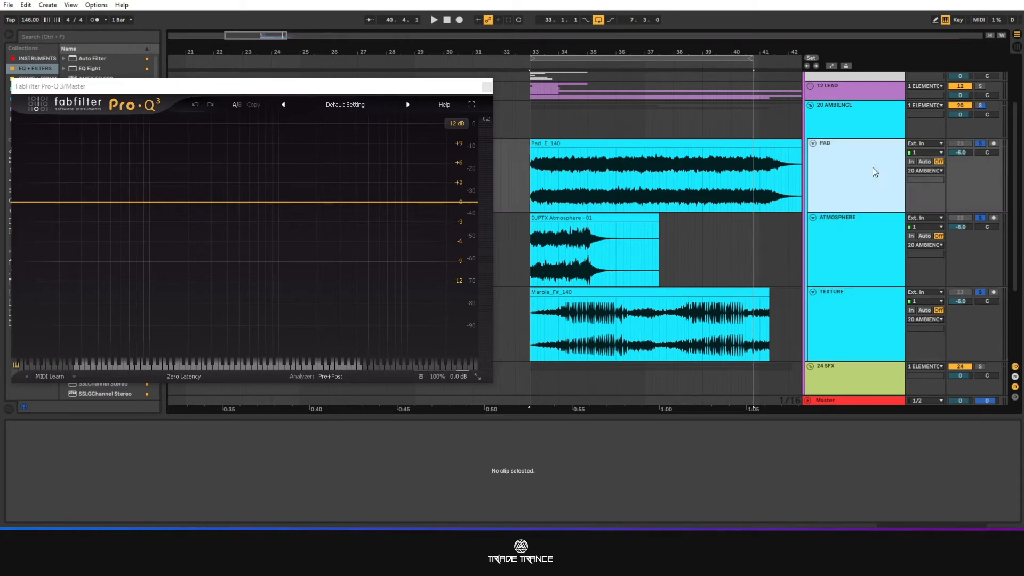
left_click(858, 236)
left_click(857, 316)
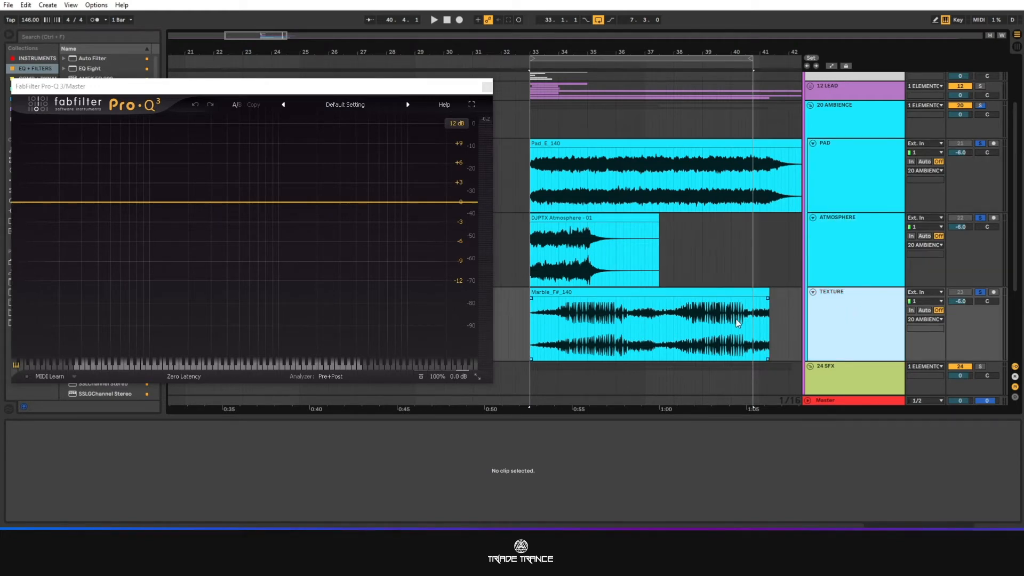
left_click(834, 258)
left_click(850, 186)
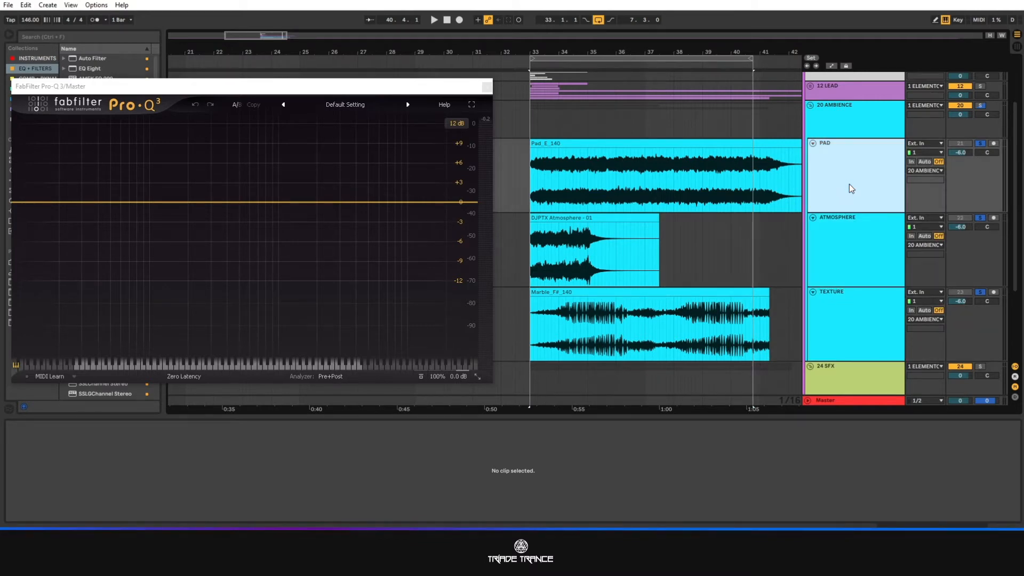
Clear the ambience solos, solo only PAD and play it, hiding the clip detail view during playback.
left_click(980, 143)
left_click(847, 174)
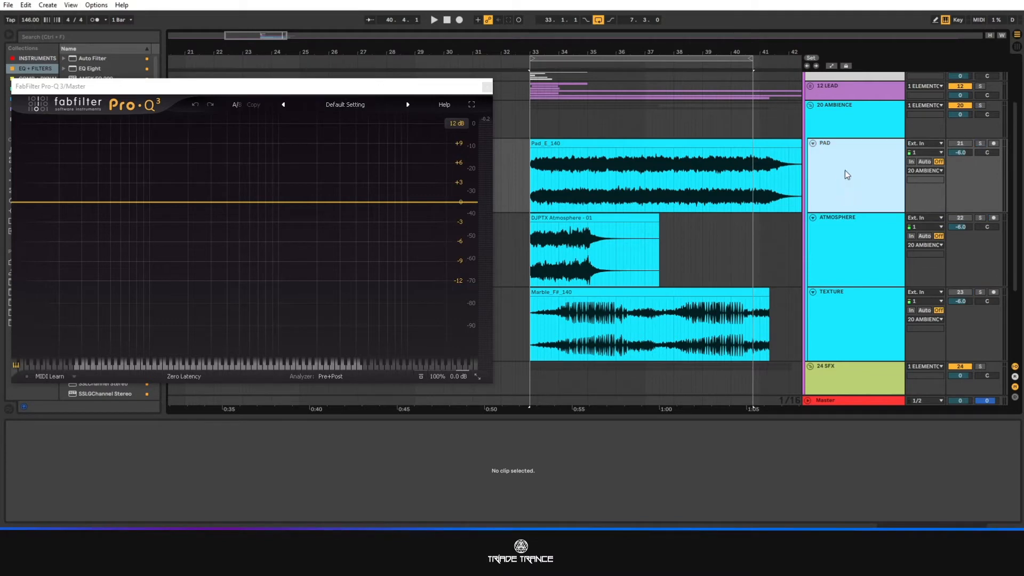
left_click(981, 143)
key("space")
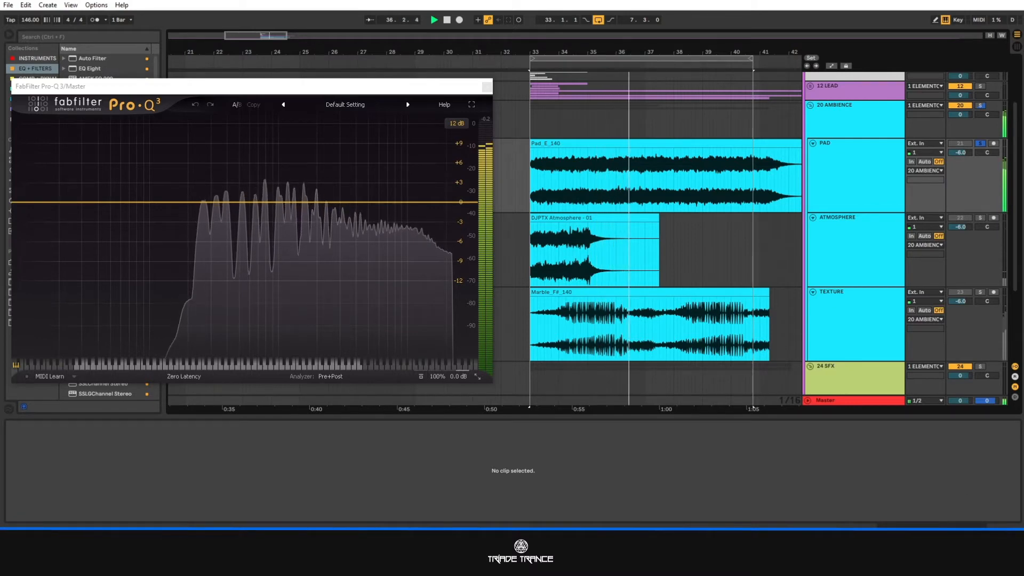
left_click(1017, 535)
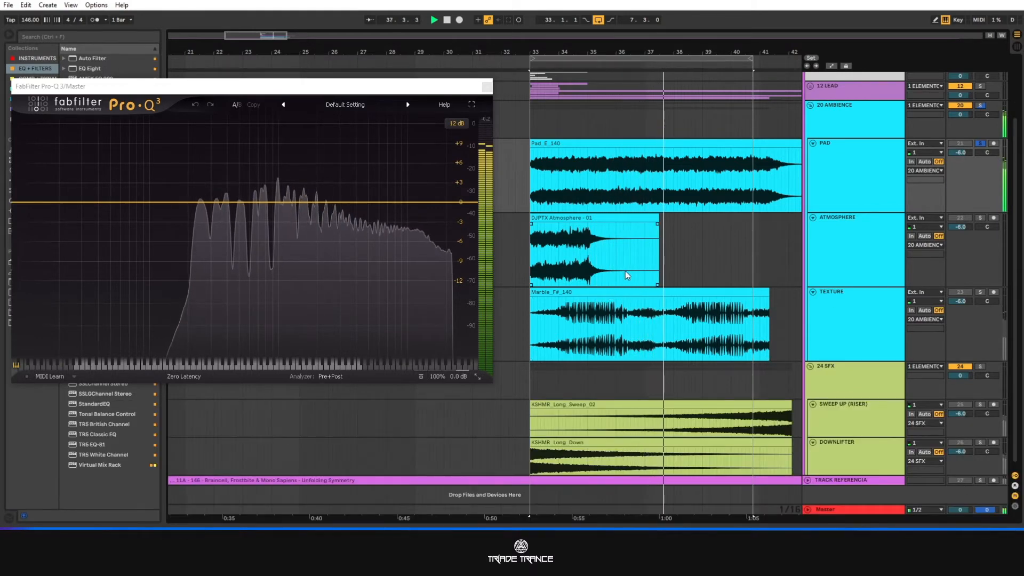
key("space")
Try a fade-in of about two bars on the Pad_E_140 clip and play it.
left_click(531, 160)
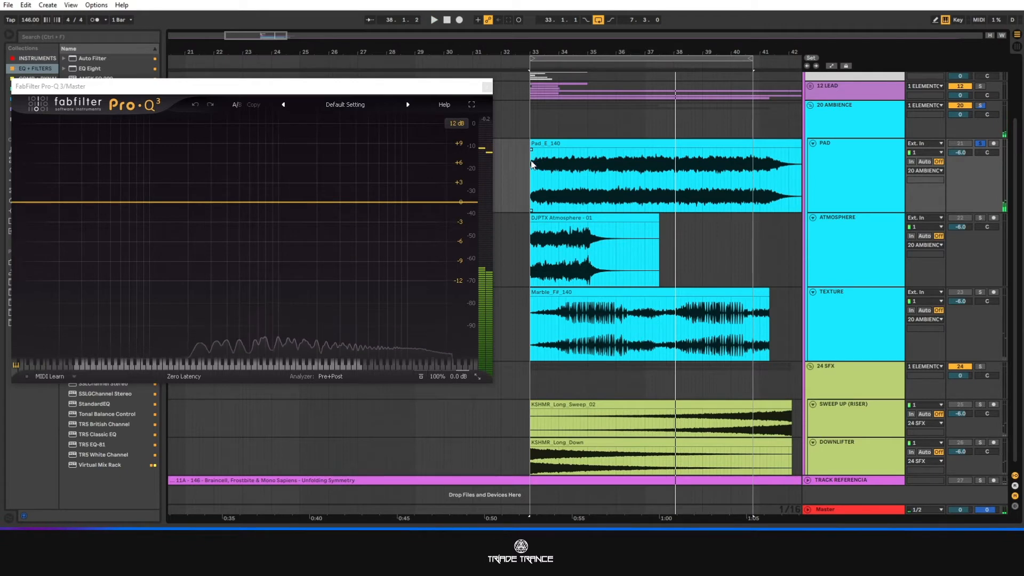
left_click_drag(531, 165, 584, 155)
key("space")
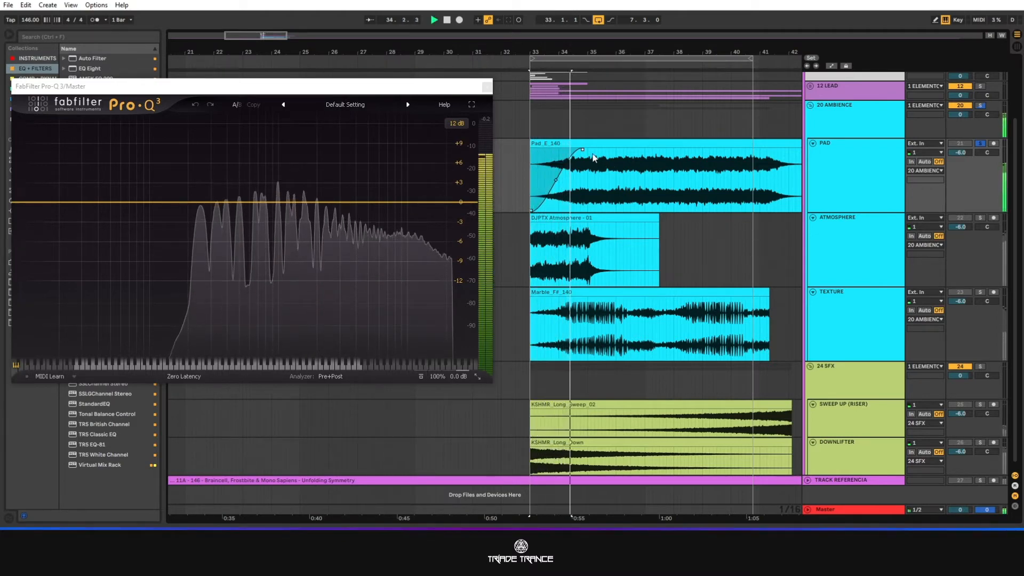
key("space")
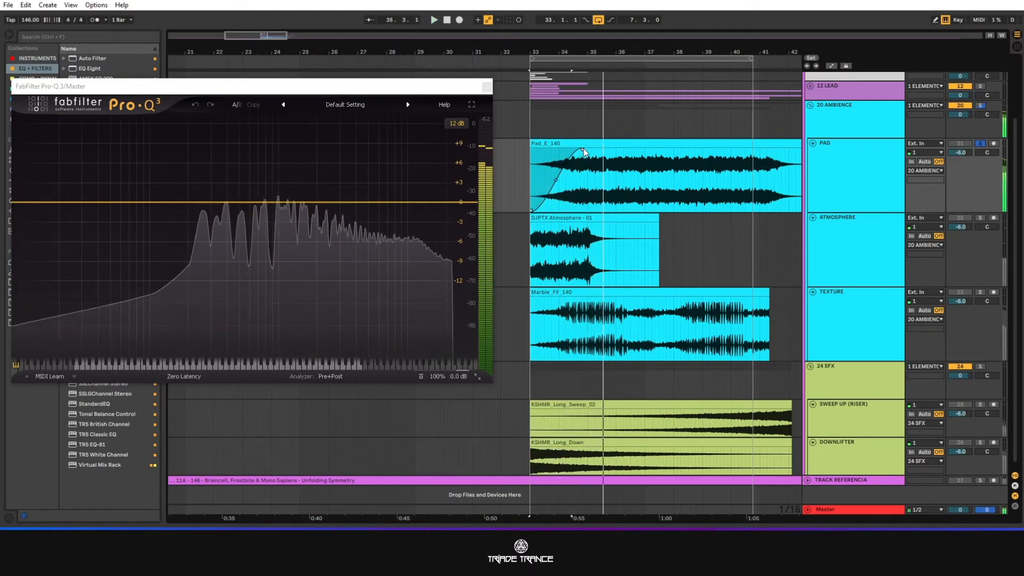
left_click_drag(584, 153, 519, 139)
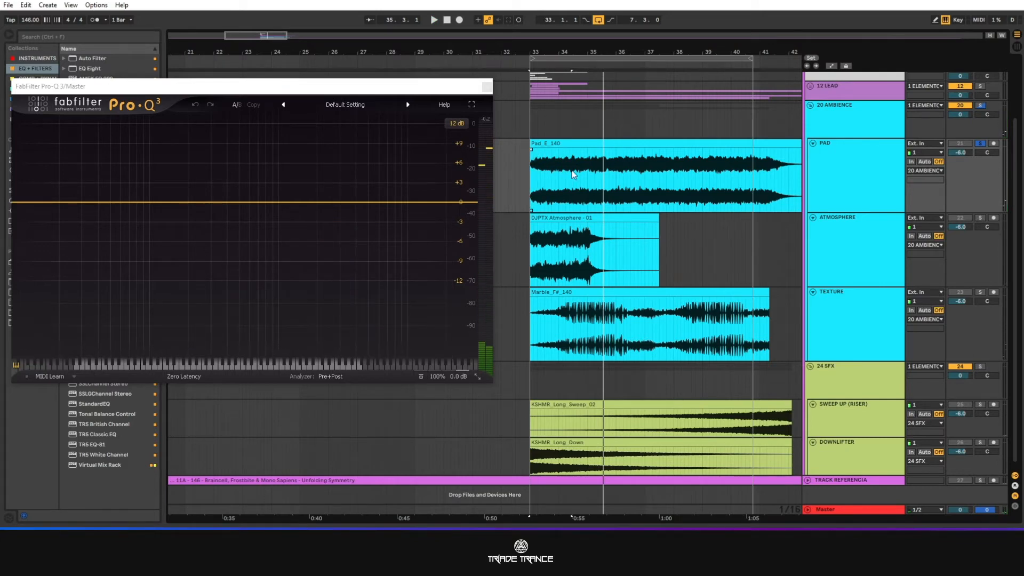
Select the Pad_E_140 clip to show the full pad, then solo only ATMOSPHERE and play it.
left_click(616, 143)
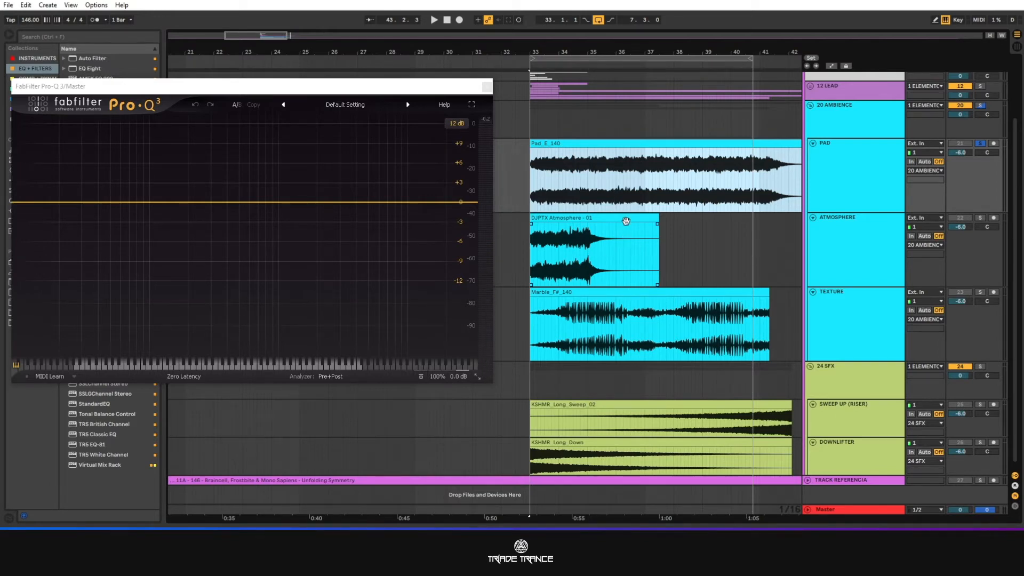
scroll(625, 220, "down", 1)
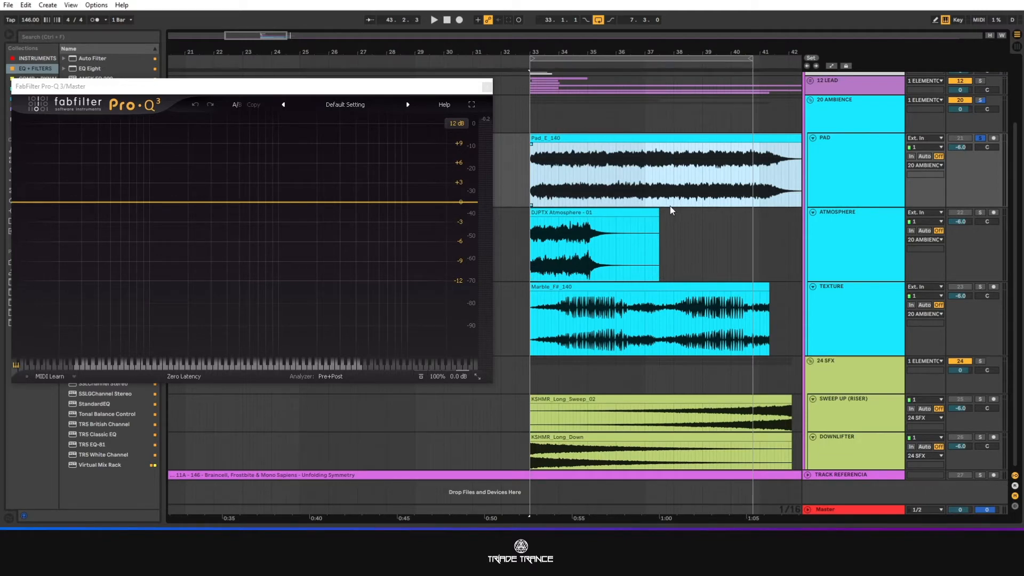
left_click(824, 241)
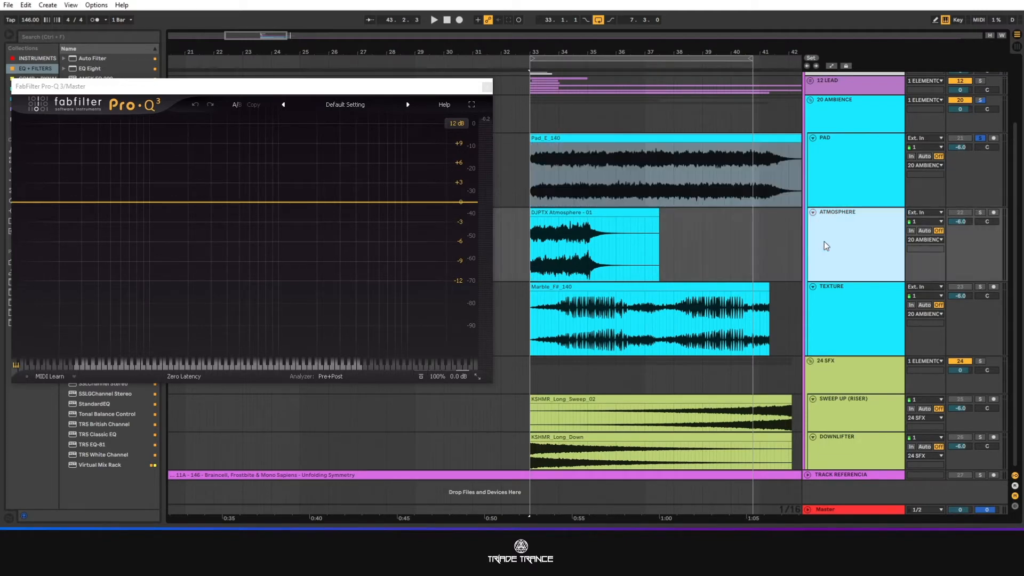
left_click(979, 212)
key("space")
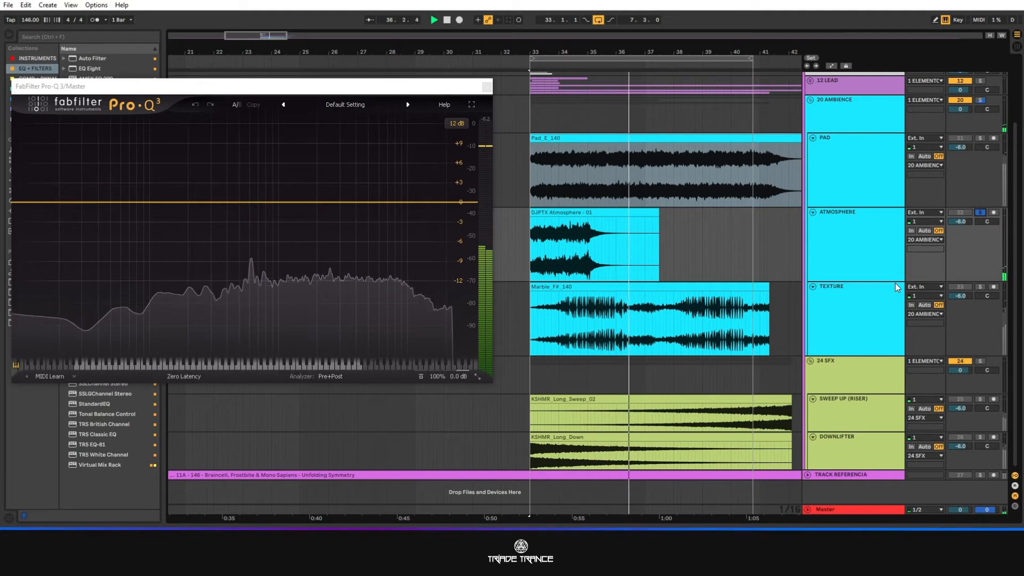
key("space")
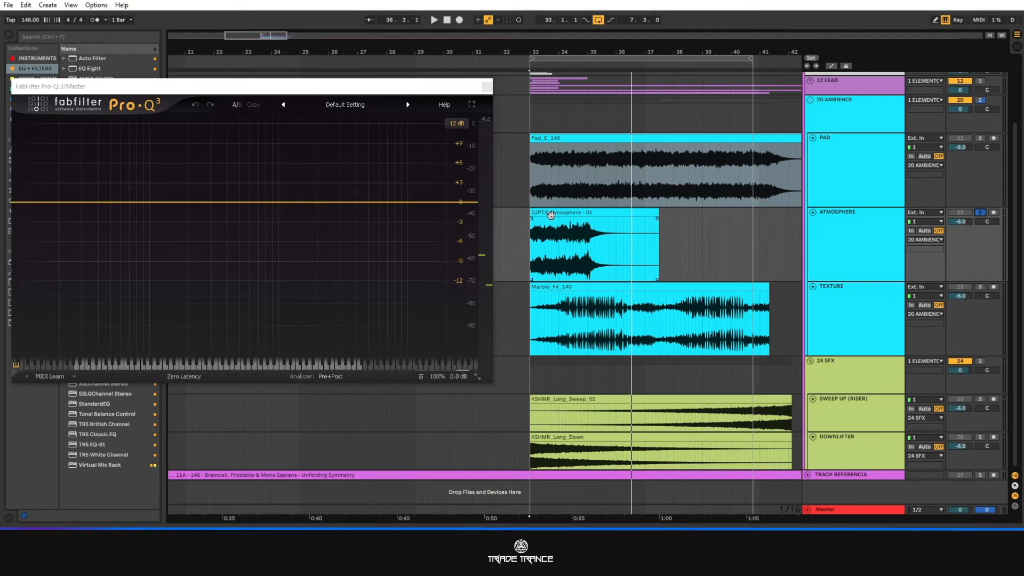
Select the DJPTX Atmosphere - 01 clip and play it again to examine its sound and spectrum.
left_click(602, 238)
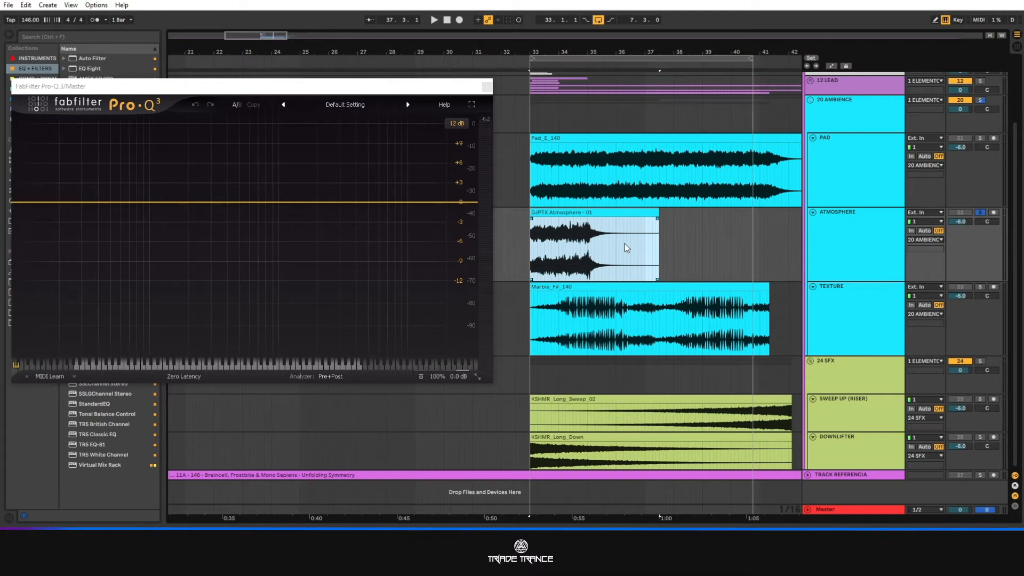
key("space")
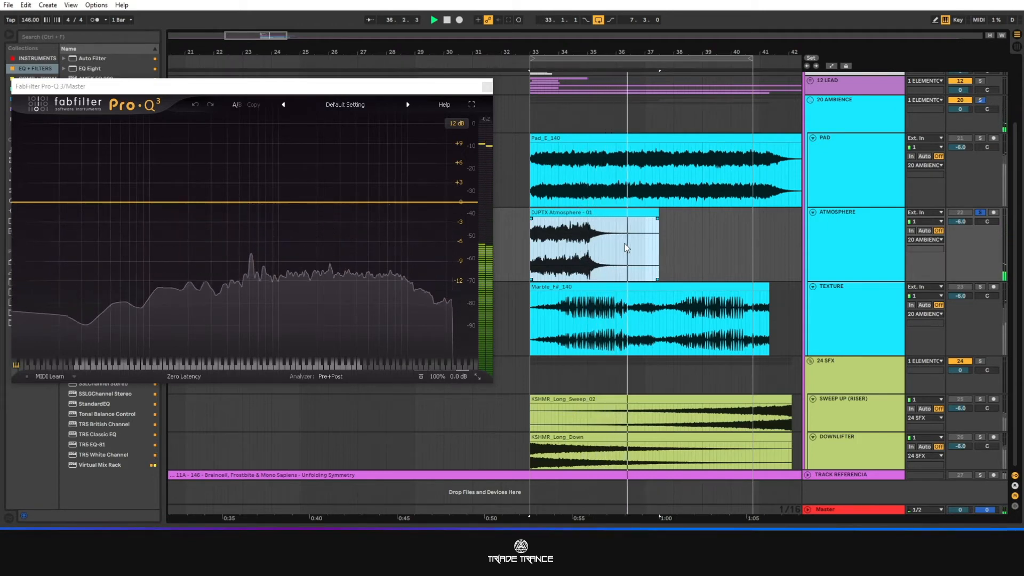
key("space")
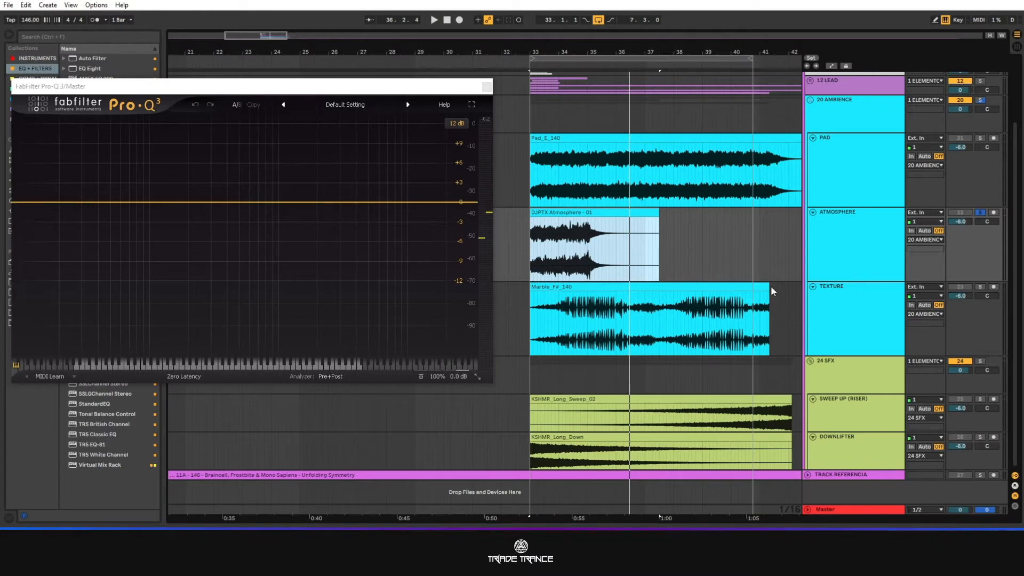
Solo only the TEXTURE track and play it from the loop start.
left_click(871, 301)
left_click(979, 287)
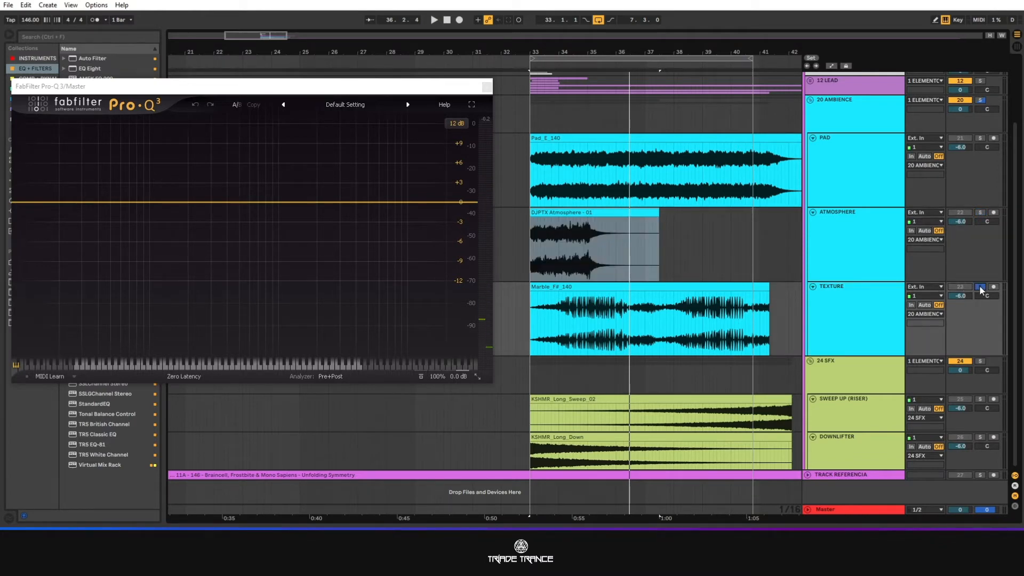
key("space")
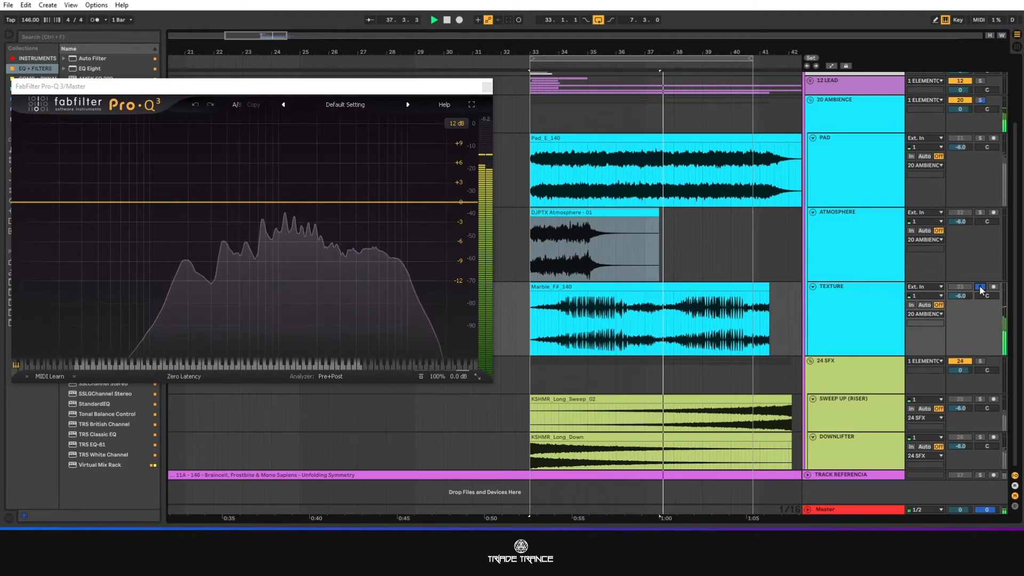
key("space")
Select the DJPTX Atmosphere - 01 and Marble_F#_140 clips together across the ATMOSPHERE and TEXTURE tracks.
left_click(674, 287)
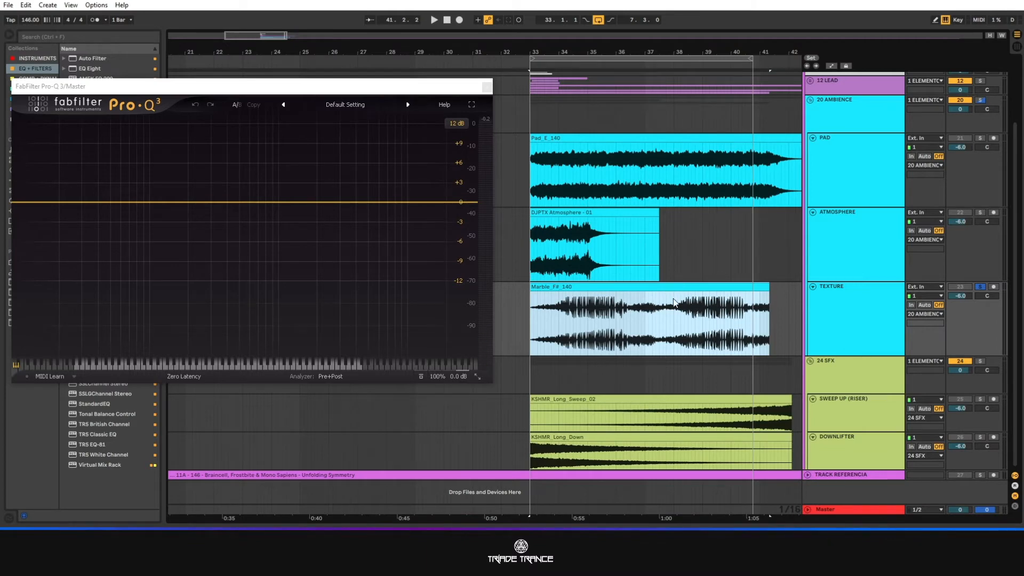
left_click(595, 218)
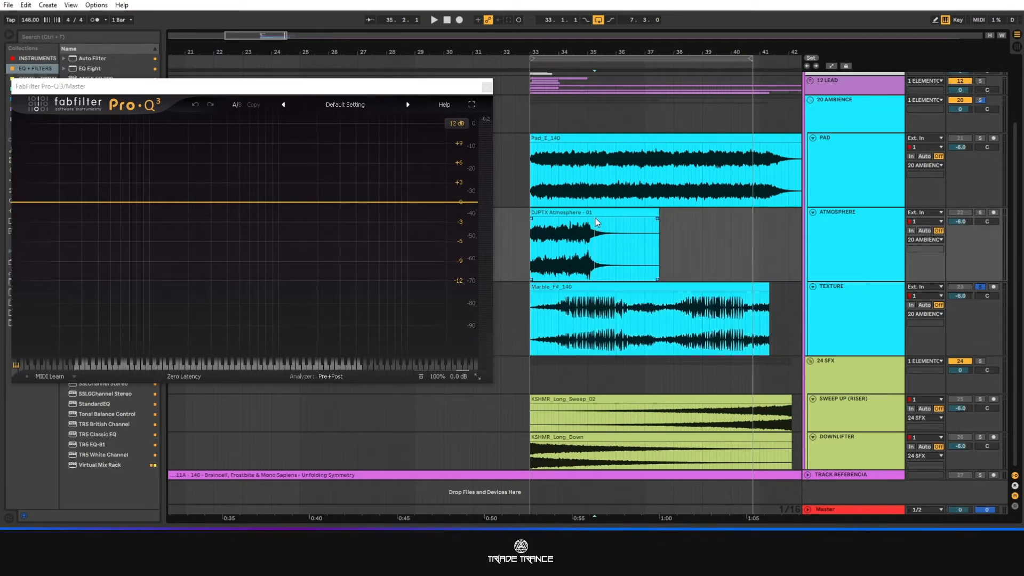
left_click(594, 211)
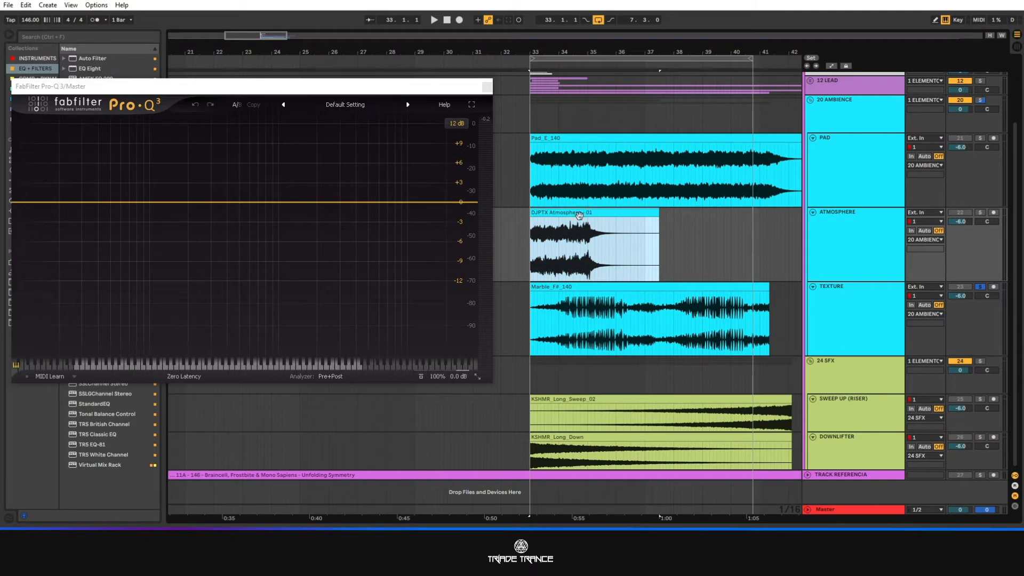
left_click(629, 287, "shift")
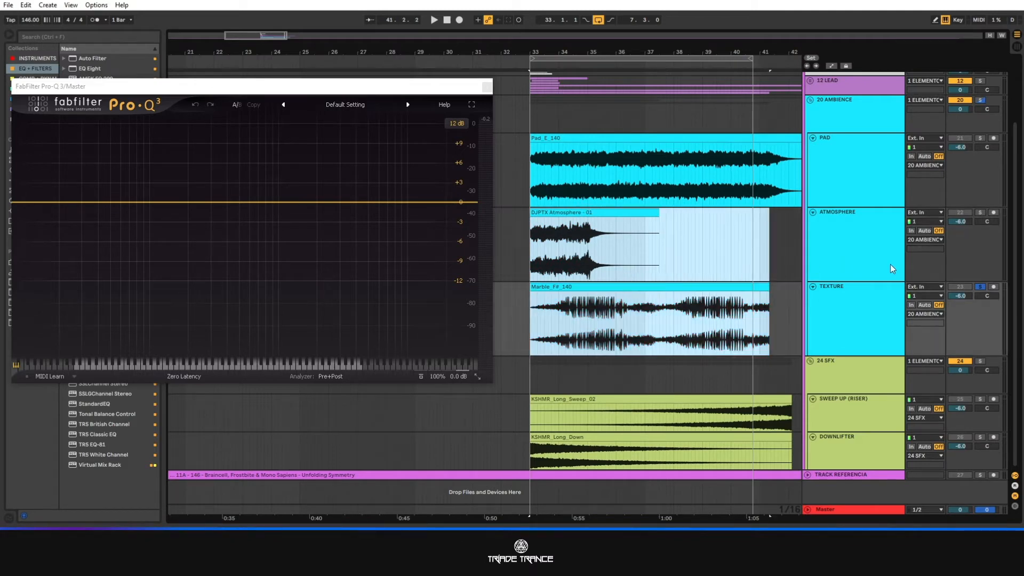
Add ATMOSPHERE to the soloed TEXTURE track and play both ambience layers together.
left_click(982, 213)
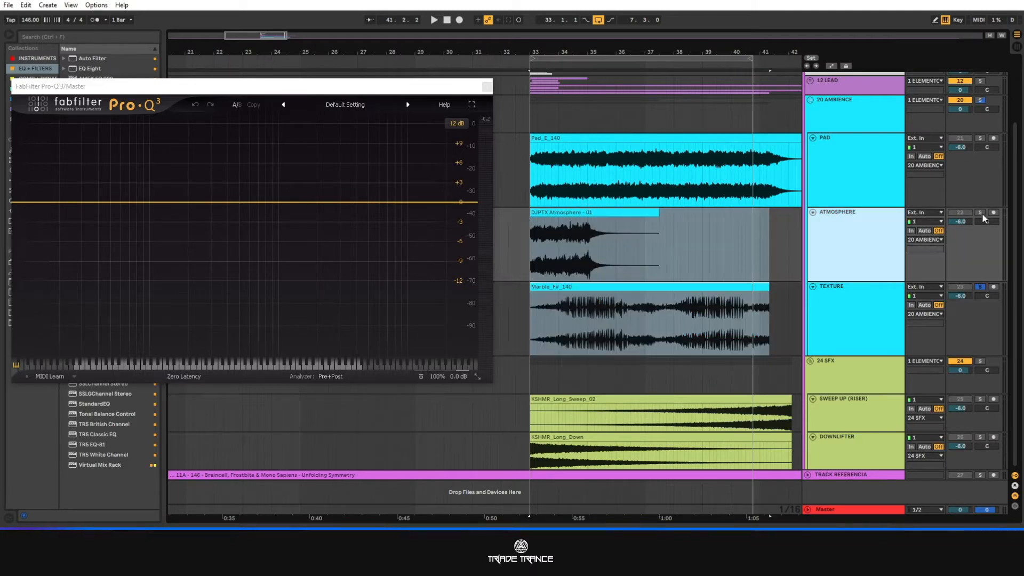
left_click(834, 244)
key("space")
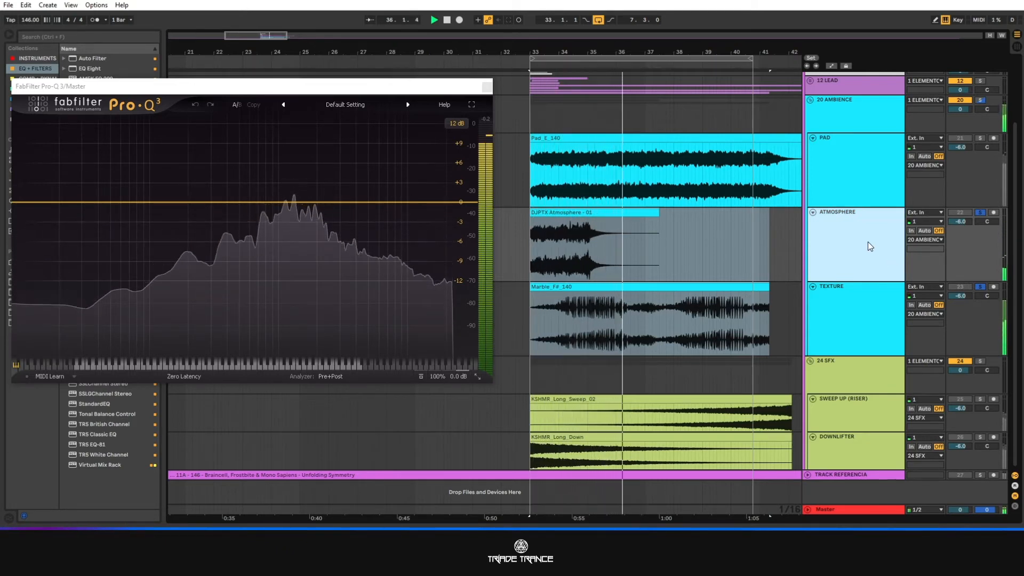
Add the PAD track to the solo and play PAD, ATMOSPHERE and TEXTURE together, then stop playback.
left_click(979, 138)
left_click(879, 160)
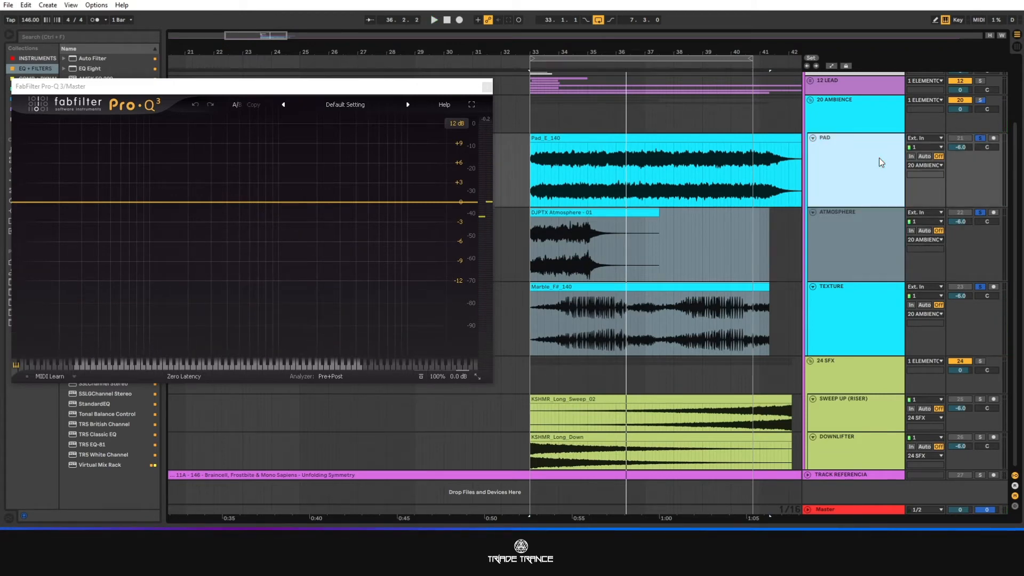
key("space")
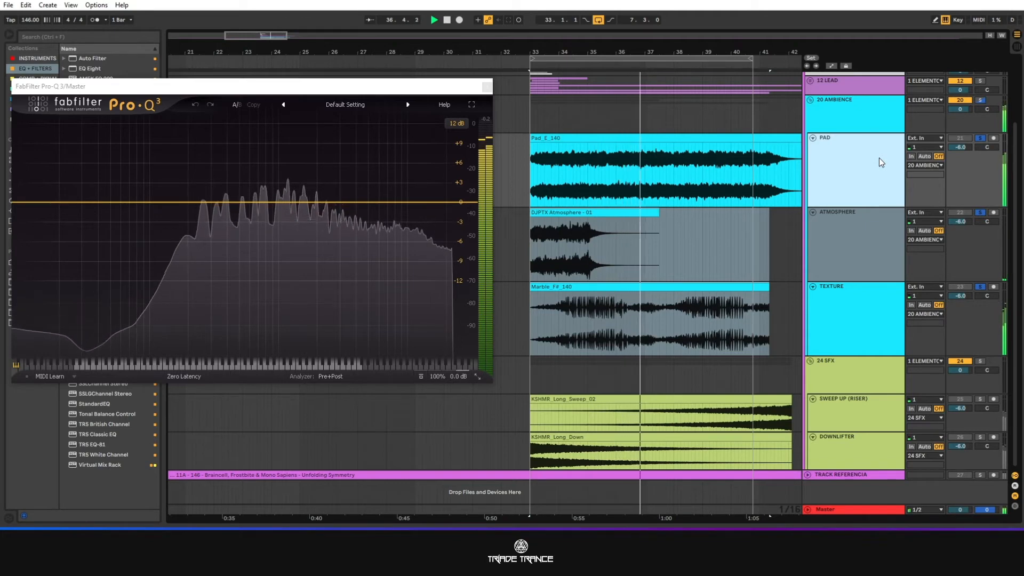
key("space")
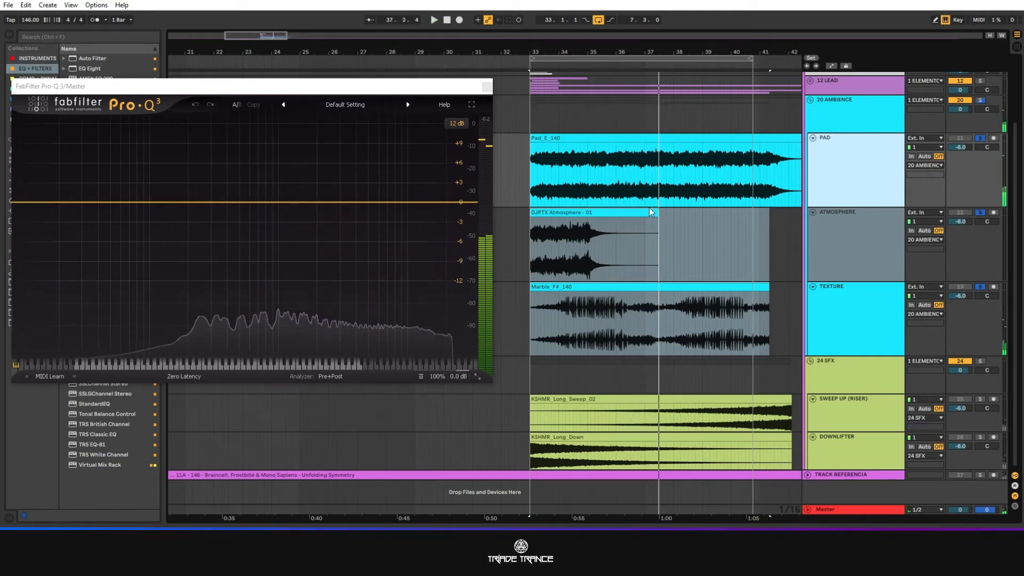
Select the Pad_E_140, DJPTX Atmosphere - 01 and Marble_F#_140 clips in turn to compare their waveforms, returning to the pad.
left_click(569, 140)
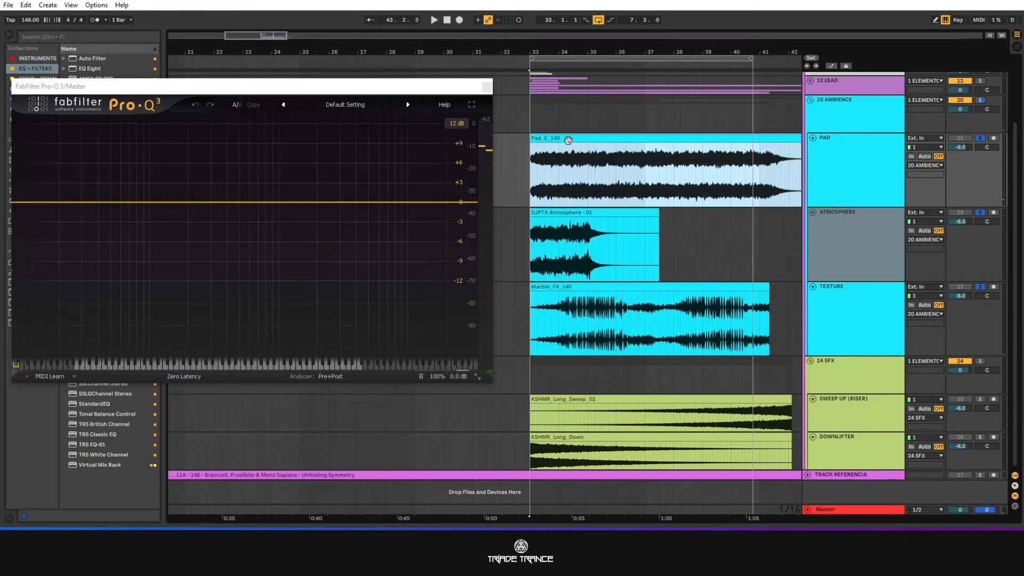
left_click(573, 214)
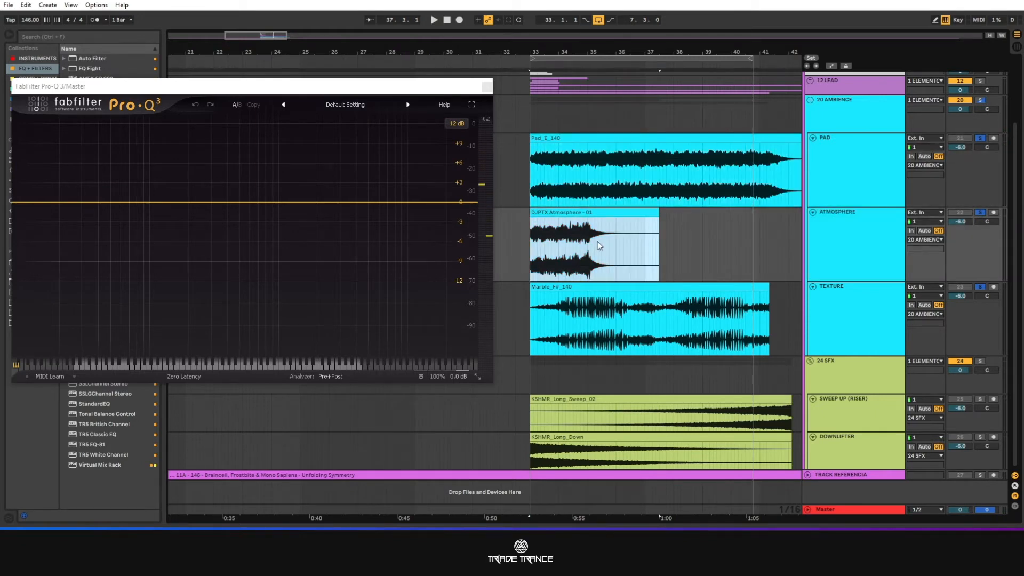
left_click(623, 284)
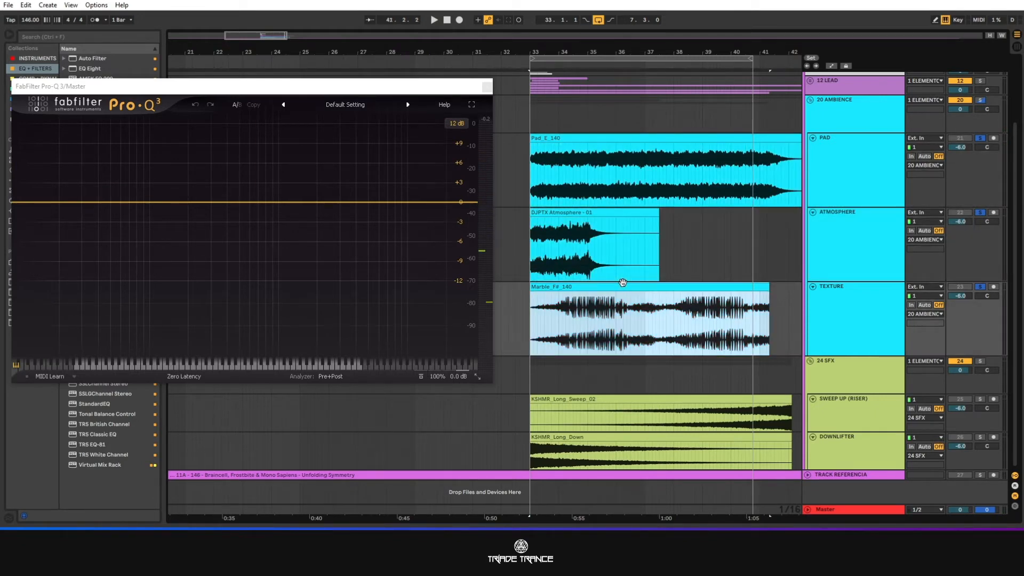
left_click(599, 149)
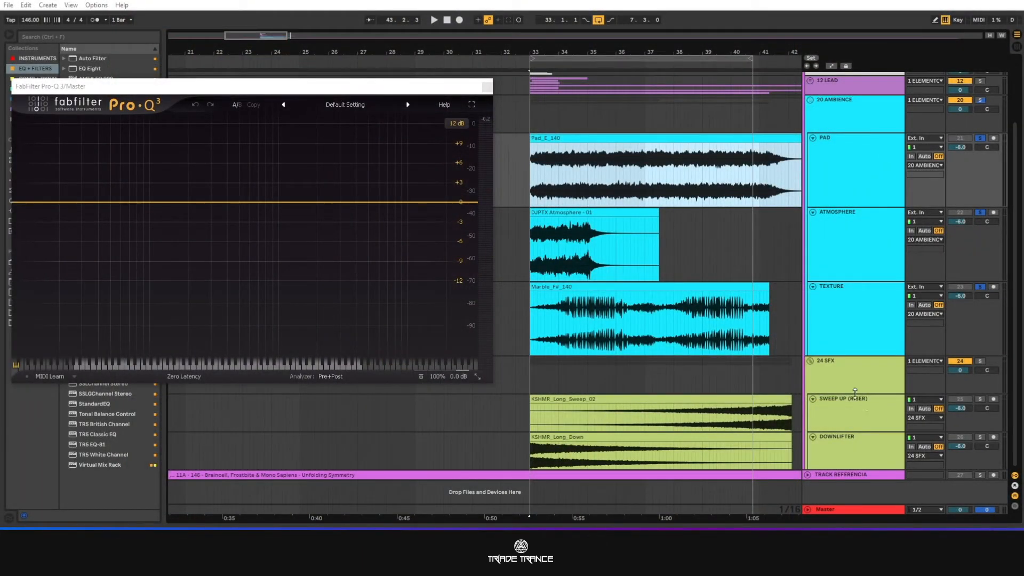
Enlarge the SWEEP UP (RISER) and DOWNLIFTER tracks together and extend the loop to the end of their clips near bar 42.
left_click(855, 406)
left_click(846, 449, "shift")
left_click_drag(839, 469, 839, 496)
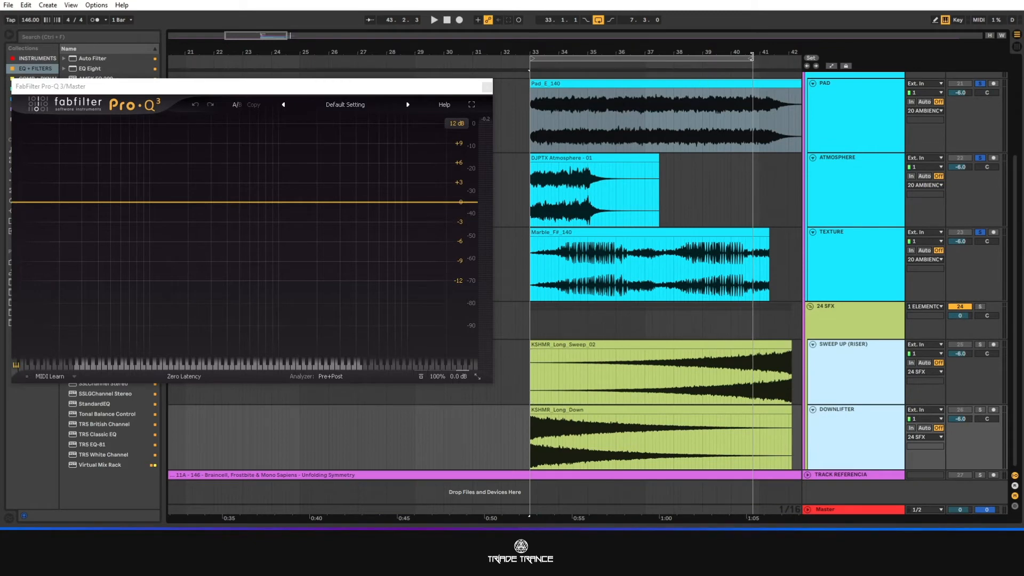
left_click_drag(752, 57, 764, 60)
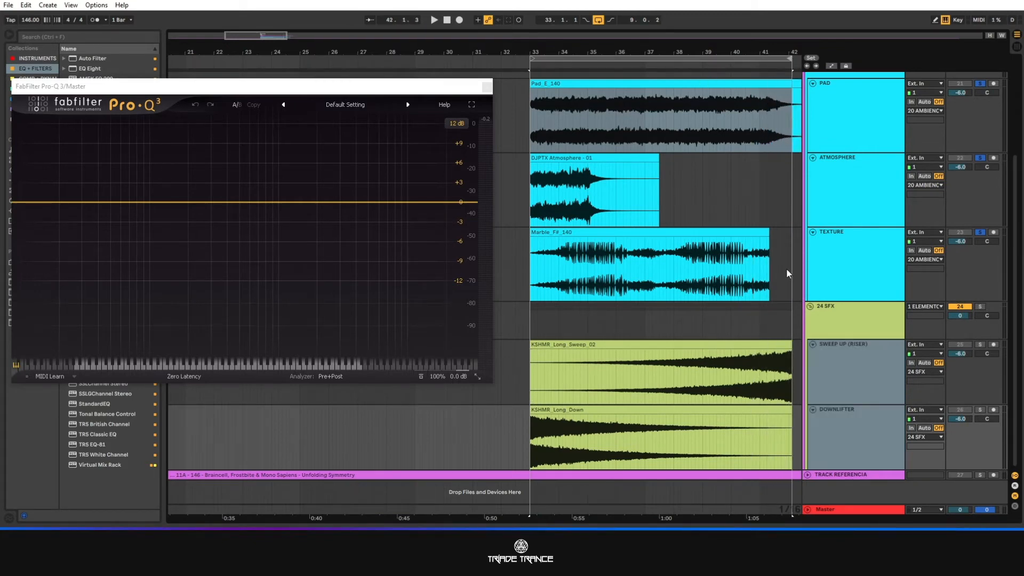
Move the DOWNLIFTER track above SWEEP UP (RISER), solo it and play the KSHMR_Long_Down clip from its start.
left_click_drag(847, 433, 855, 361)
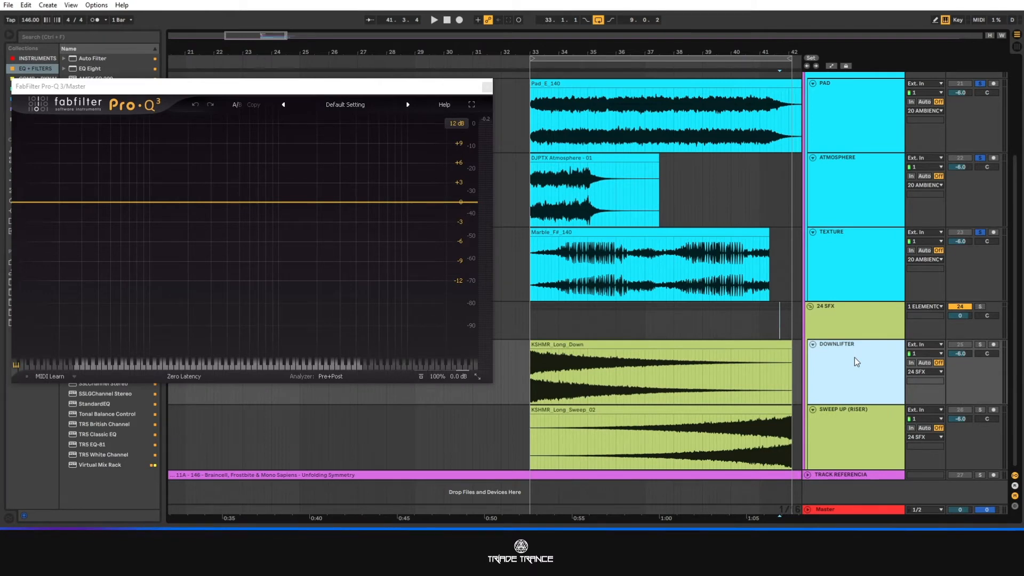
left_click(981, 345)
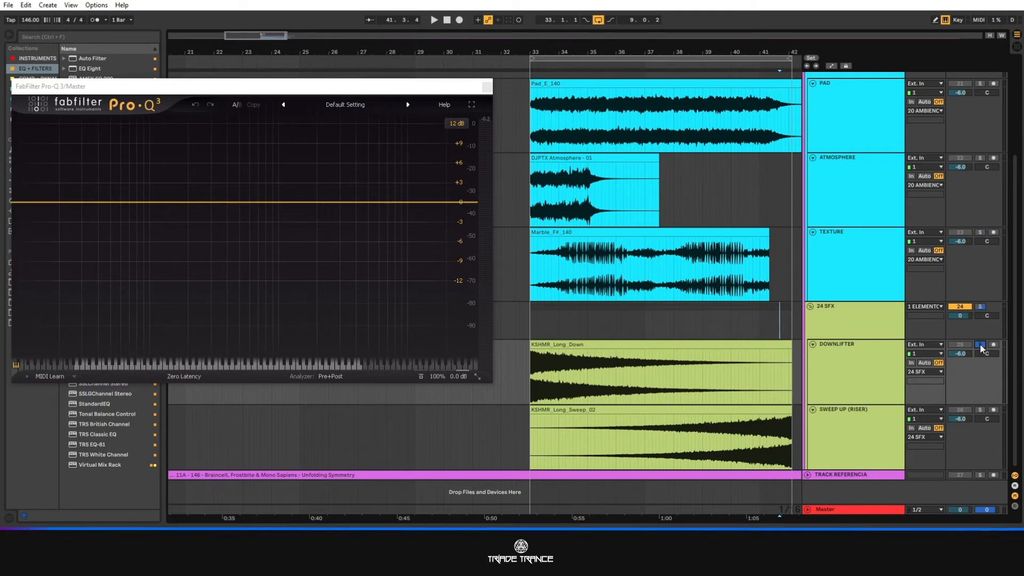
key("space")
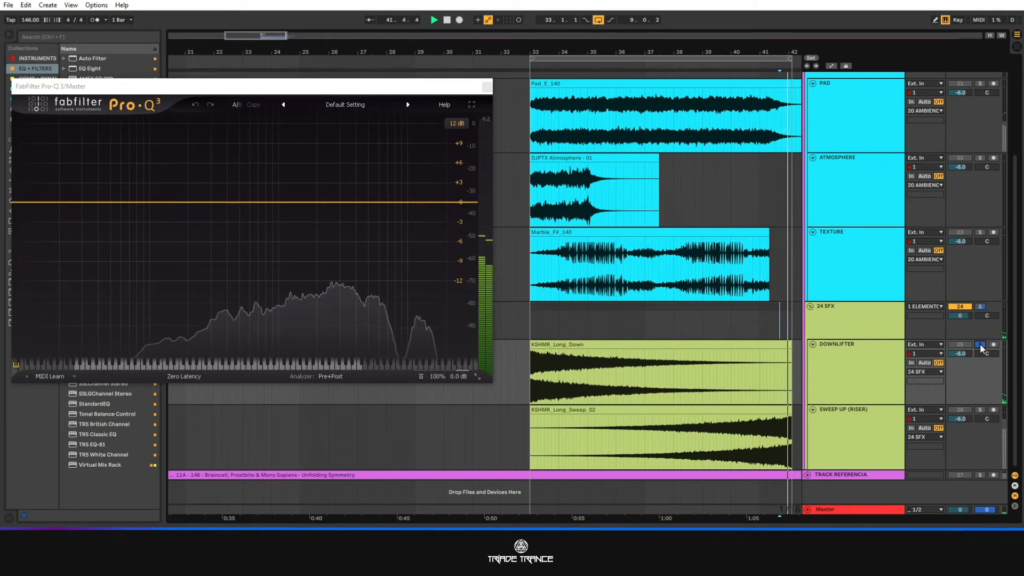
left_click(651, 350)
key("space")
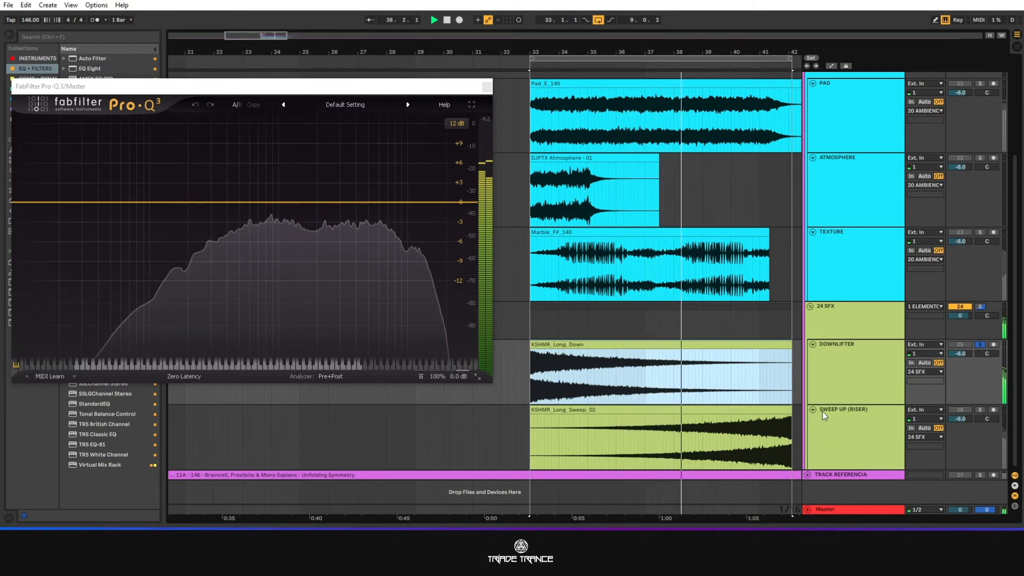
Solo only the SWEEP UP (RISER) track and play the KSHMR_Long_Sweep_02 riser.
left_click(980, 410)
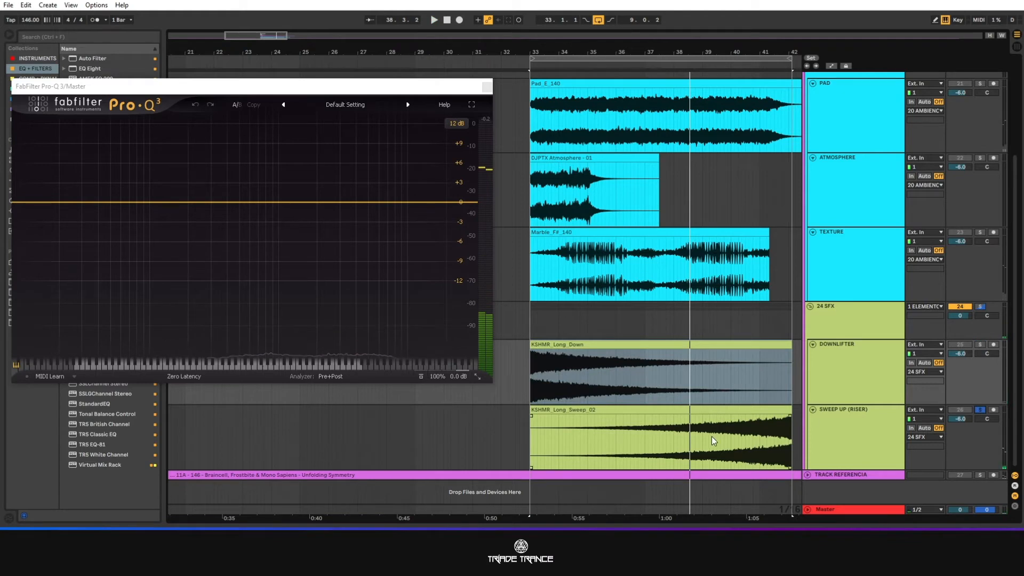
left_click(667, 449)
key("space")
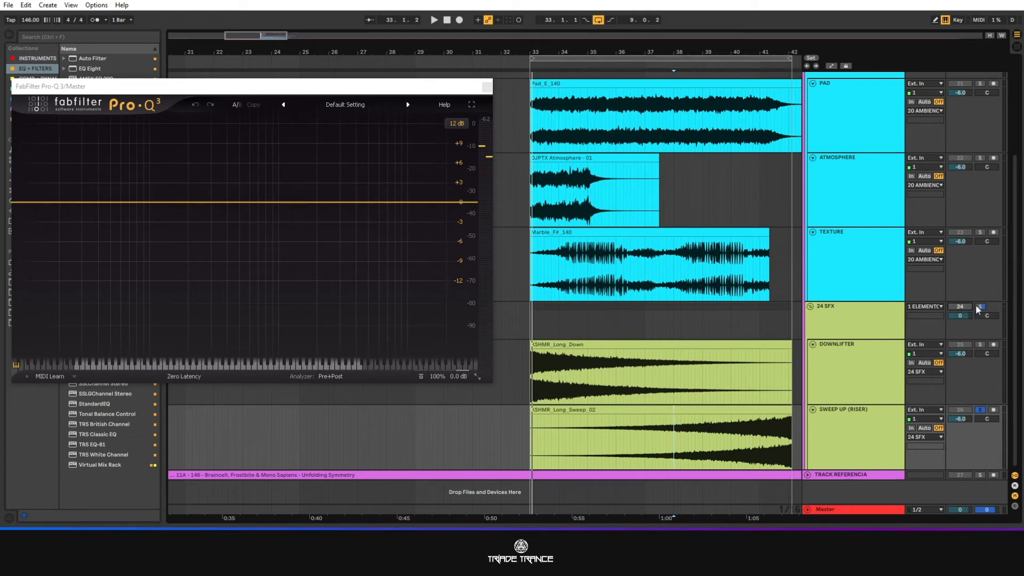
Collapse the 24 SFX group, then solo only ATMOSPHERE and play the DJPTX Atmosphere - 01 clip to examine its spectrum.
left_click(811, 307)
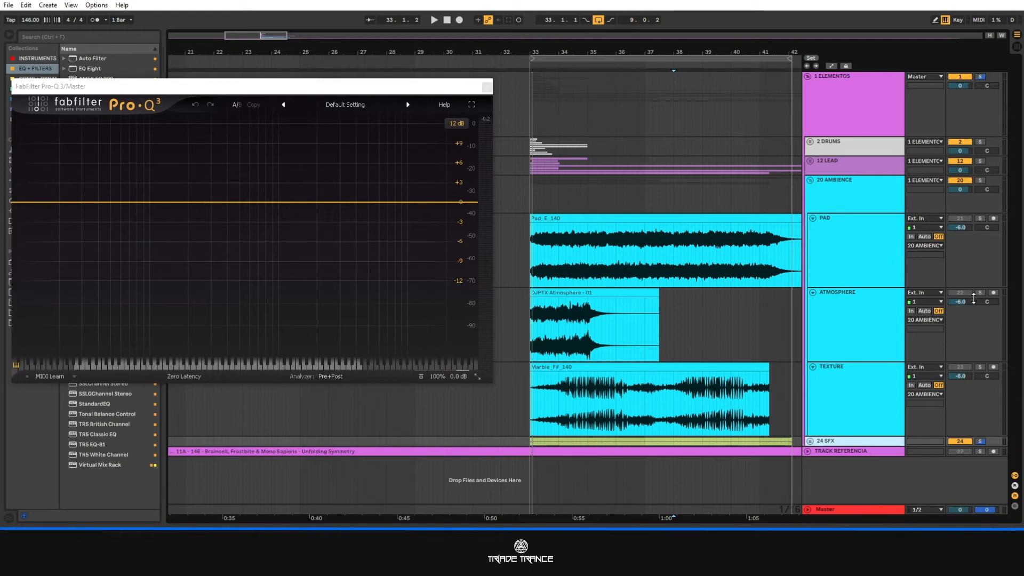
left_click(552, 291)
key("space")
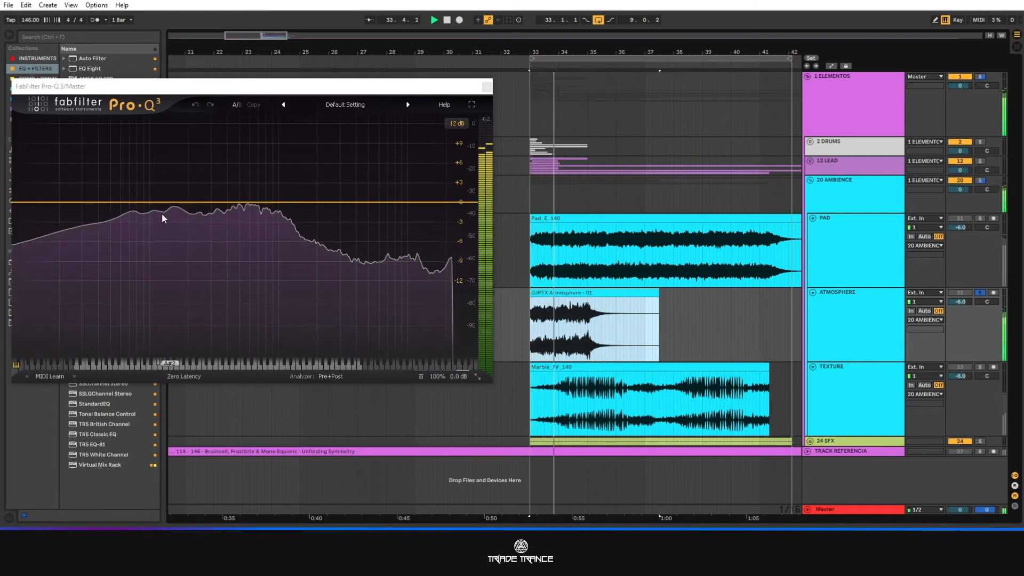
key("space")
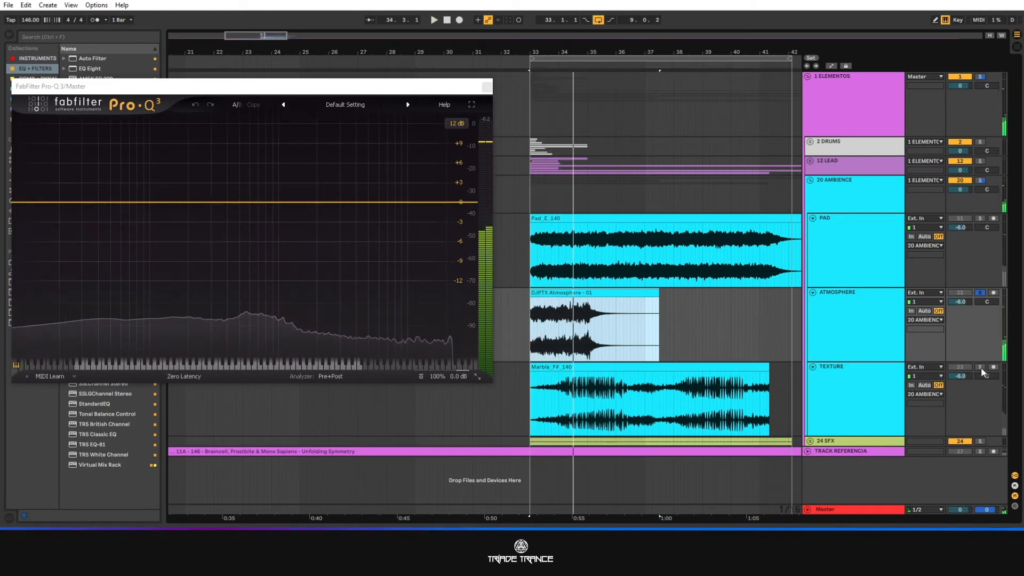
Solo only the TEXTURE track and play it to examine its spectrum, then stop playback.
left_click(981, 367)
key("space")
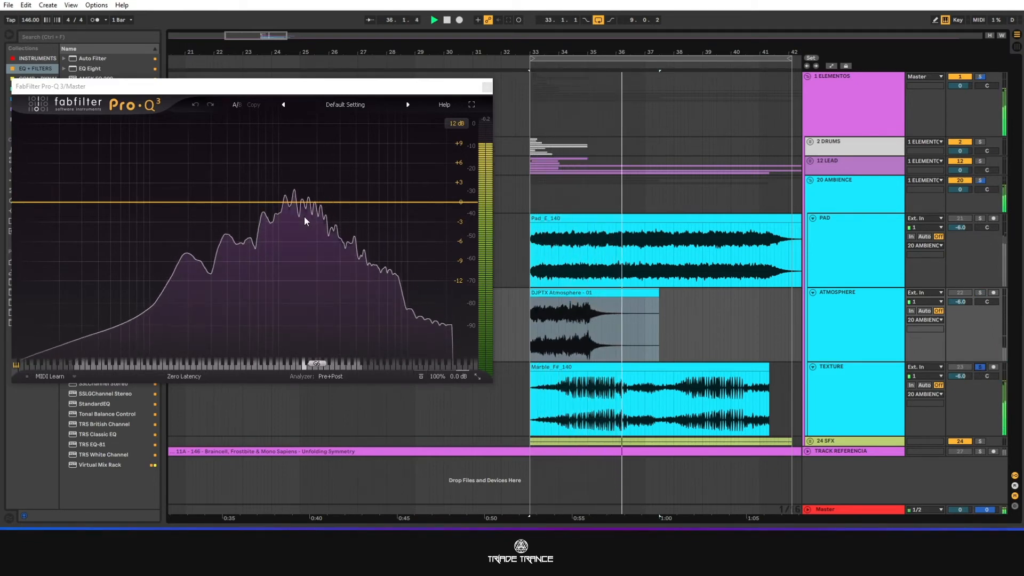
key("space")
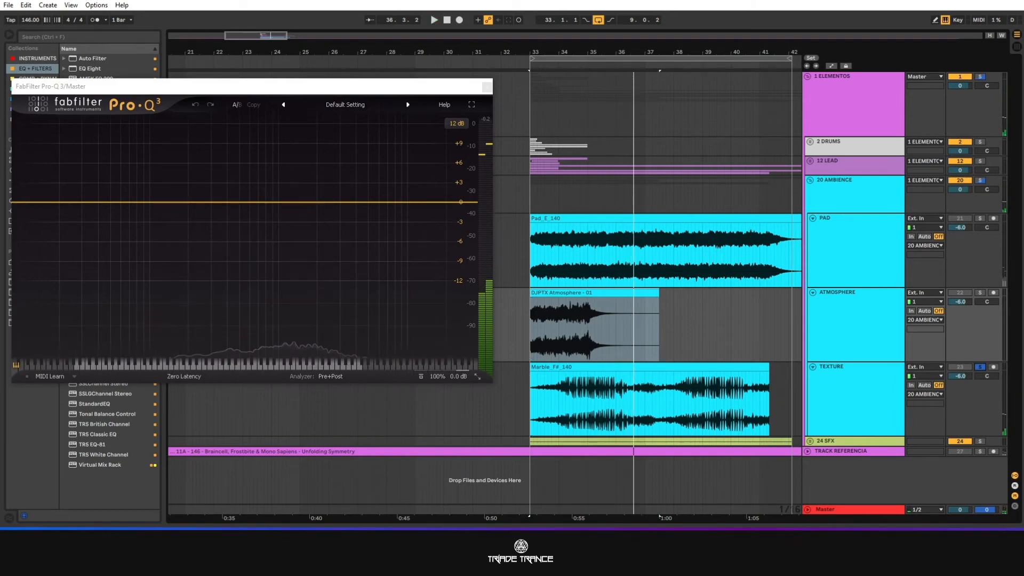
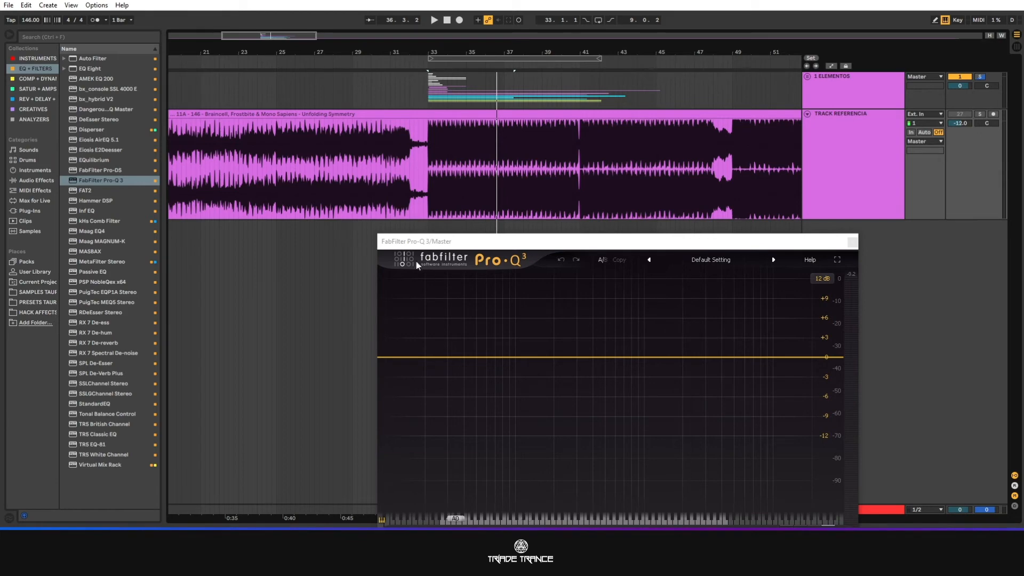
Solo only TRACK REFERENCIA, set its volume to -5.8 dB and play it from just before bar 33, then stop.
left_click(424, 166)
key("space")
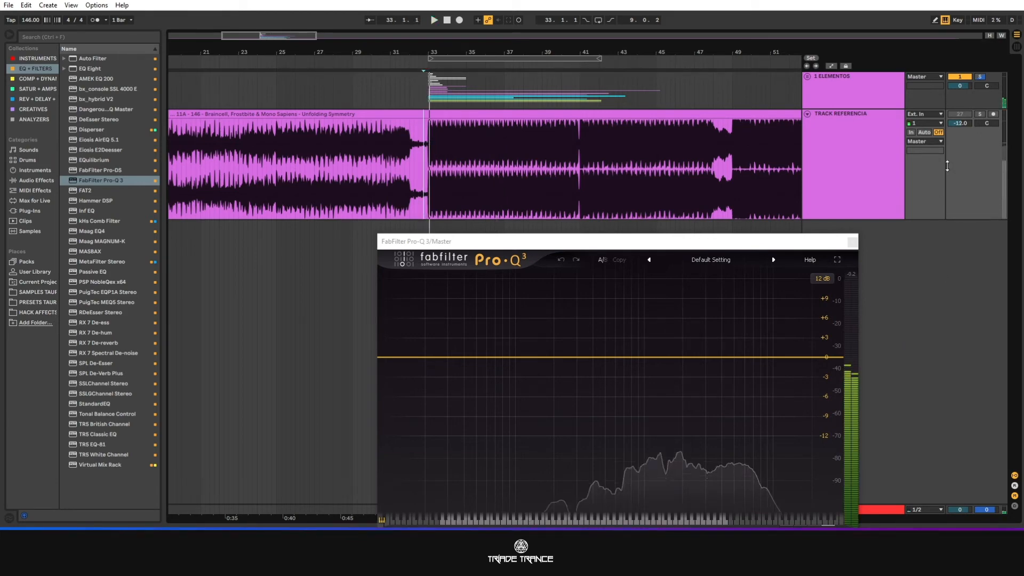
left_click(978, 114)
key("space")
left_click_drag(967, 124, 964, 118)
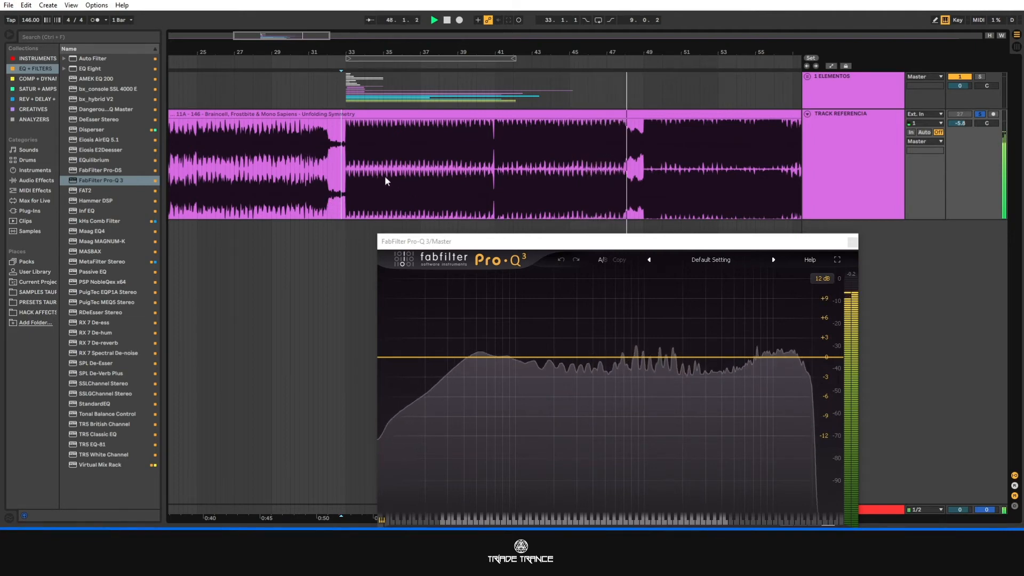
key("space")
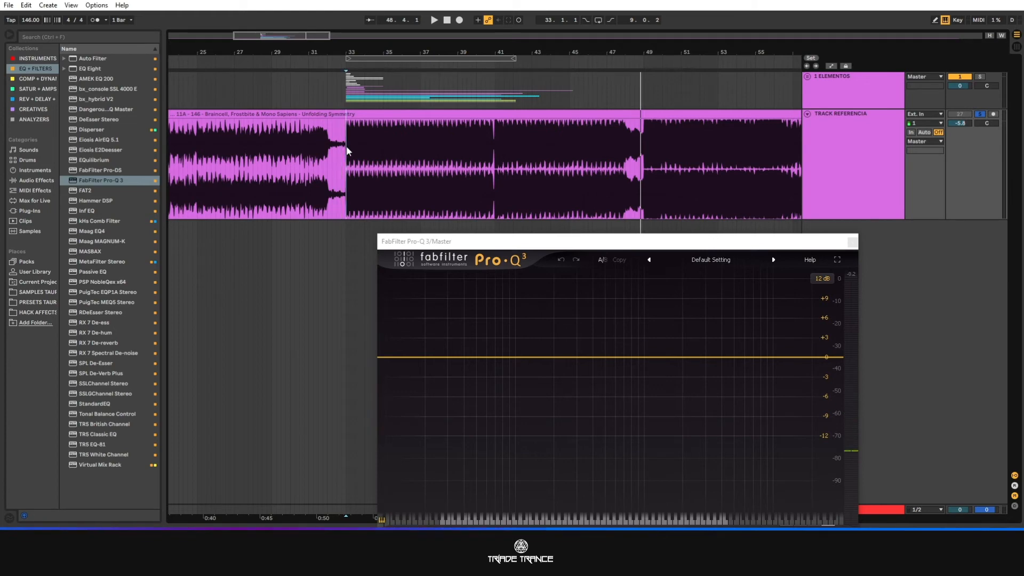
Mark the reference waveform from bar 33 to 49, then the short break before bar 41 and the section from 41 to 48.
mouse_move(346, 146)
left_mouse_down()
mouse_move(396, 151)
mouse_move(420, 171)
mouse_move(644, 169)
left_mouse_up()
left_click(399, 170)
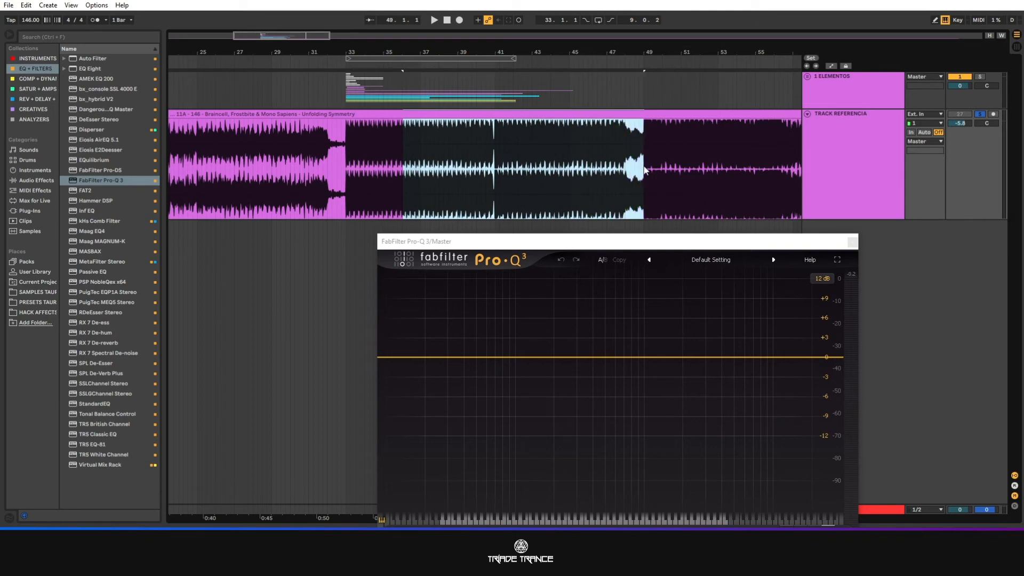
left_click(495, 166)
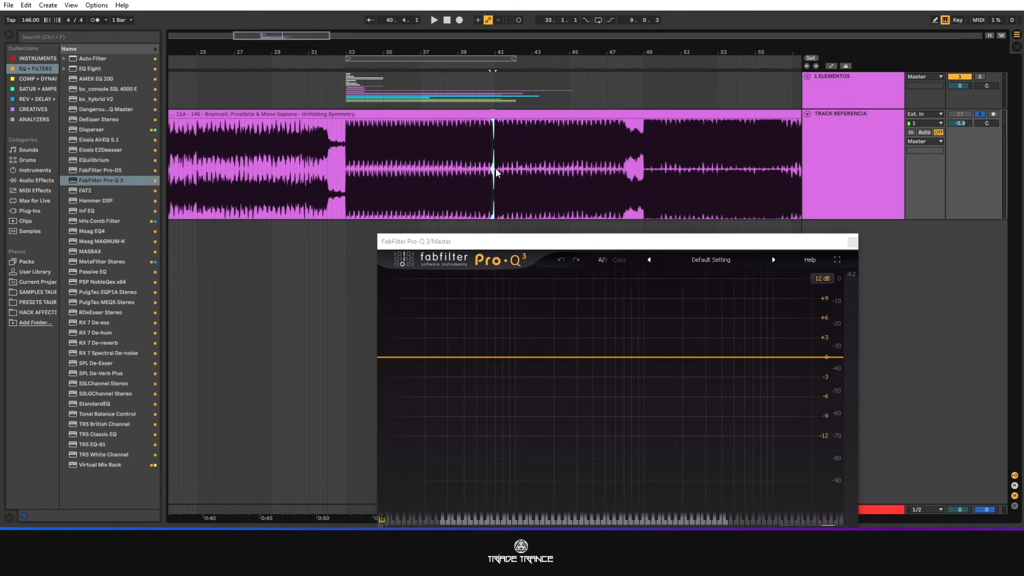
left_click_drag(495, 169, 510, 168)
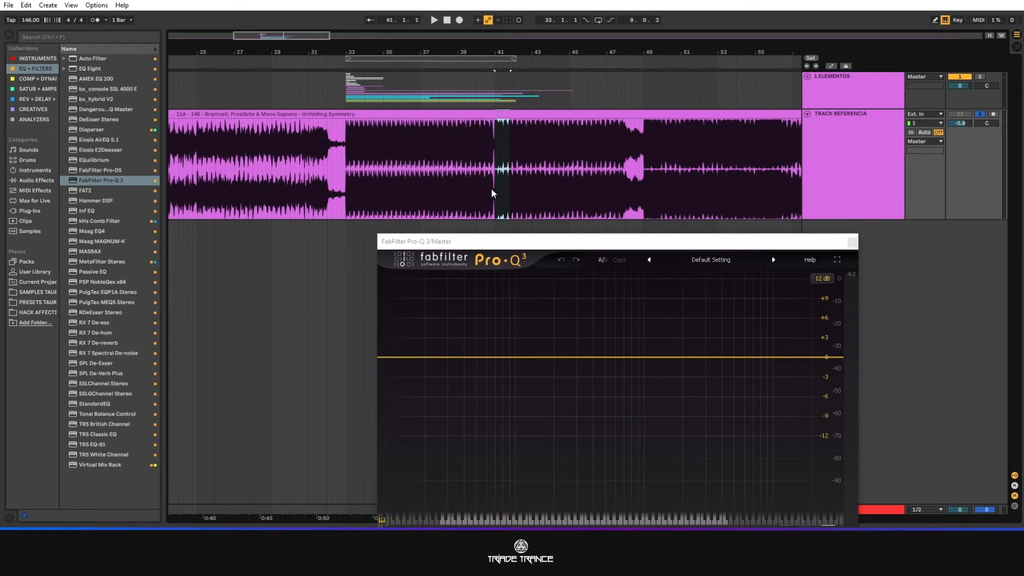
left_click_drag(492, 171, 627, 162)
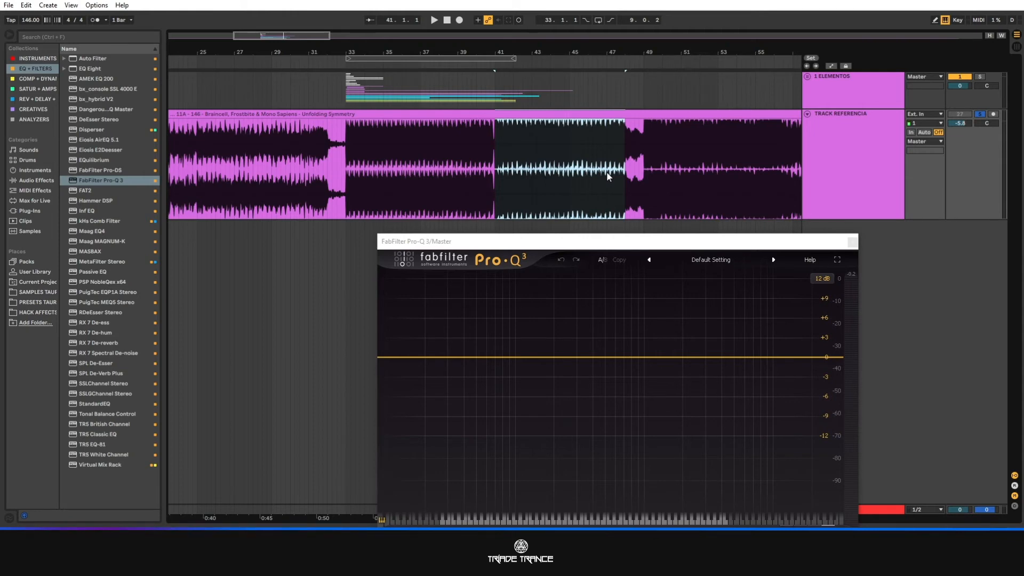
Play the reference track from just before bar 33 into the section after bar 49 to examine its spectrum, then stop.
left_click(338, 153)
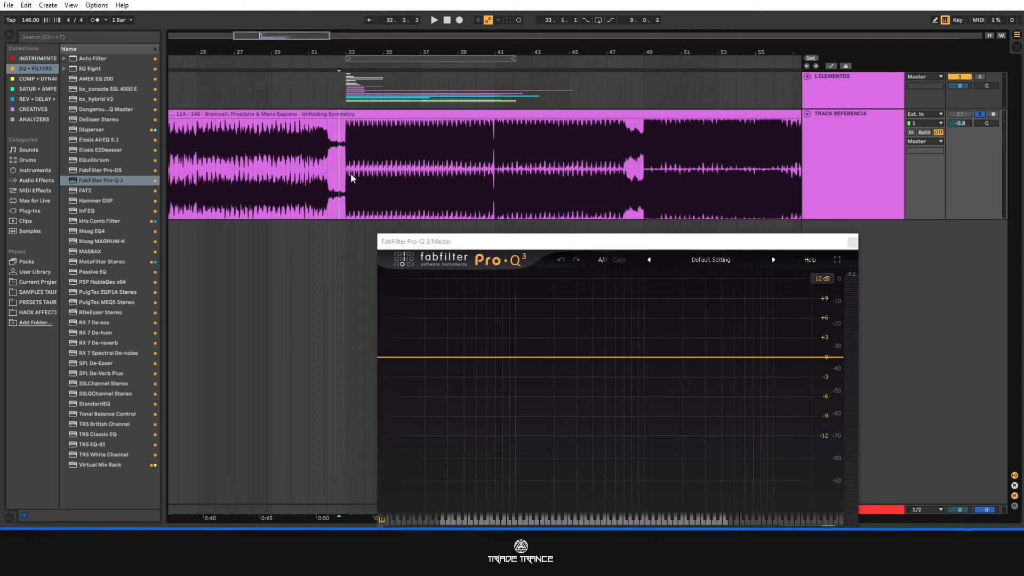
key("space")
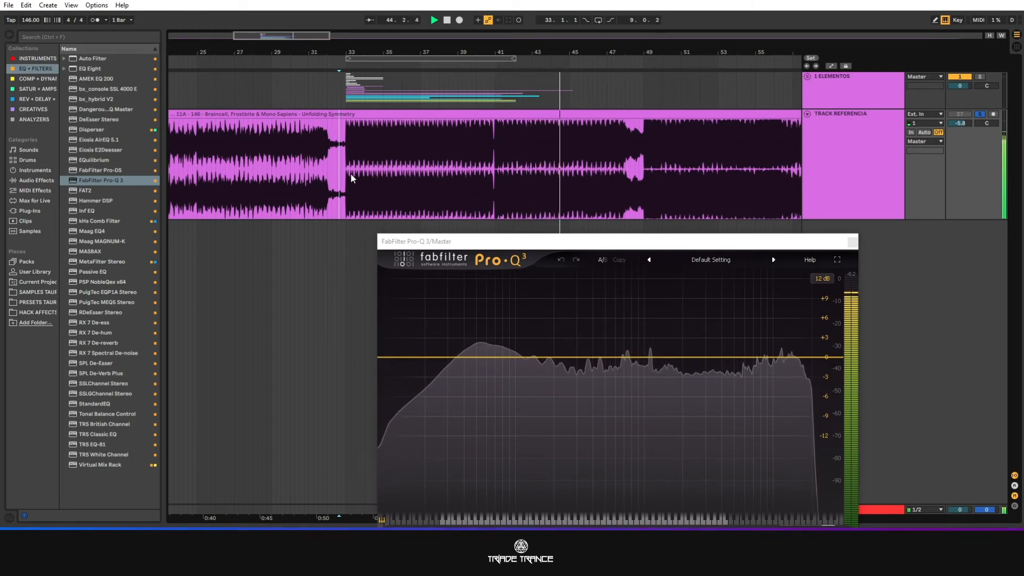
left_click_drag(298, 56, 268, 51)
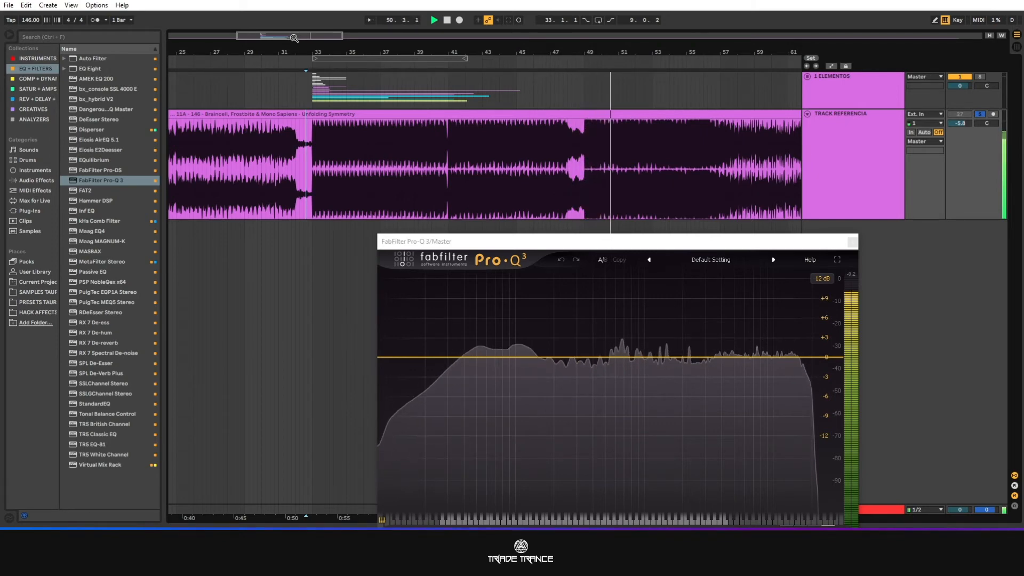
left_click_drag(296, 38, 315, 47)
key("space")
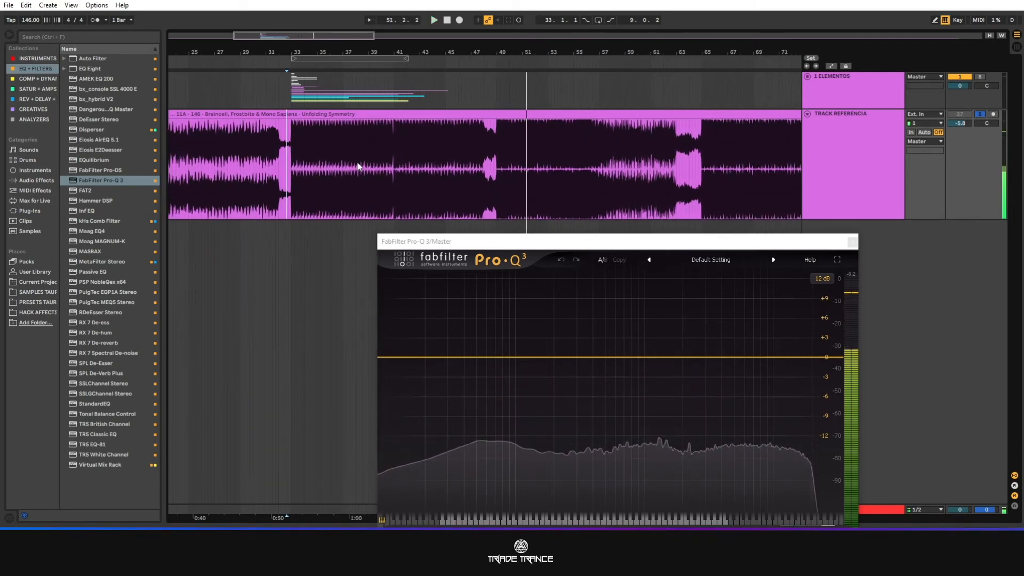
Highlight the reference track's phrases around bar 41 and from about bar 45 to the break at bar 48.
left_click(391, 144)
left_click_drag(392, 143, 450, 143)
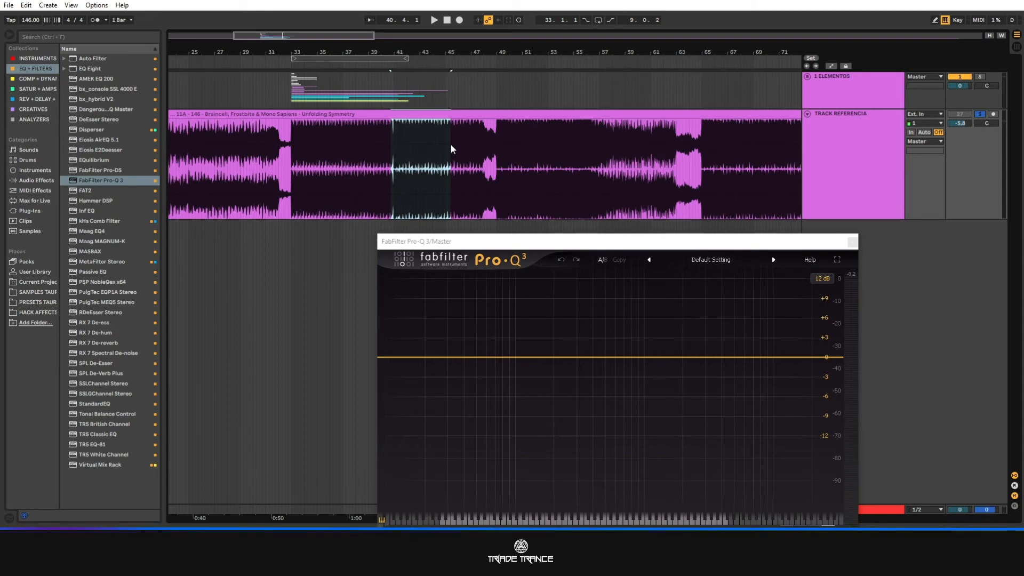
left_click(398, 168)
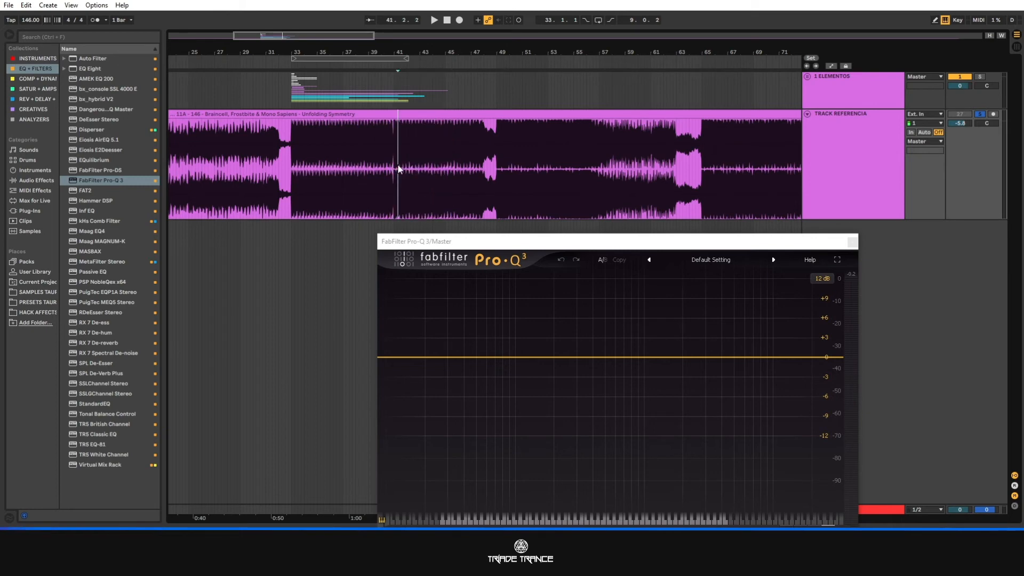
left_click_drag(396, 171, 408, 168)
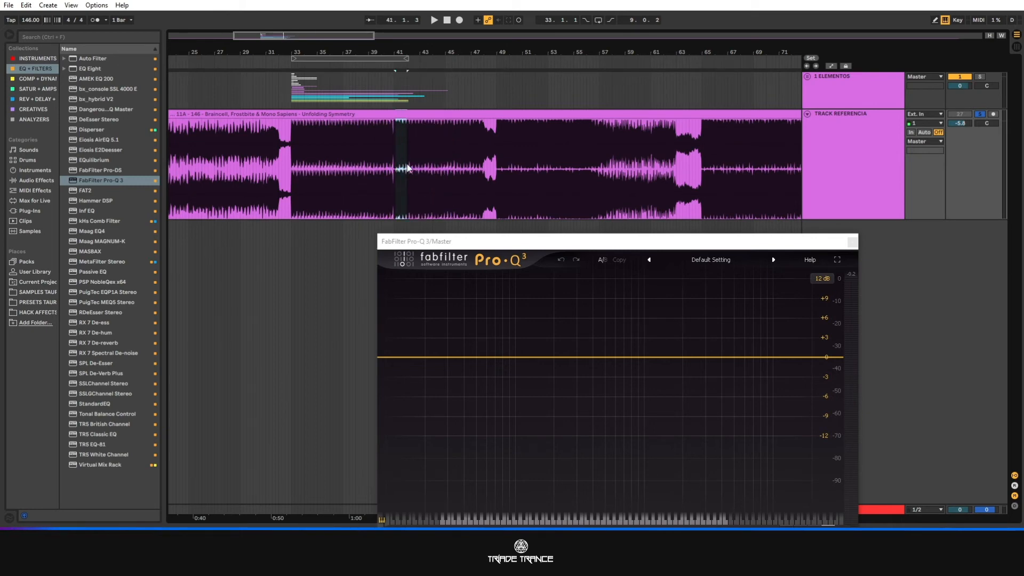
left_click(451, 168)
left_click_drag(471, 157, 484, 155)
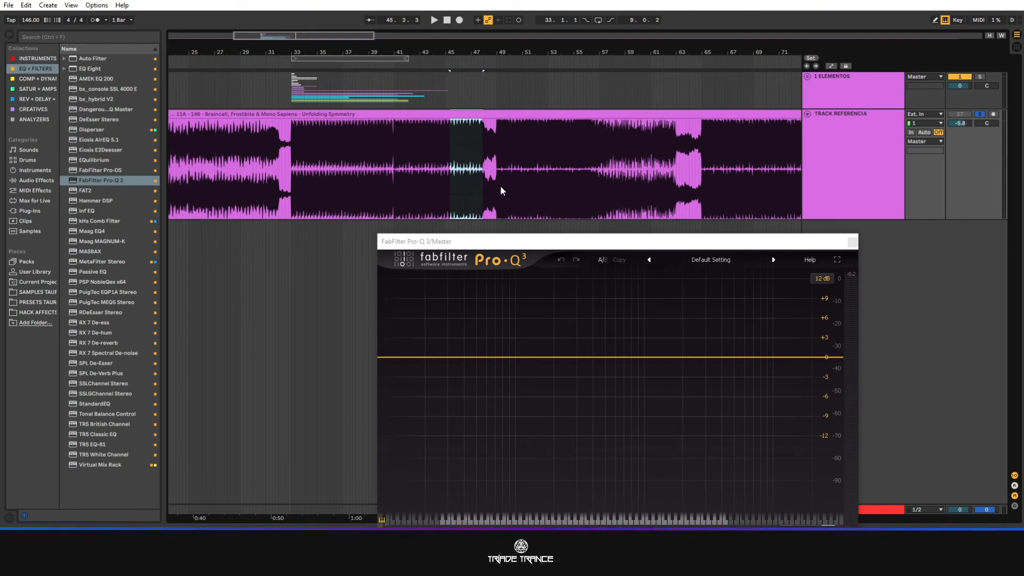
left_click_drag(447, 167, 483, 165)
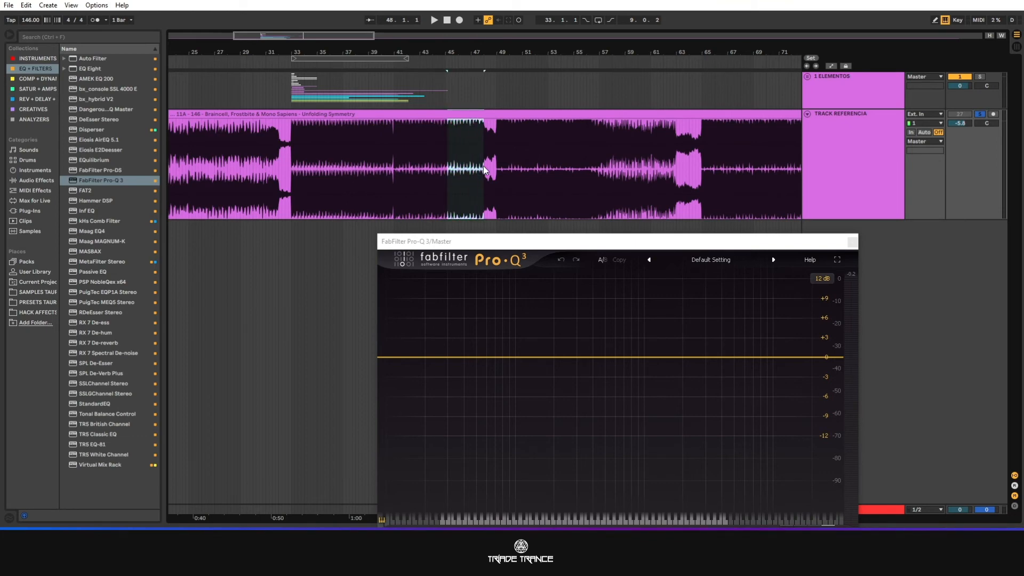
Play the reference track from just before the bar 41 break until past bar 49, then stop playback.
left_click(377, 169)
key("space")
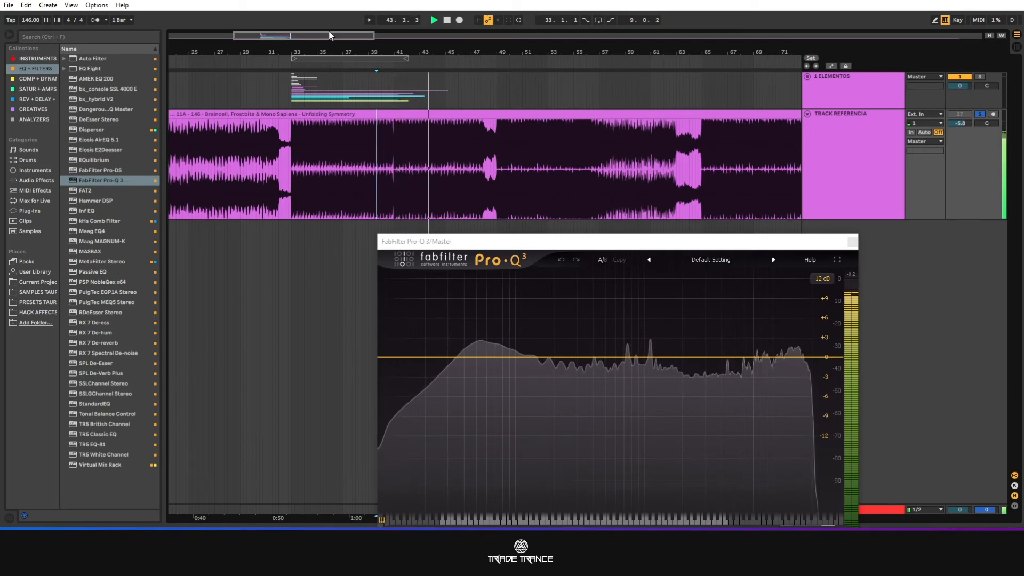
left_click_drag(327, 36, 371, 33)
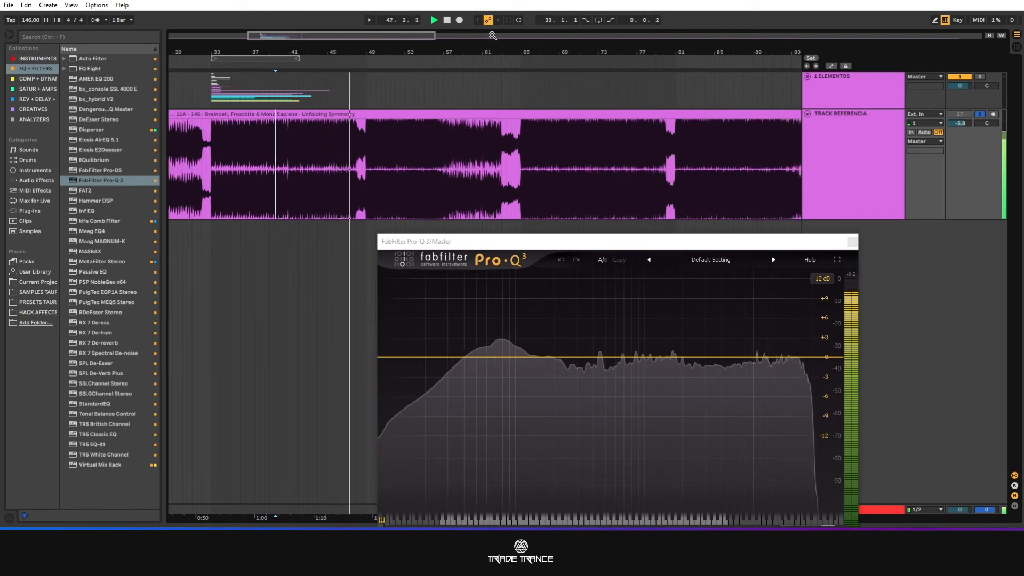
left_click(447, 20)
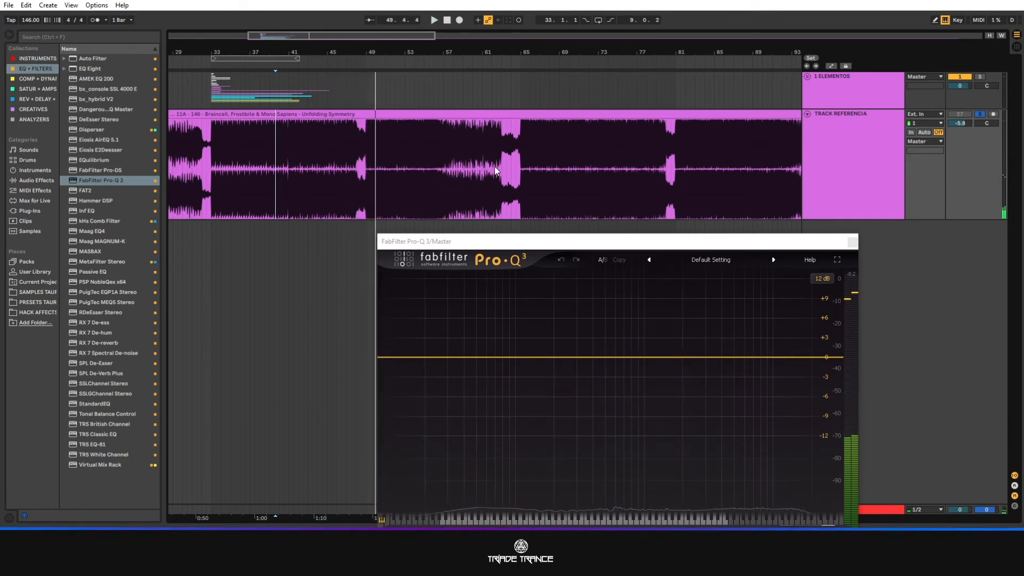
Highlight the reference section from about bar 65 to 81, then the end of the break and the downbeat at bar 65.
left_click(517, 153)
left_click_drag(517, 150, 668, 151)
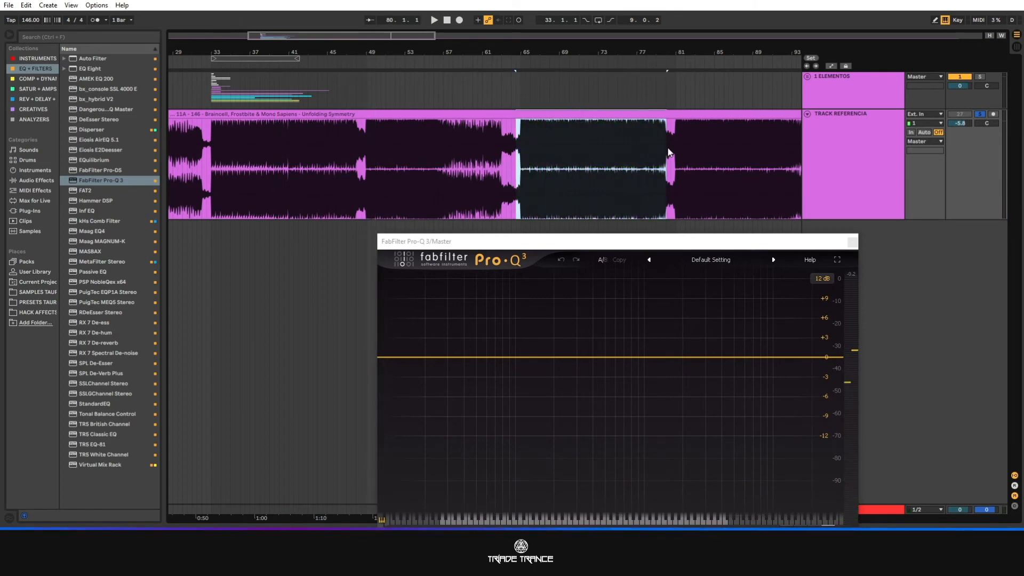
left_click(514, 159)
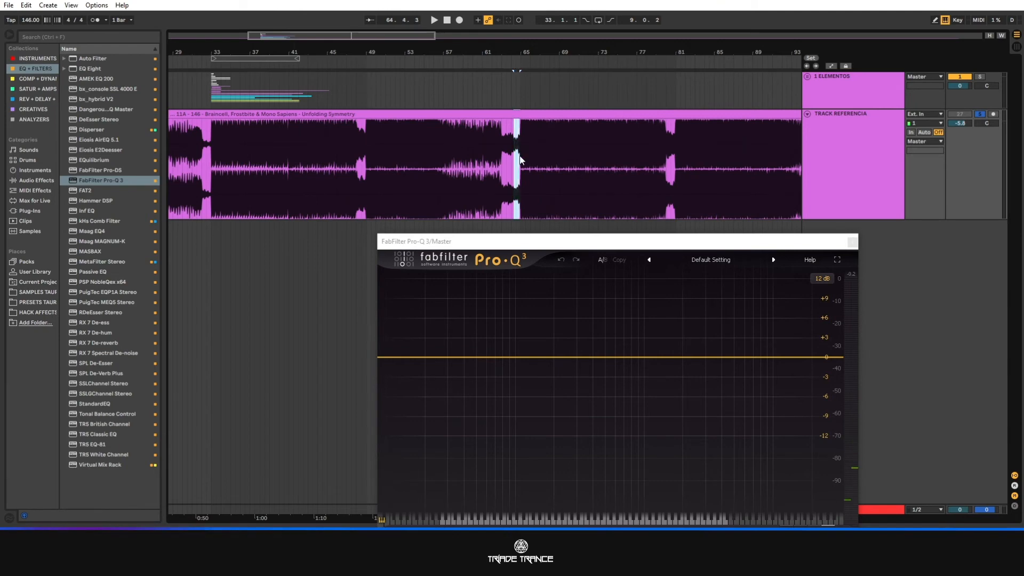
left_click(523, 169)
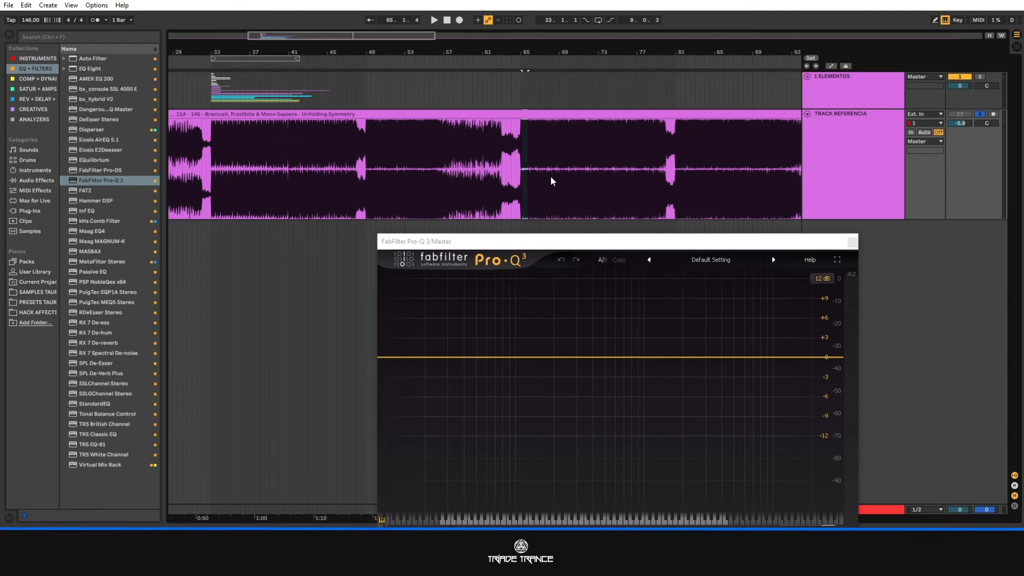
Play the reference track from bar 64 through the drop to the break before bar 81, then stop.
left_click(510, 160)
key("space")
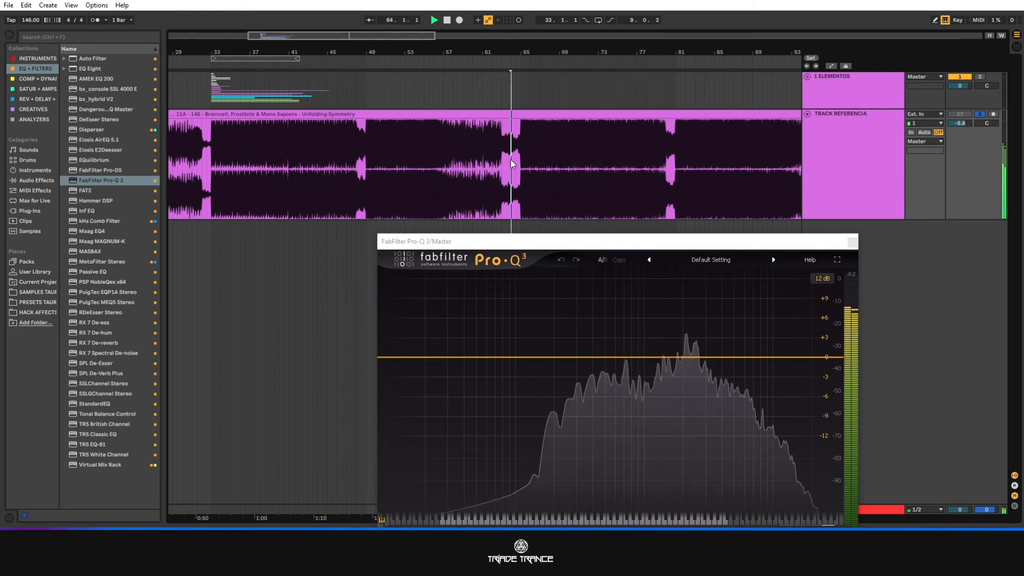
left_click_drag(336, 35, 389, 59)
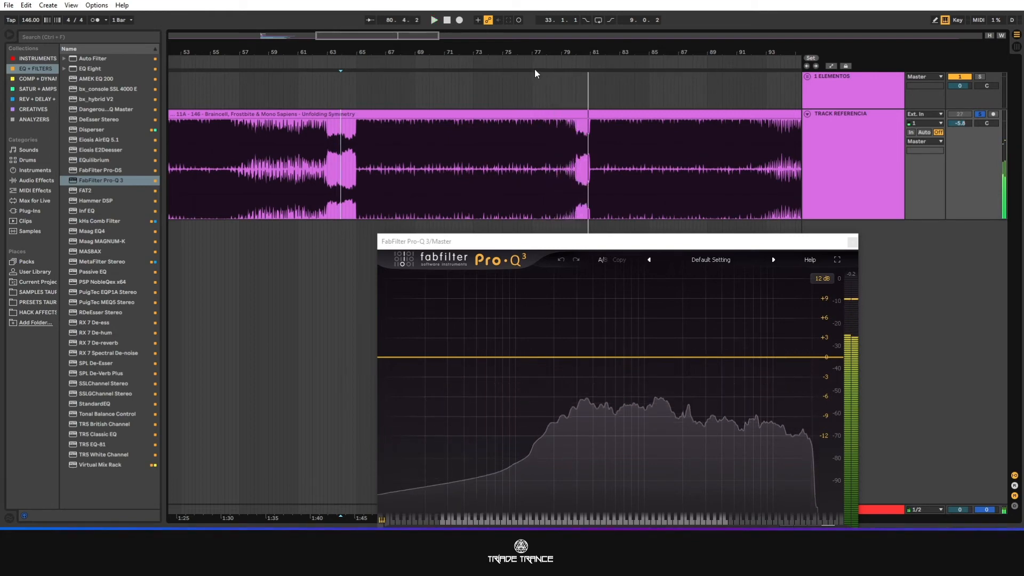
key("space")
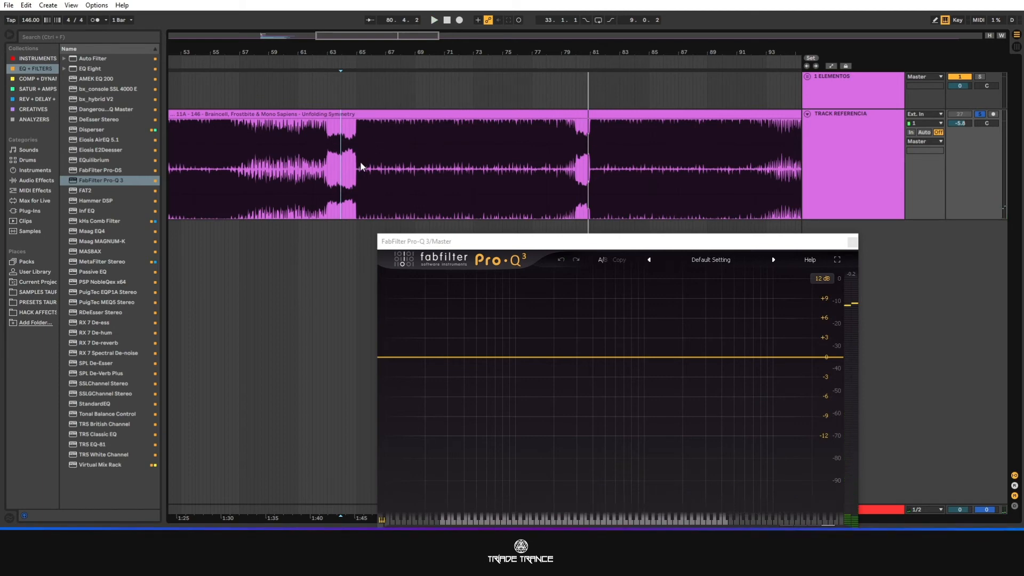
Split out the short piece of the reference clip at the bar 65 downbeat and colour it yellow.
left_click(357, 170)
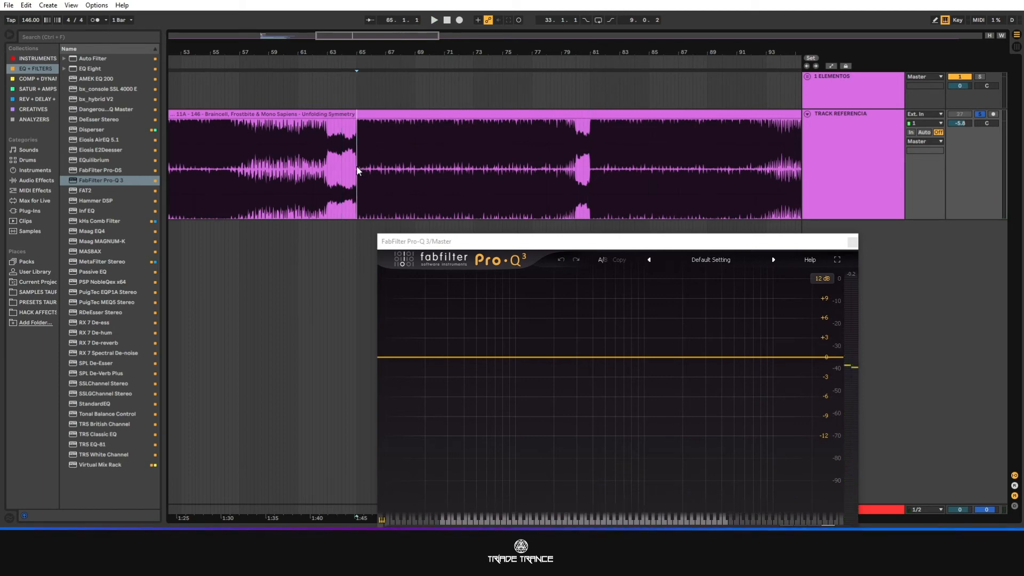
left_click(360, 169)
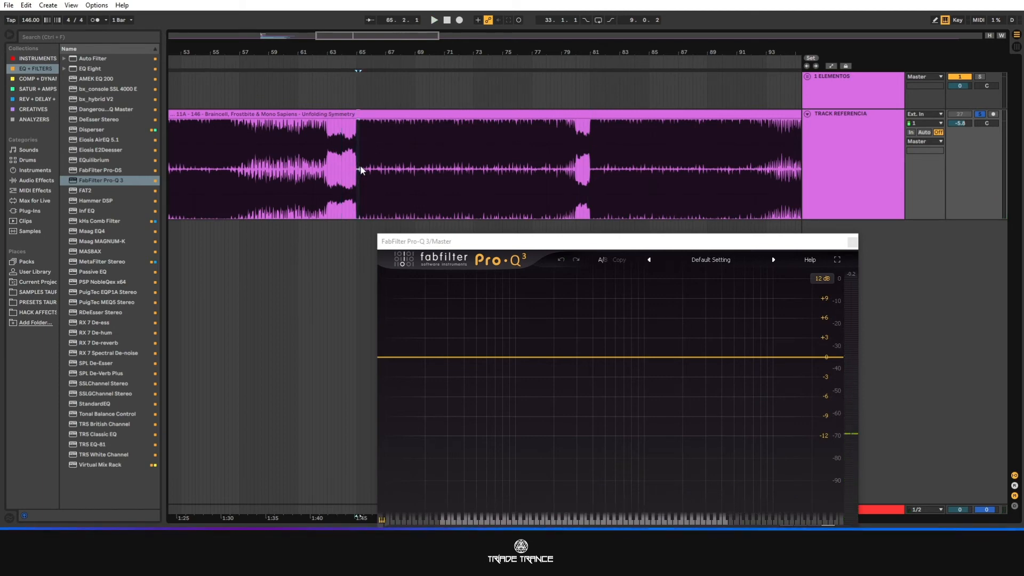
left_click(357, 125)
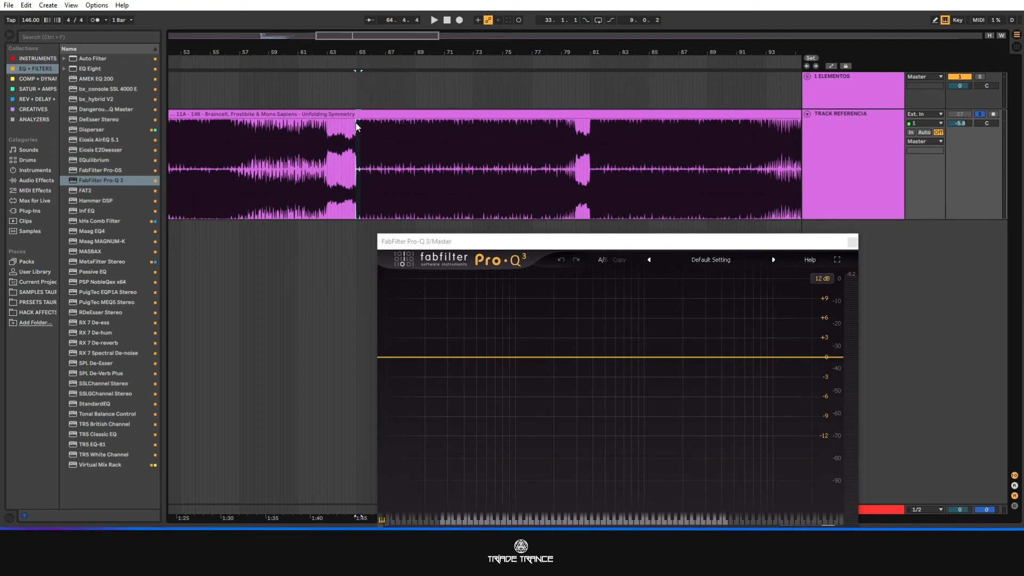
right_click(357, 126)
left_click(351, 113)
key("ctrl+e")
right_click(356, 115)
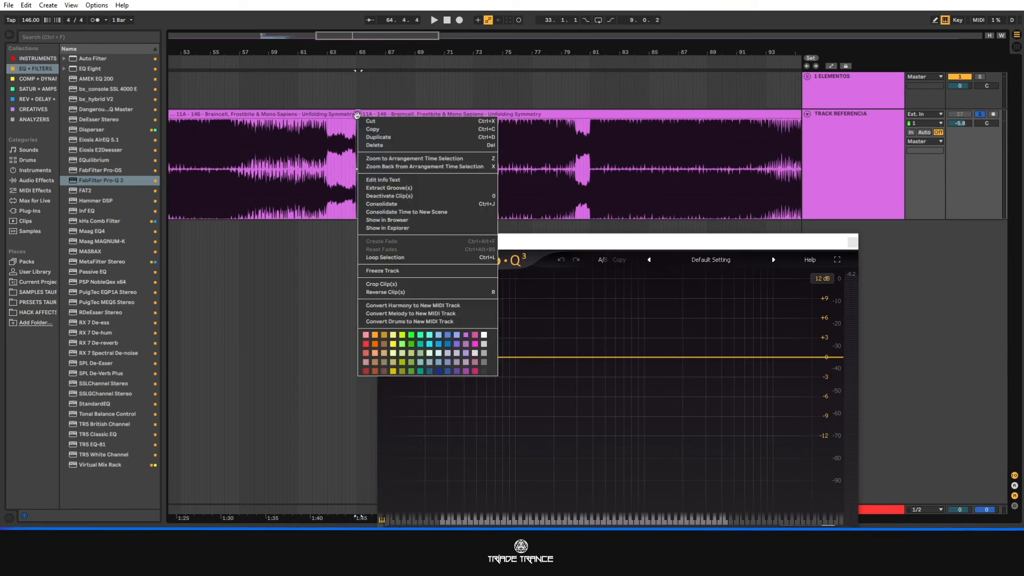
left_click(321, 292)
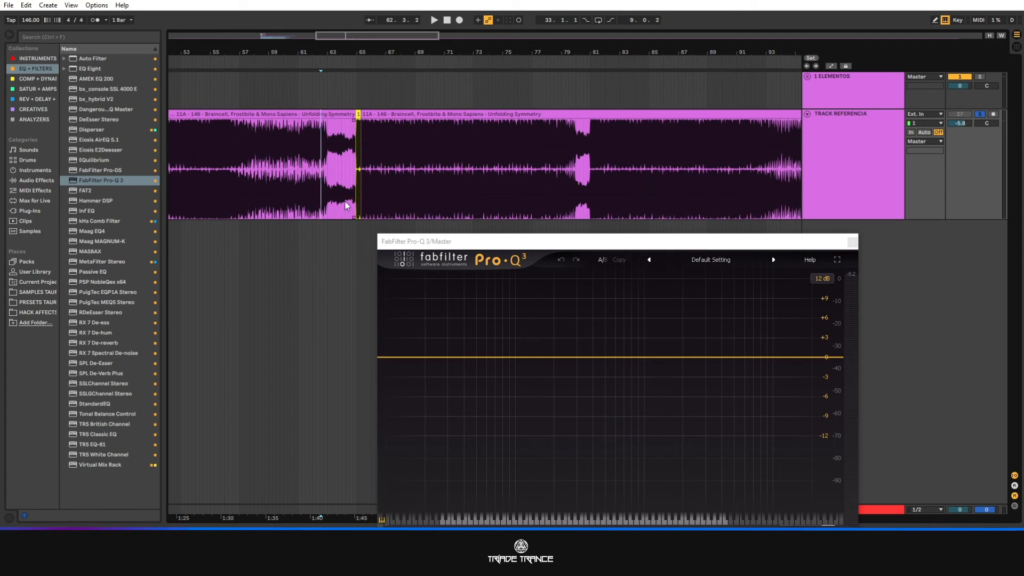
Select the reference waveform from bar 65 to past bar 71 and play it to examine its spectrum, then stop.
left_click(355, 184)
left_click_drag(358, 174, 446, 182)
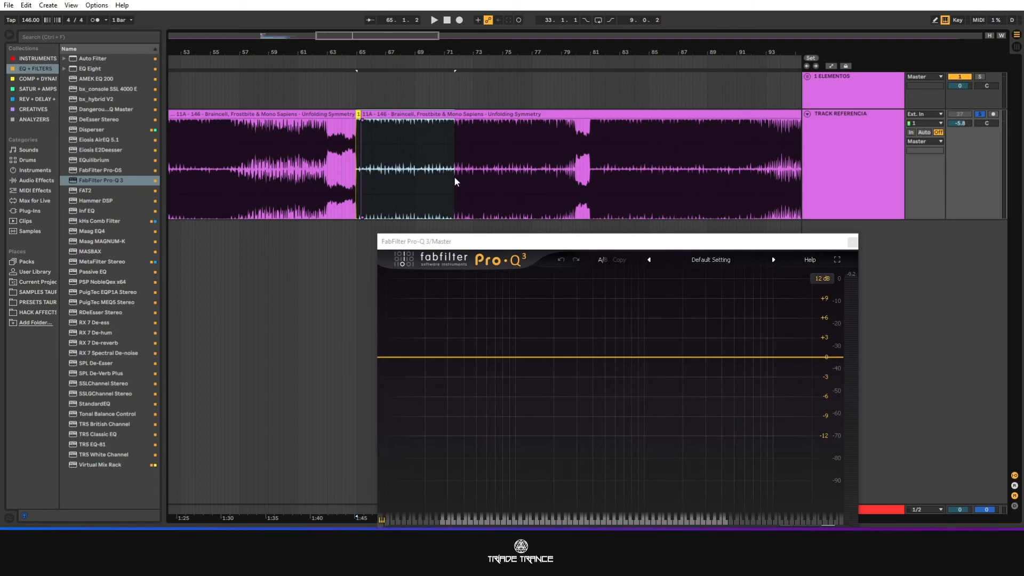
key("space")
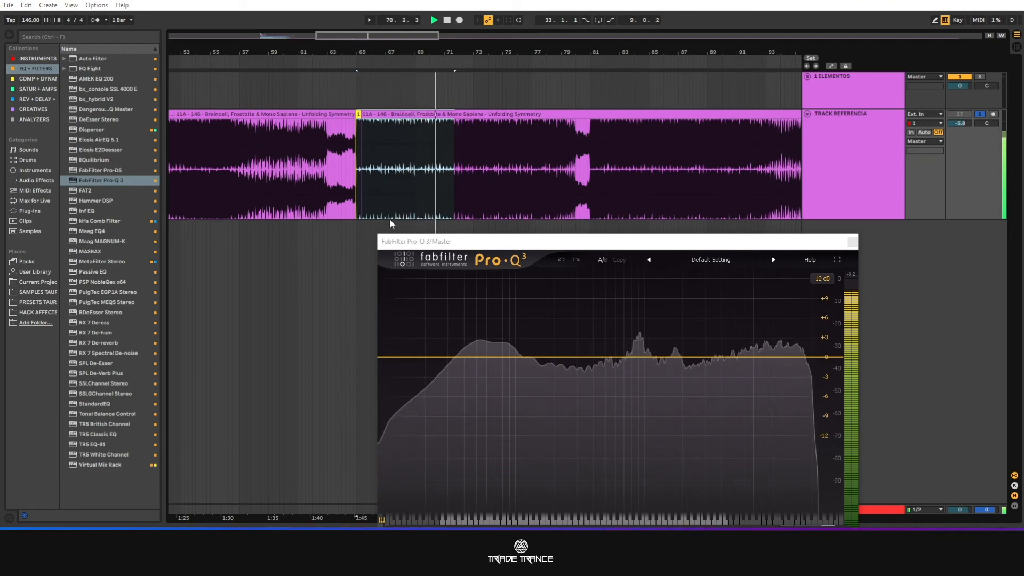
left_click(419, 186)
key("space")
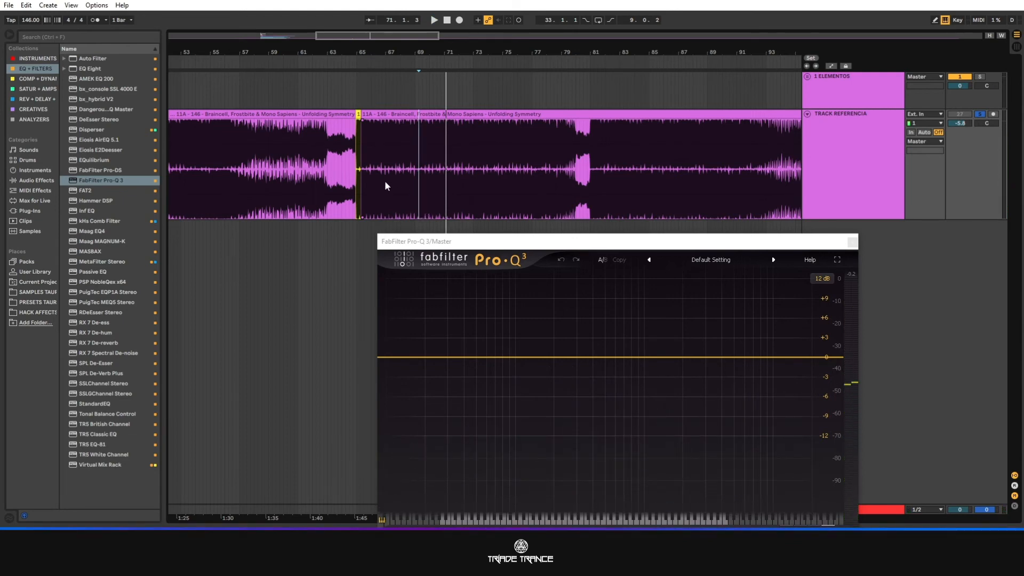
Mark the waveform following the yellow piece, then play the reference track from just after bar 70.
left_click_drag(360, 174, 434, 167)
left_click(455, 171)
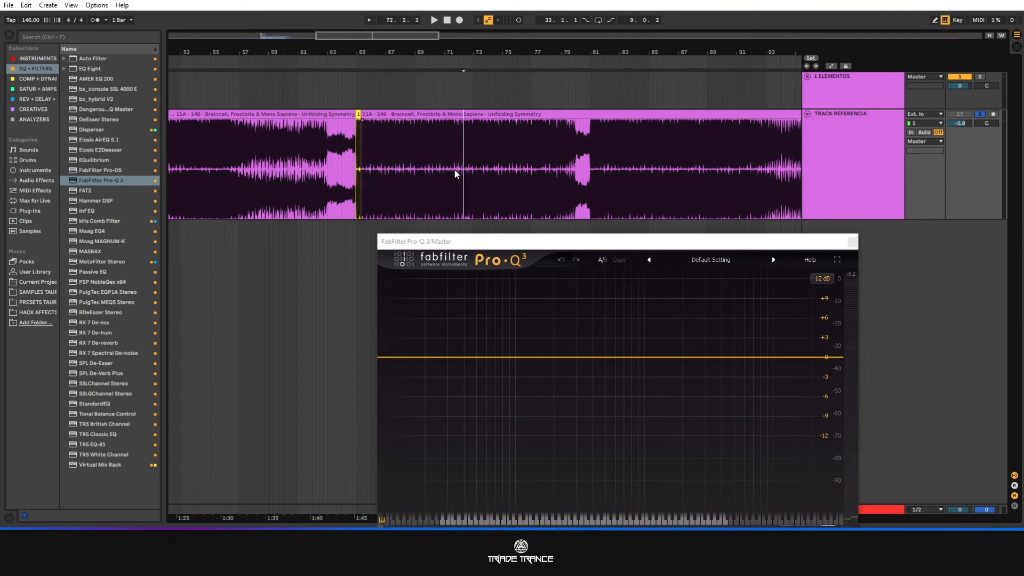
left_click(438, 172)
key("space")
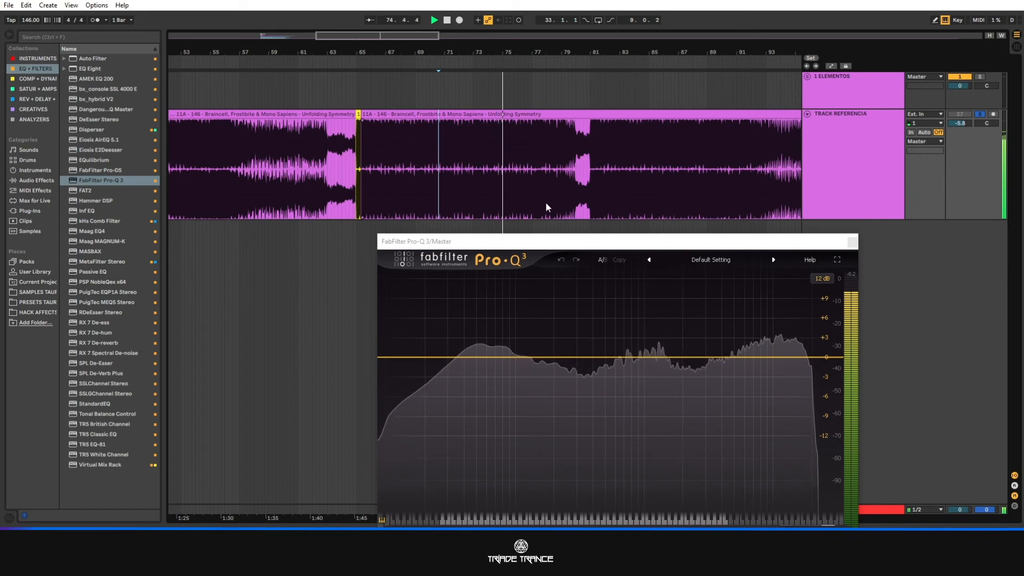
Stop playback and mark the reference waveform from bar 65 past bar 72, followed by the stretch after bar 76 leading to the break.
left_click_drag(366, 156, 469, 170)
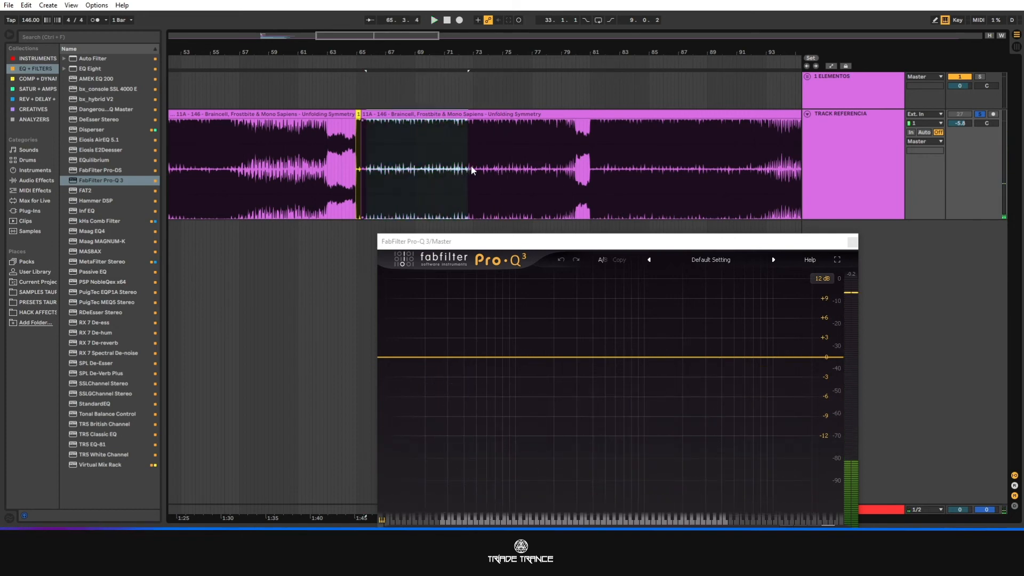
left_click(524, 169)
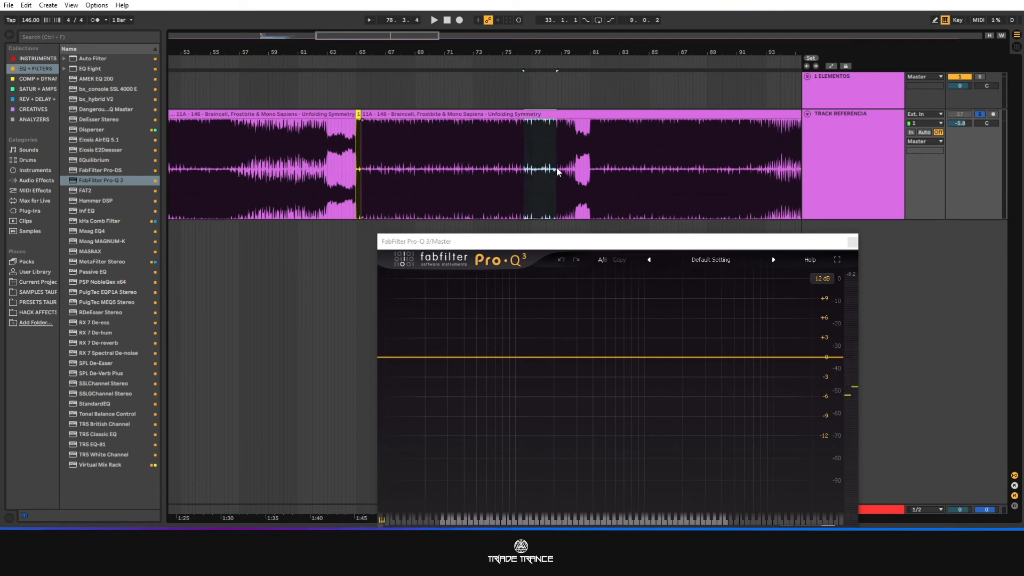
left_click_drag(557, 168, 578, 168)
Play the reference track from just after bar 76 into the break before bar 81, then stop.
left_click(527, 171)
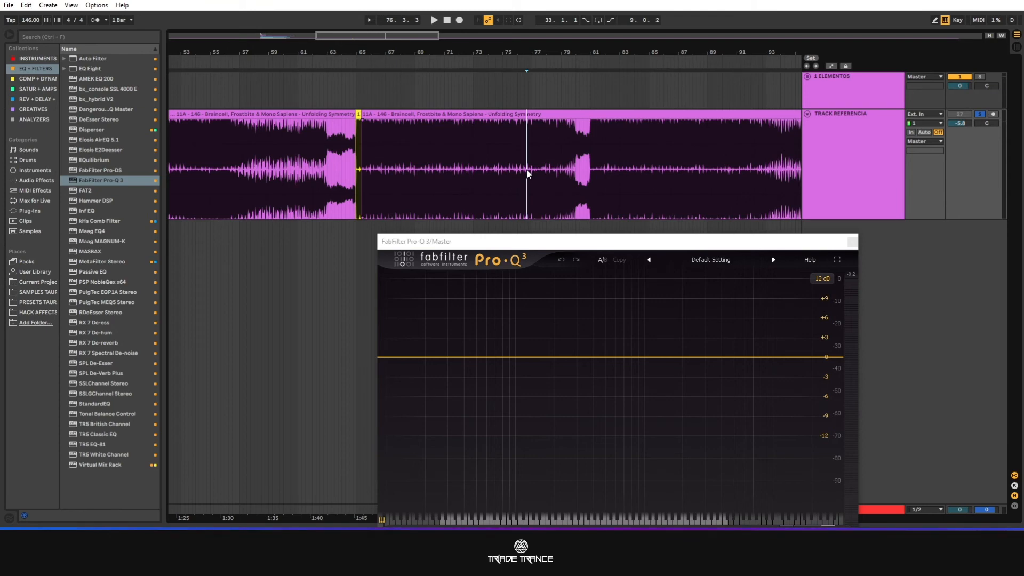
key("space")
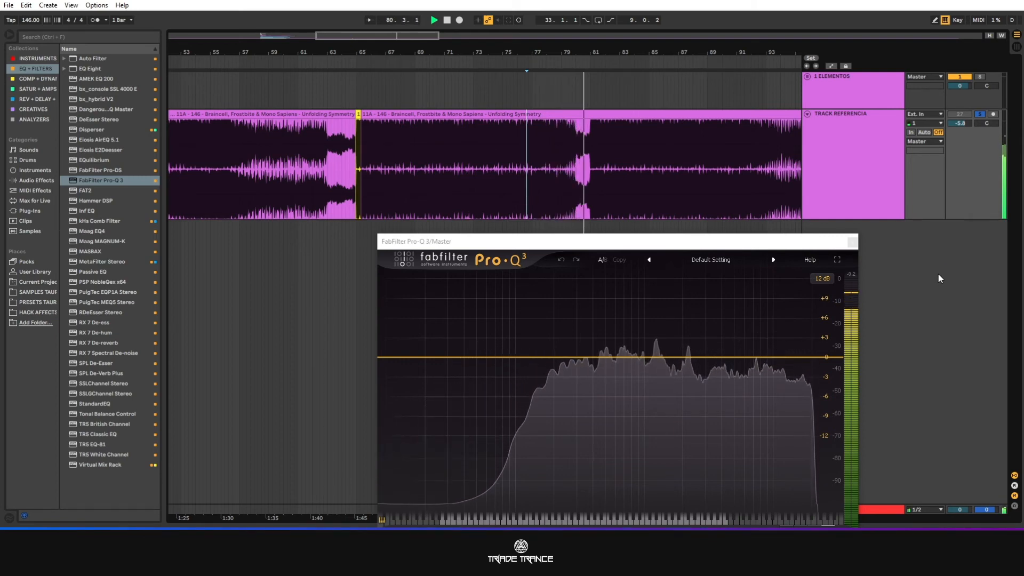
key("space")
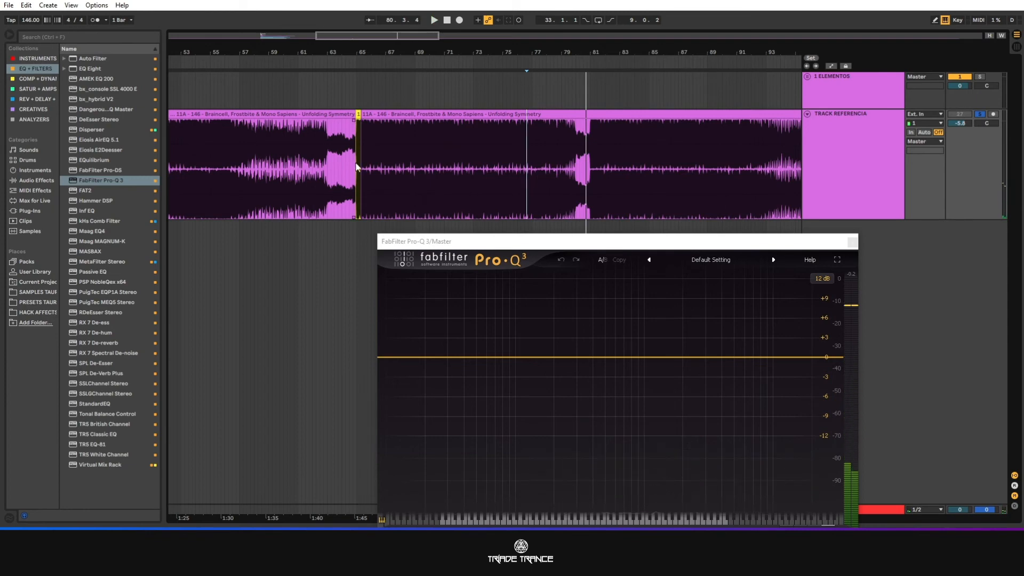
Mark the reference section from bar 65 to about bar 79, then play the track from the start of the yellow piece.
left_click_drag(399, 166, 553, 168)
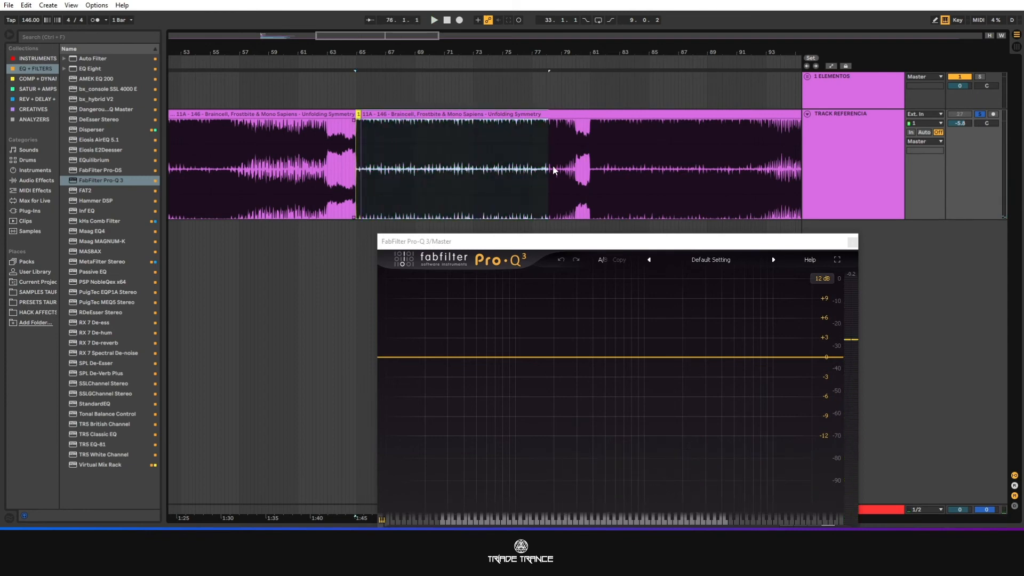
left_click(357, 170)
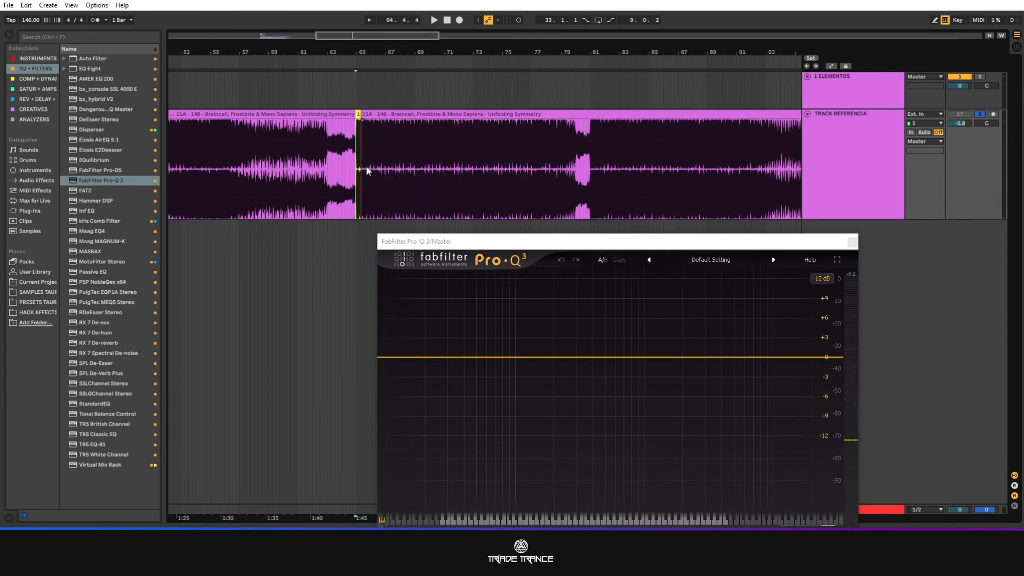
key("space")
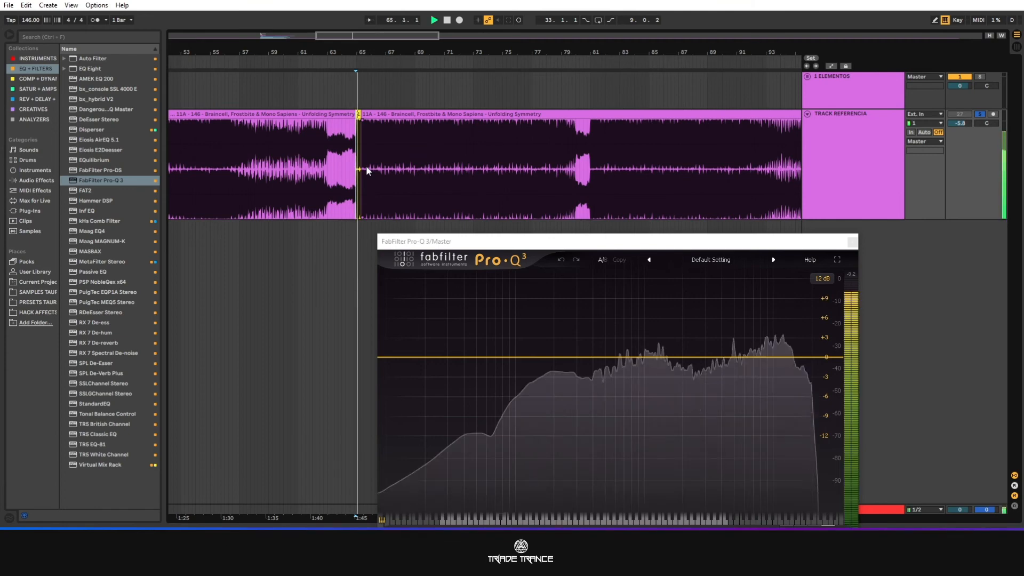